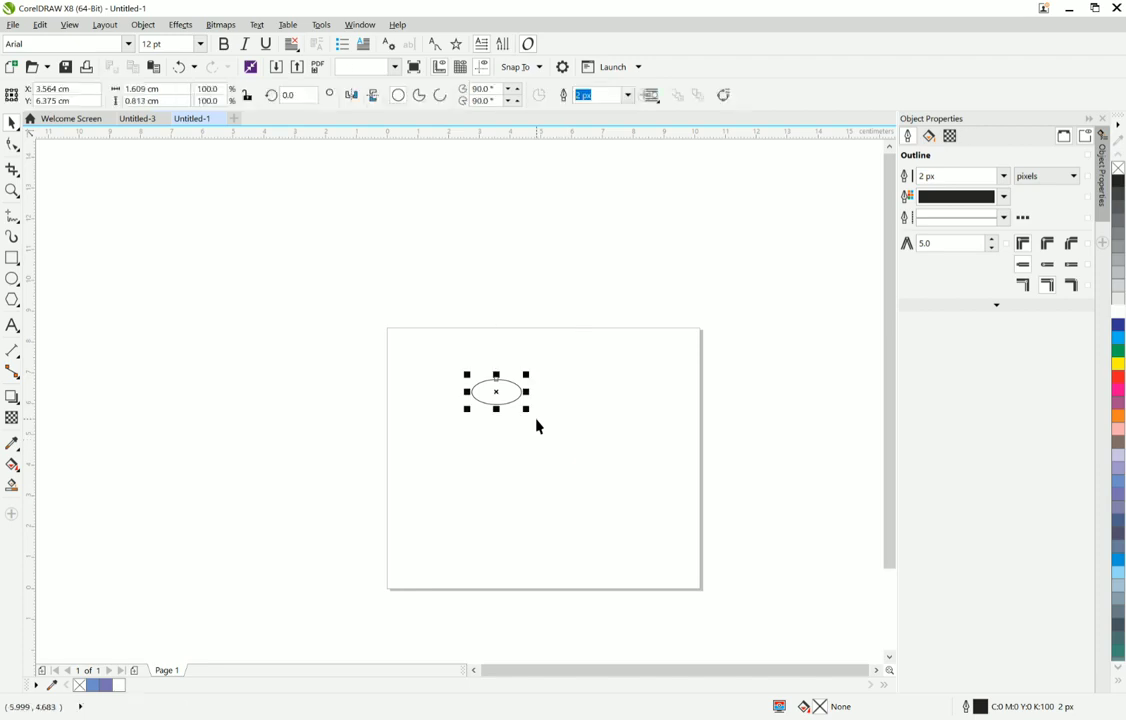
Step: Delete the existing ellipse and draw a new one about 1.8 by 0.98 cm in the page's upper-left area
key(Delete)
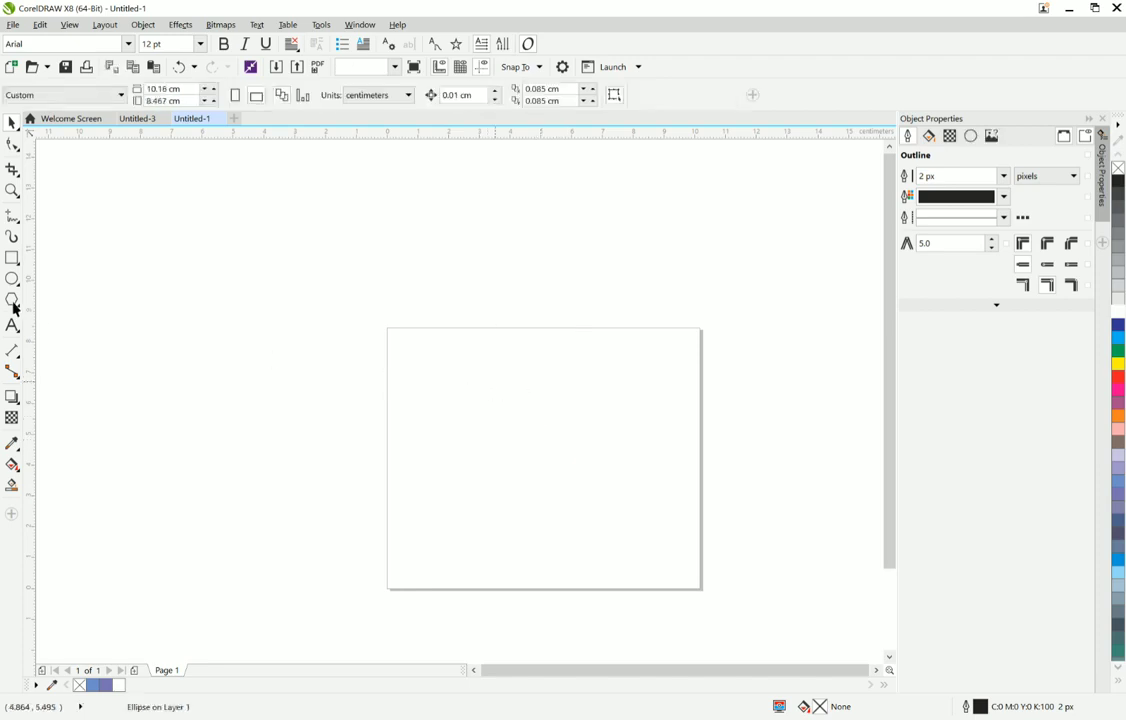
click(11, 280)
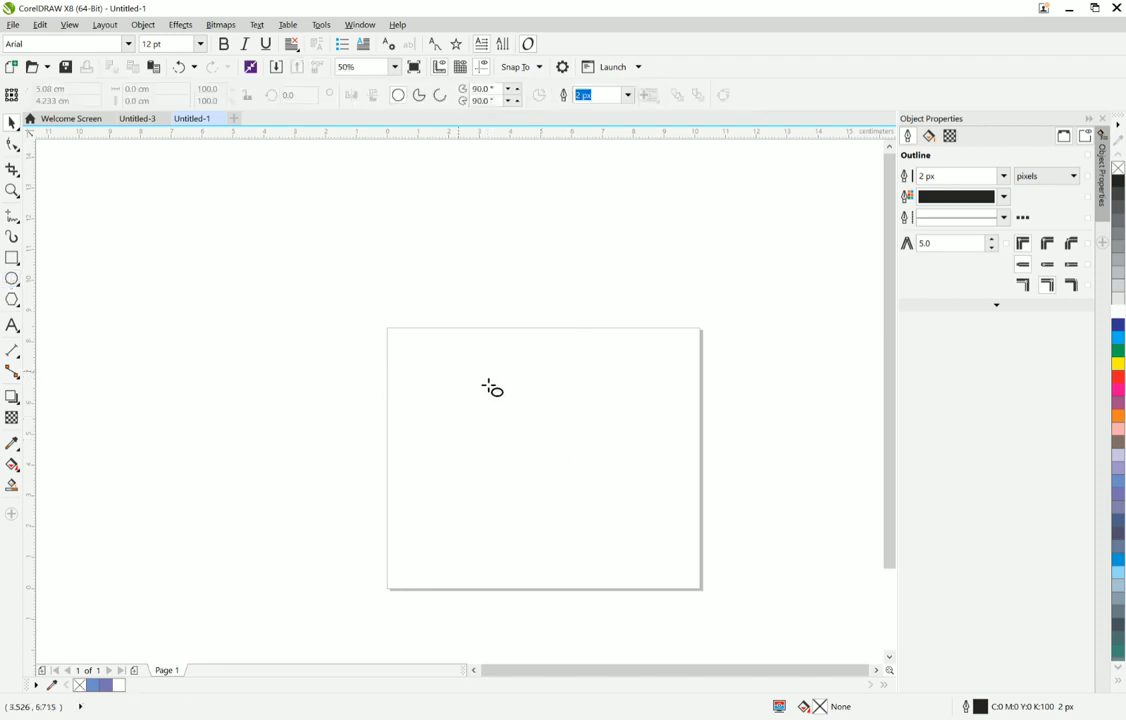
drag(433, 352, 500, 392)
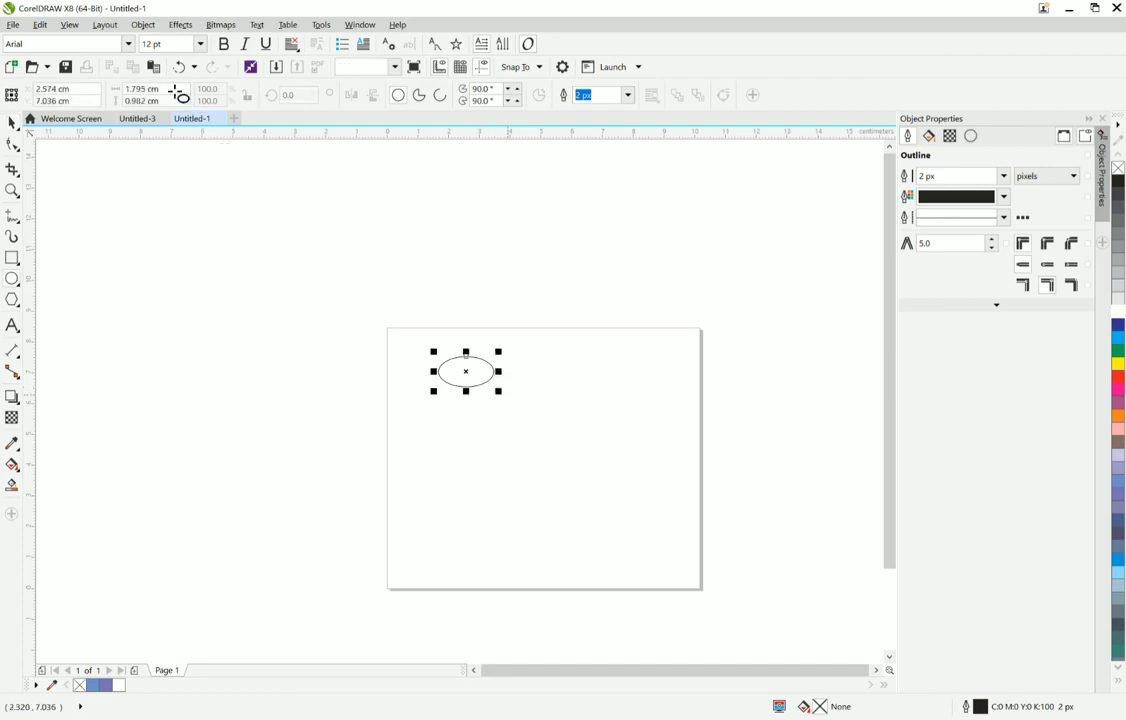
Step: Set the ellipse's width to 1 cm and its height to 0.5 cm
click(167, 89)
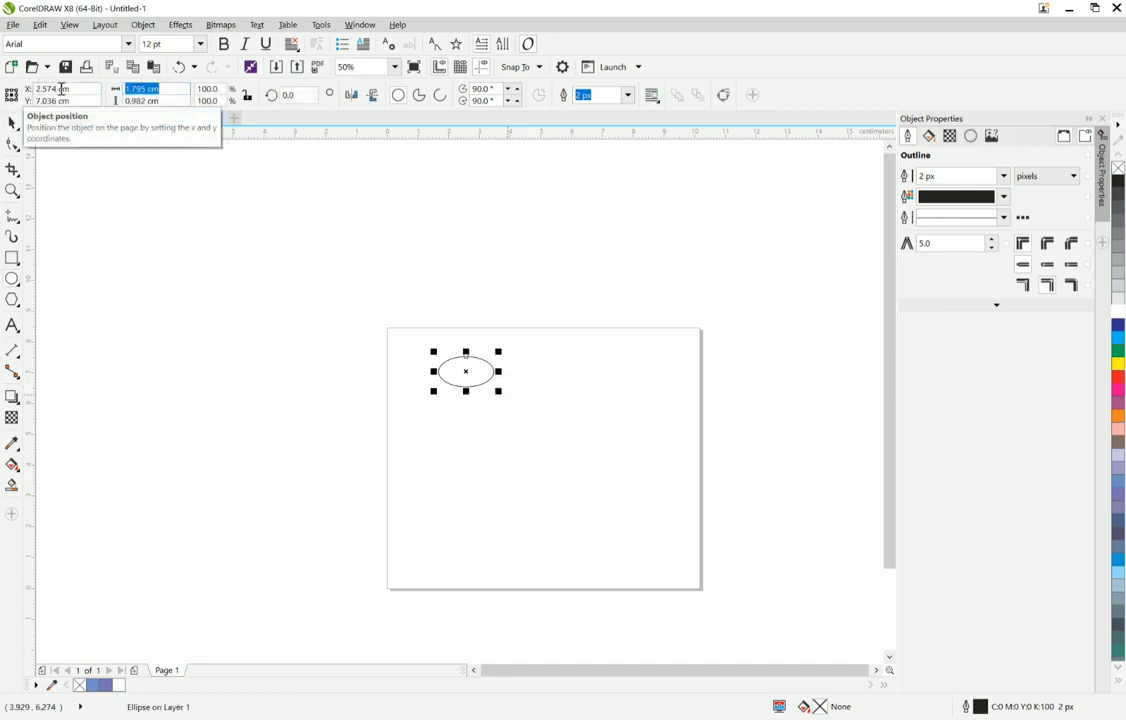
text(1)
key(Return)
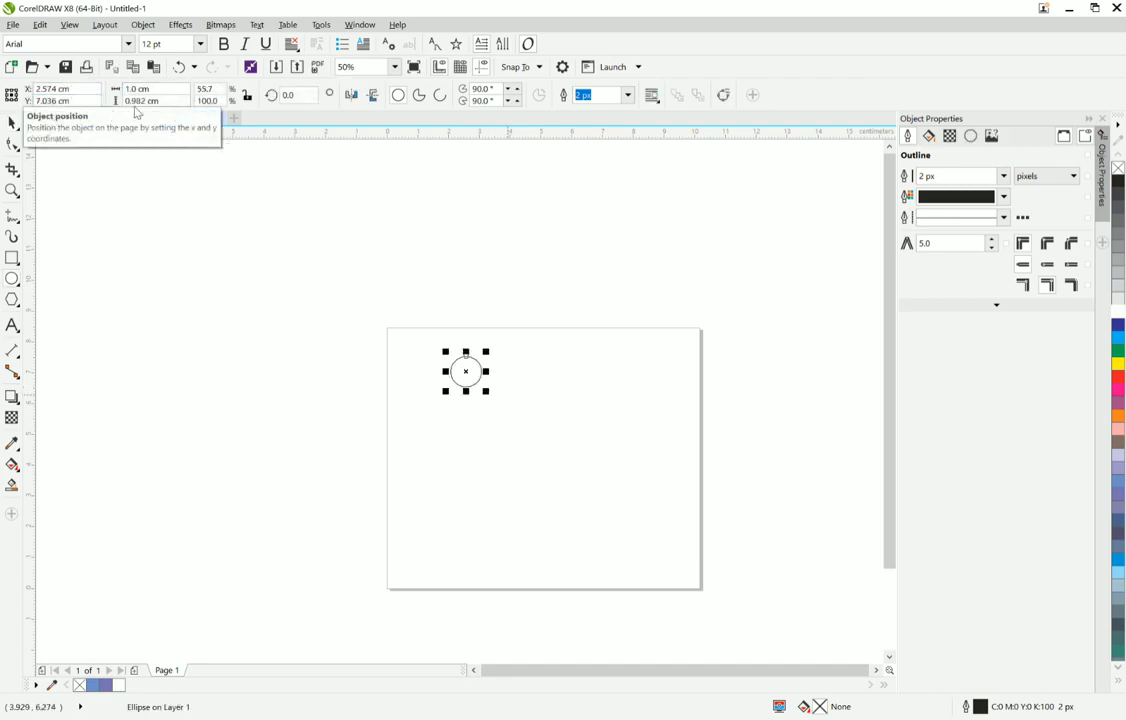
double_click(139, 90)
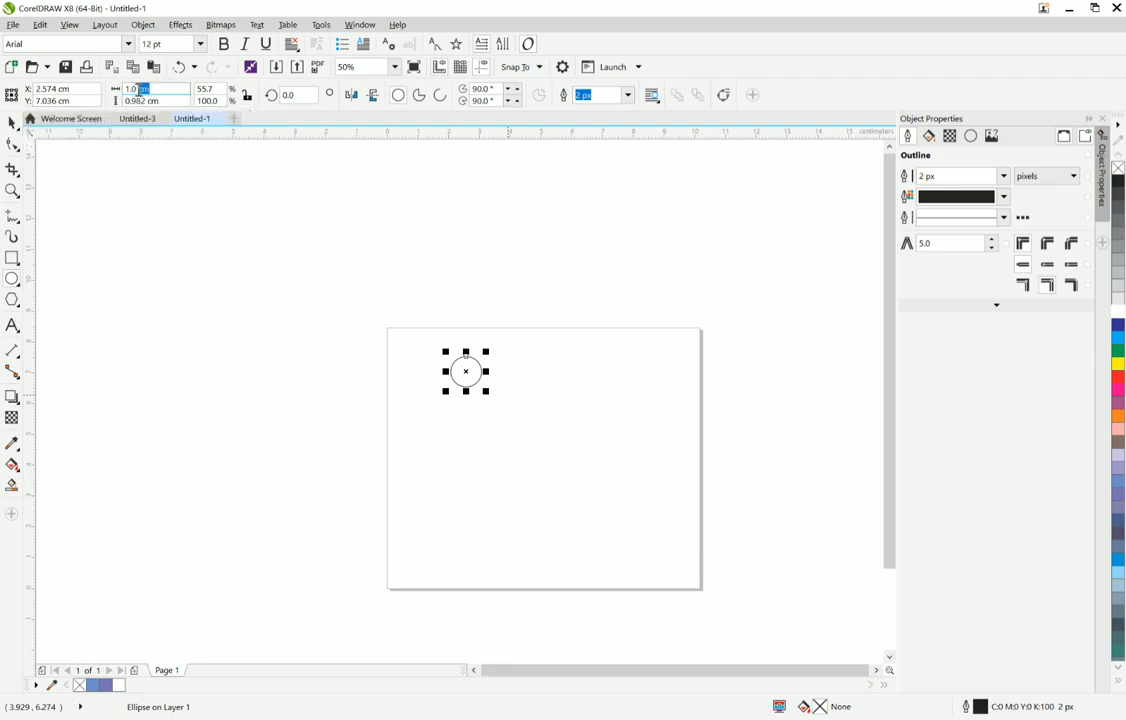
click(157, 101)
text(0.5)
key(Return)
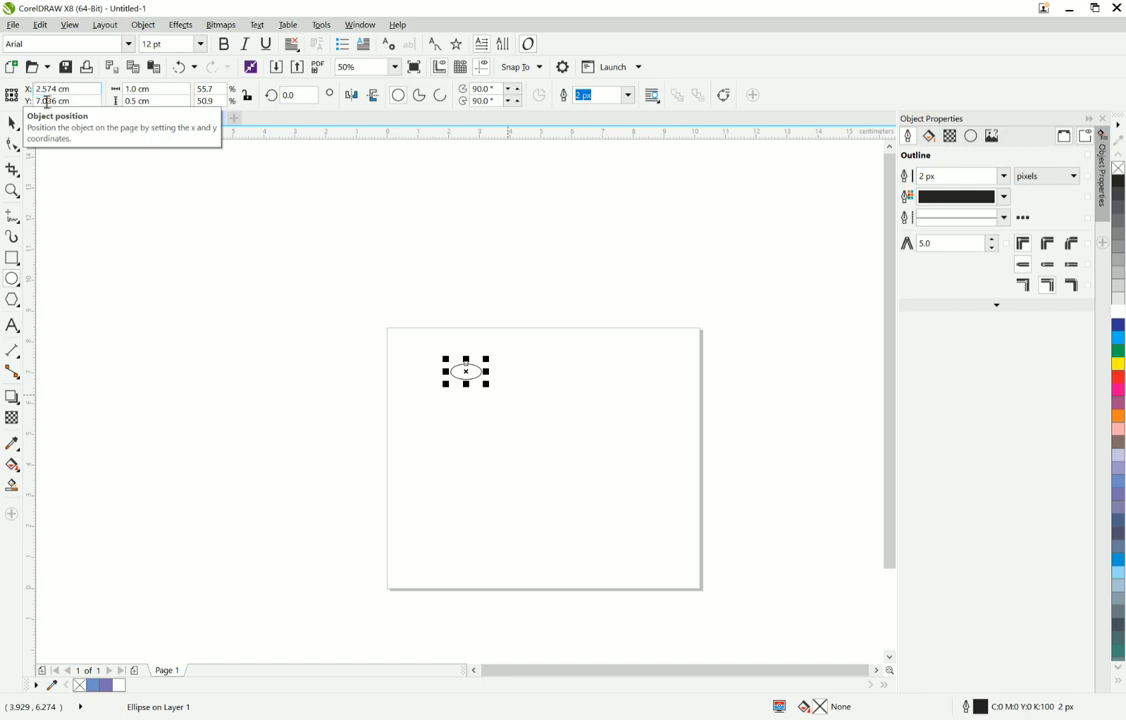
Step: Draw a rectangle about 1.01 by 0.41 cm, extending down from the ellipse's horizontal midline across its full width
scroll(470, 372, up, 1)
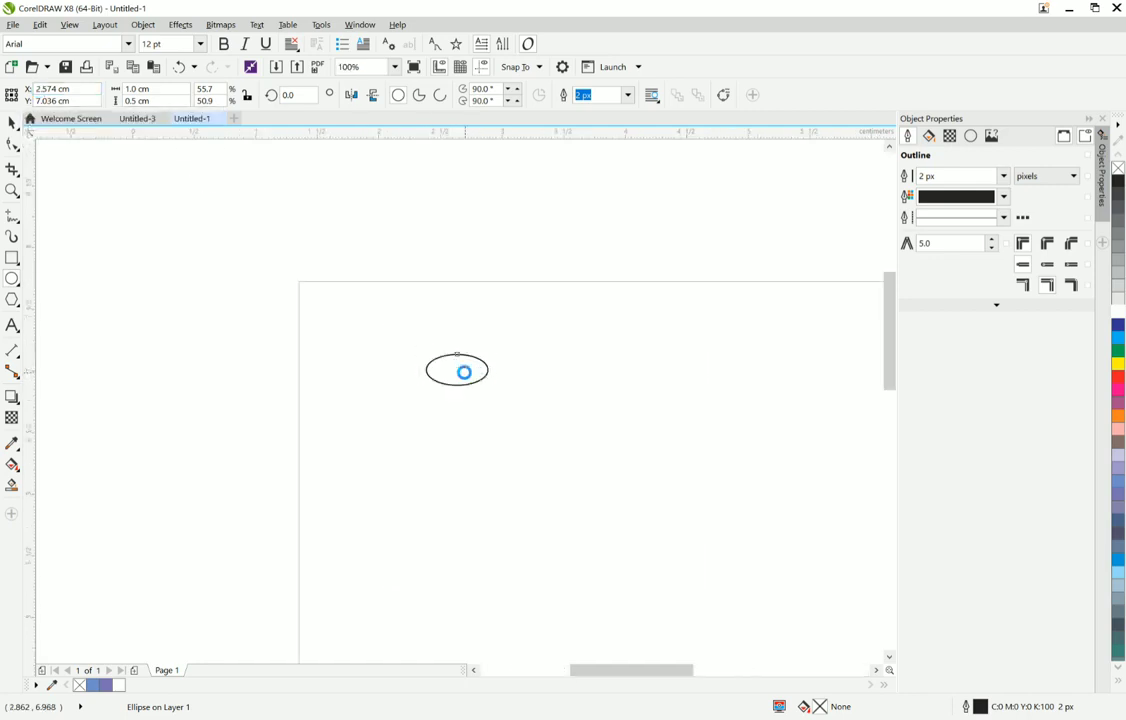
scroll(464, 372, up, 1)
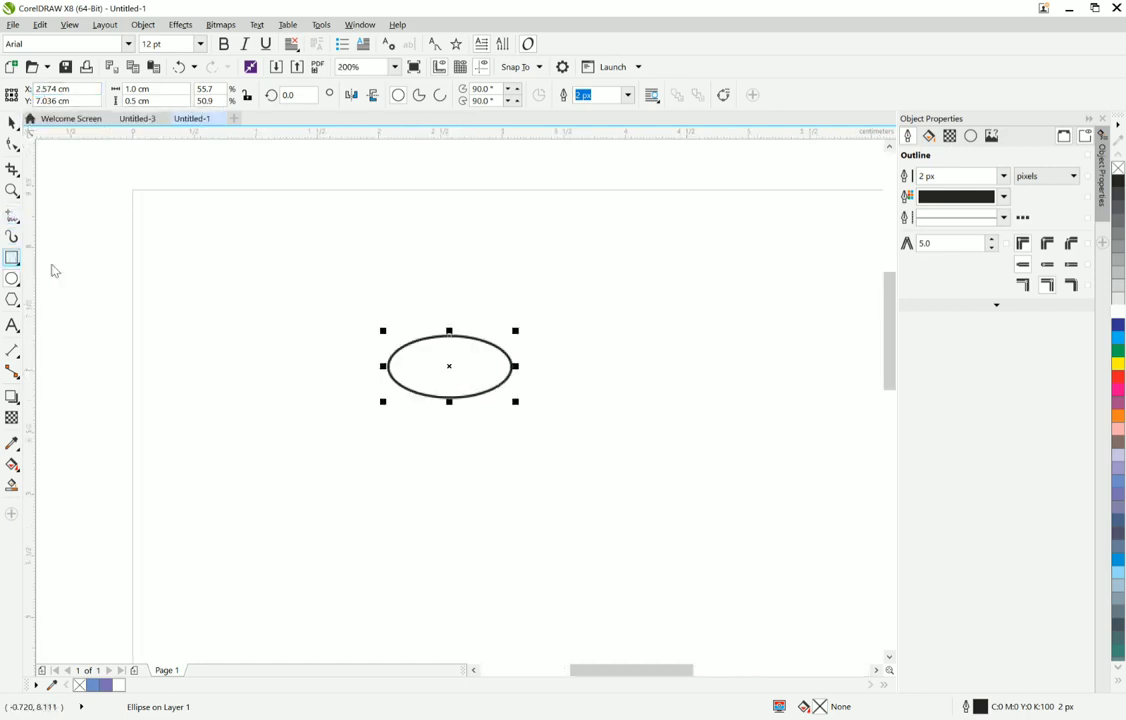
click(12, 258)
click(60, 258)
drag(388, 366, 517, 420)
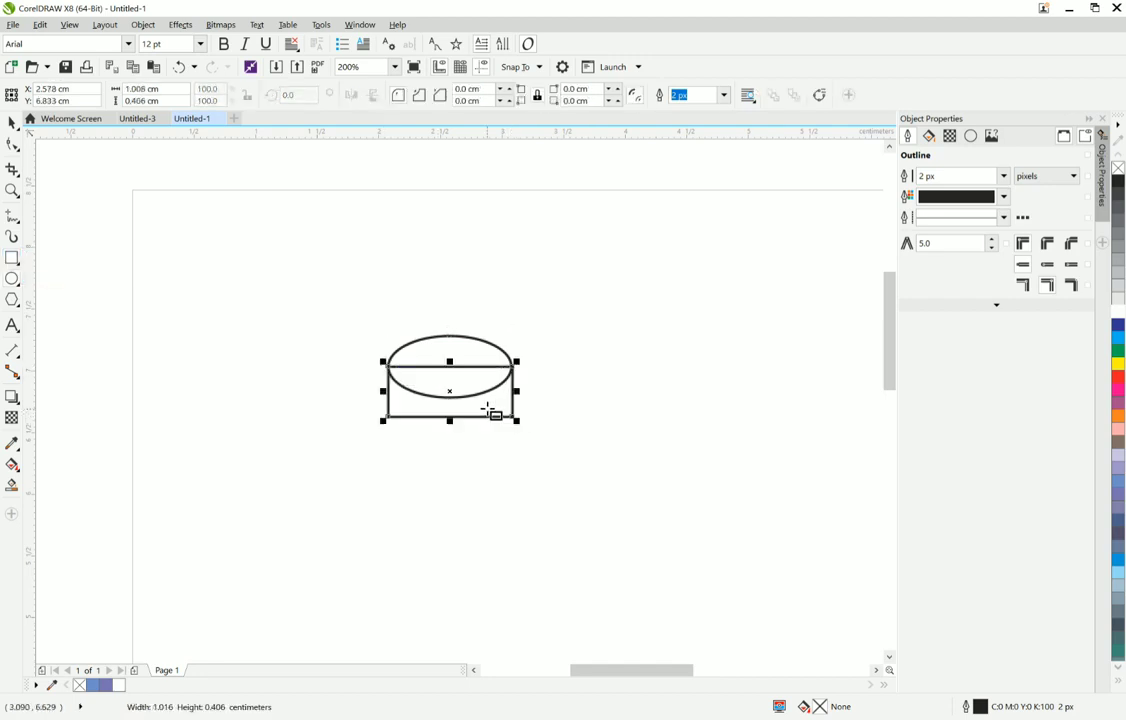
Step: Convert the rectangle's top edge to a curve with the Shape tool and bend its middle down to the ellipse's lowest point
click(12, 145)
click(18, 150)
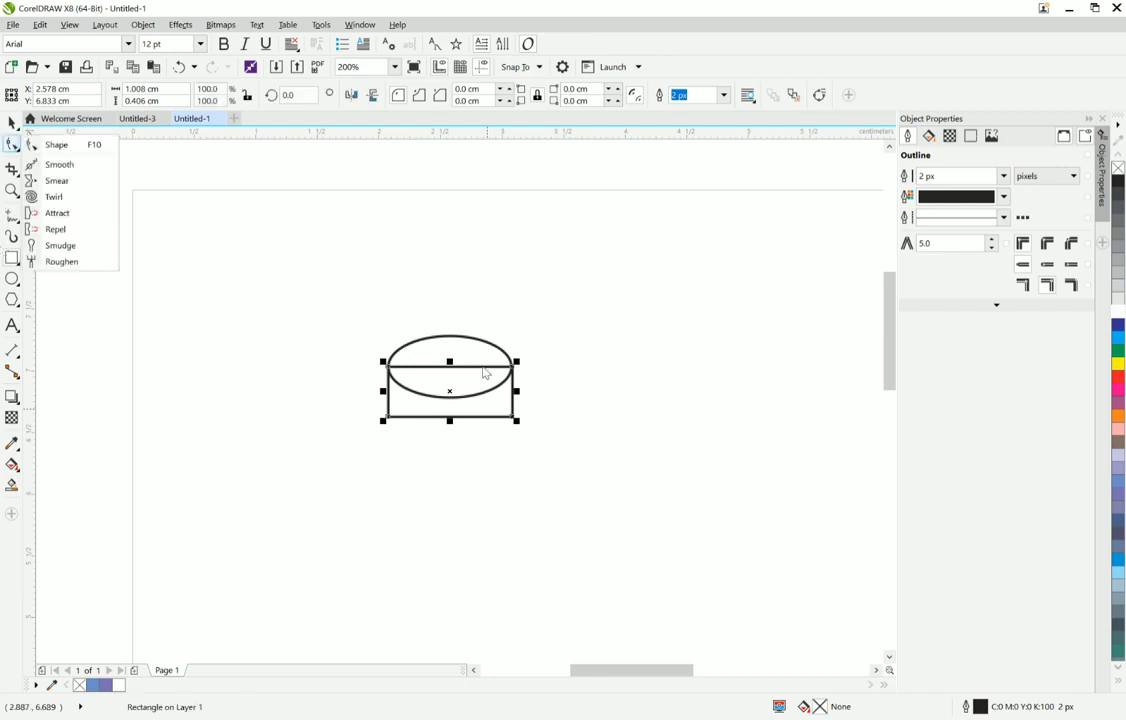
click(52, 145)
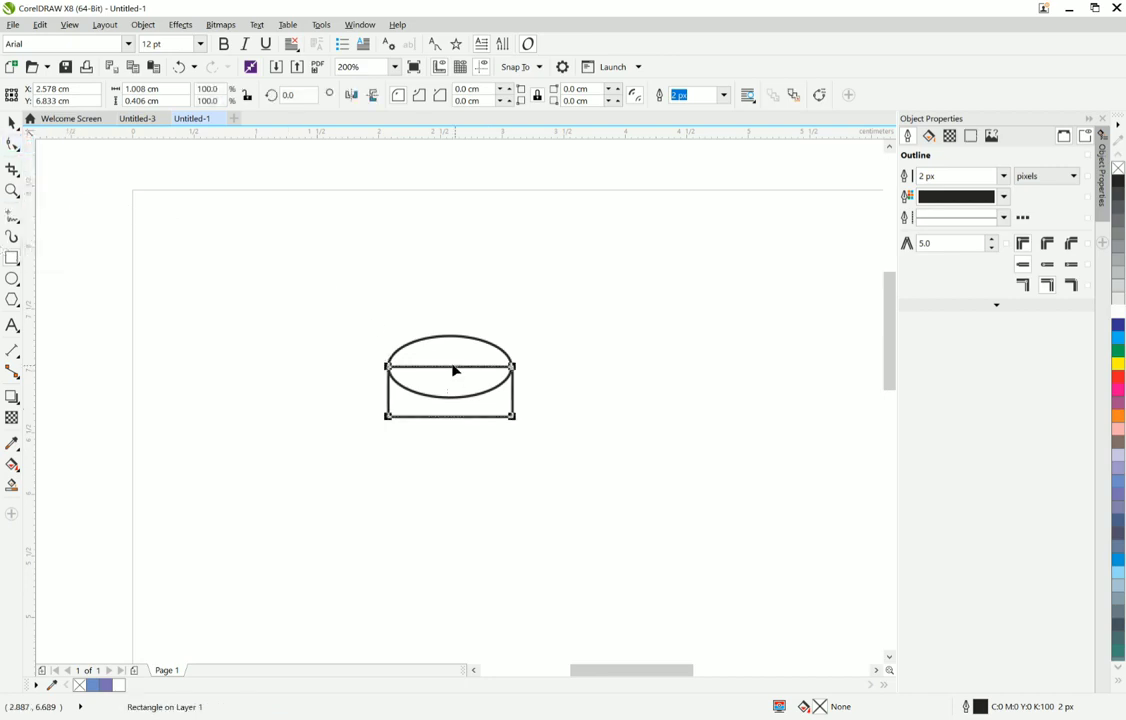
right_click(453, 370)
click(470, 377)
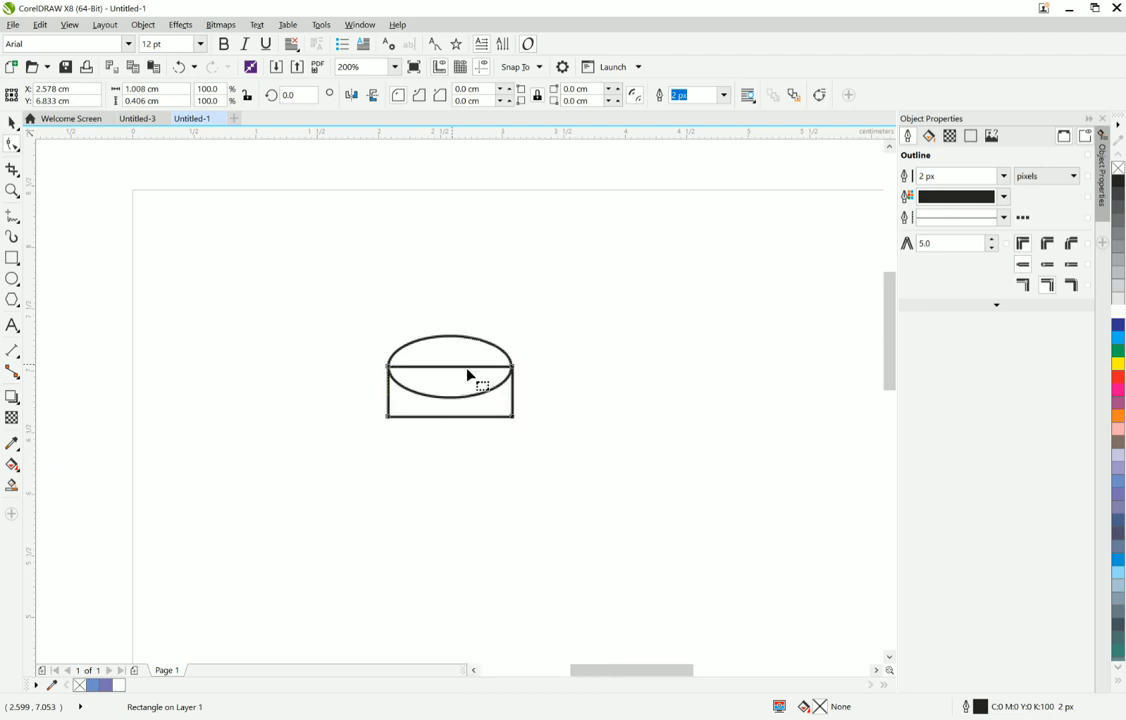
click(451, 370)
right_click(453, 371)
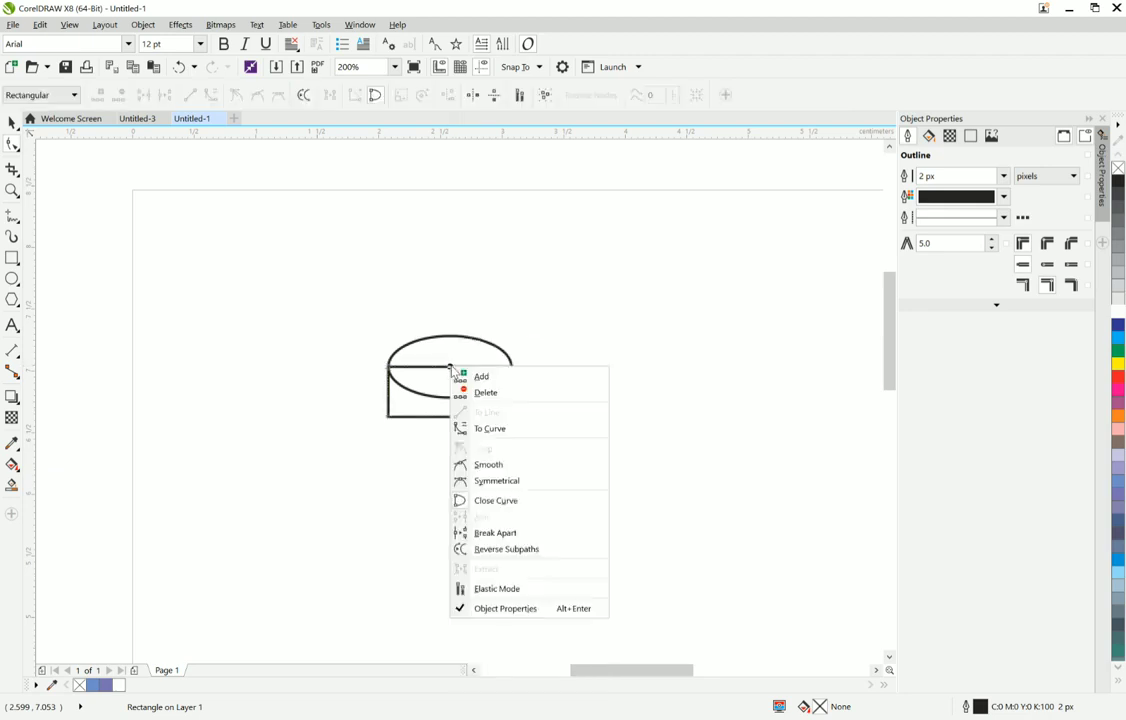
click(490, 428)
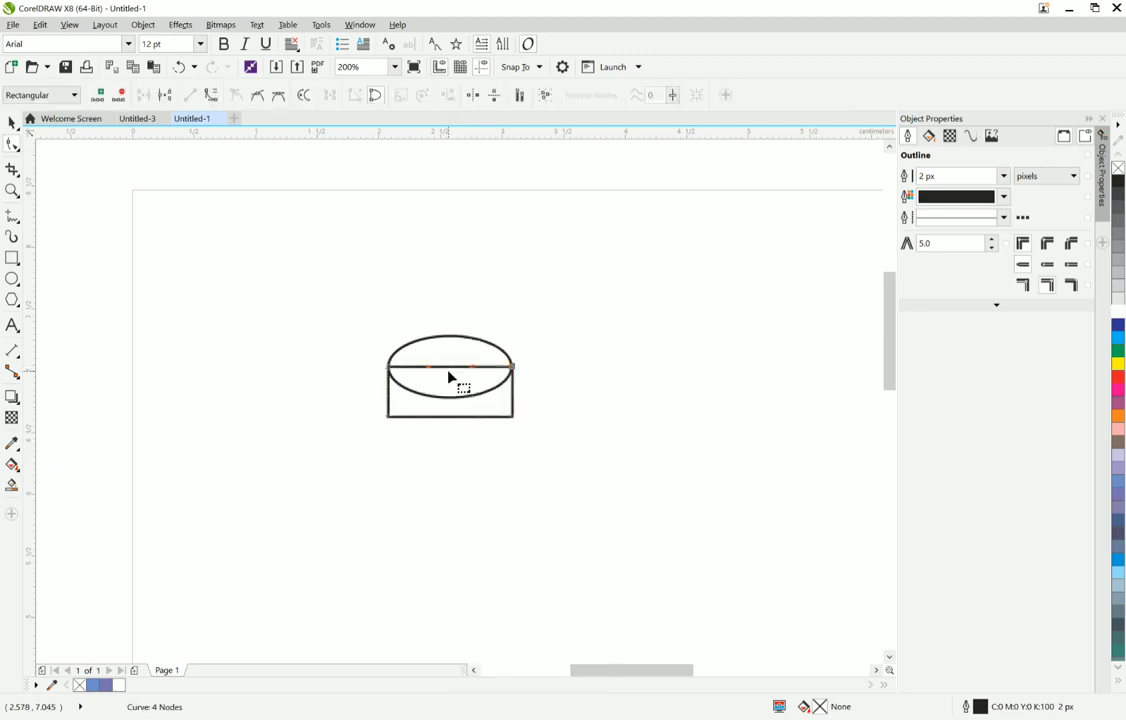
drag(452, 382, 450, 403)
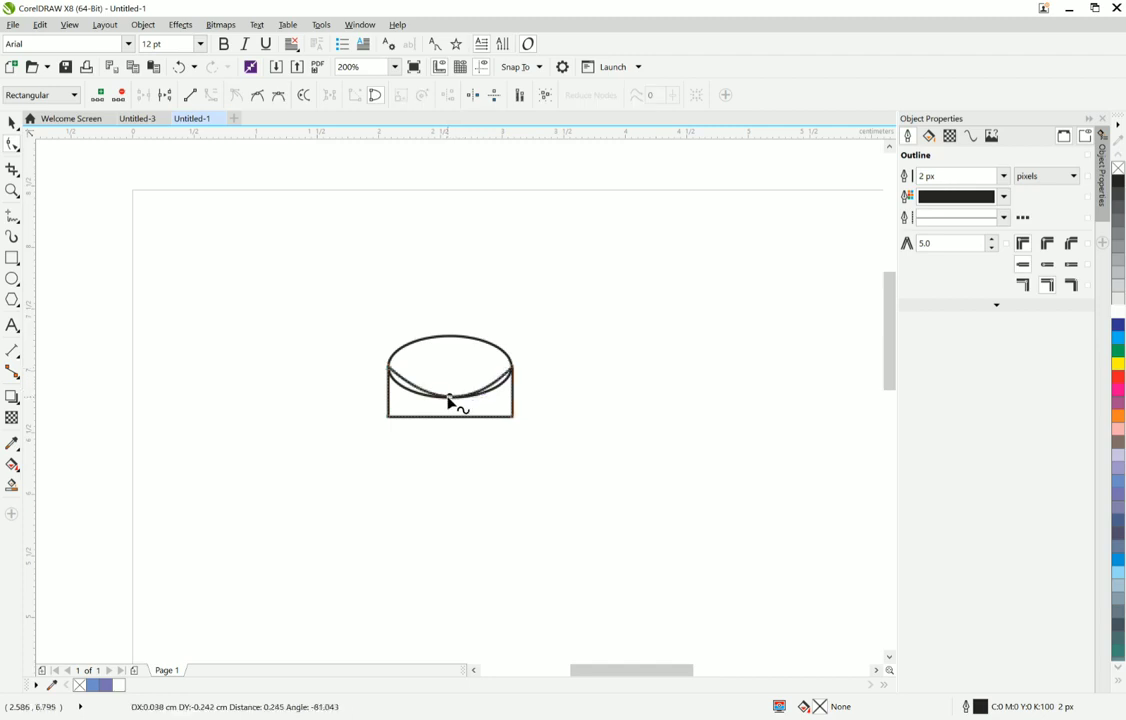
Step: Bend the right half of the rectangle's curved top edge onto the ellipse's lower arc
scroll(412, 392, up, 2)
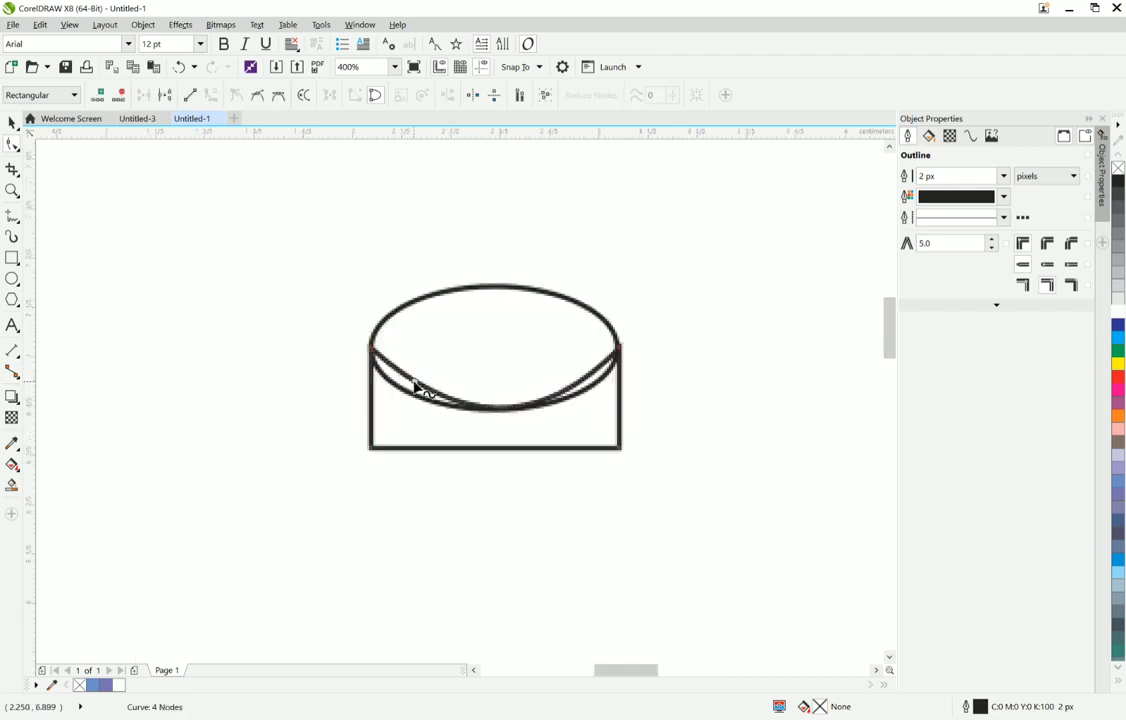
right_click(415, 386)
click(403, 423)
drag(410, 383, 570, 405)
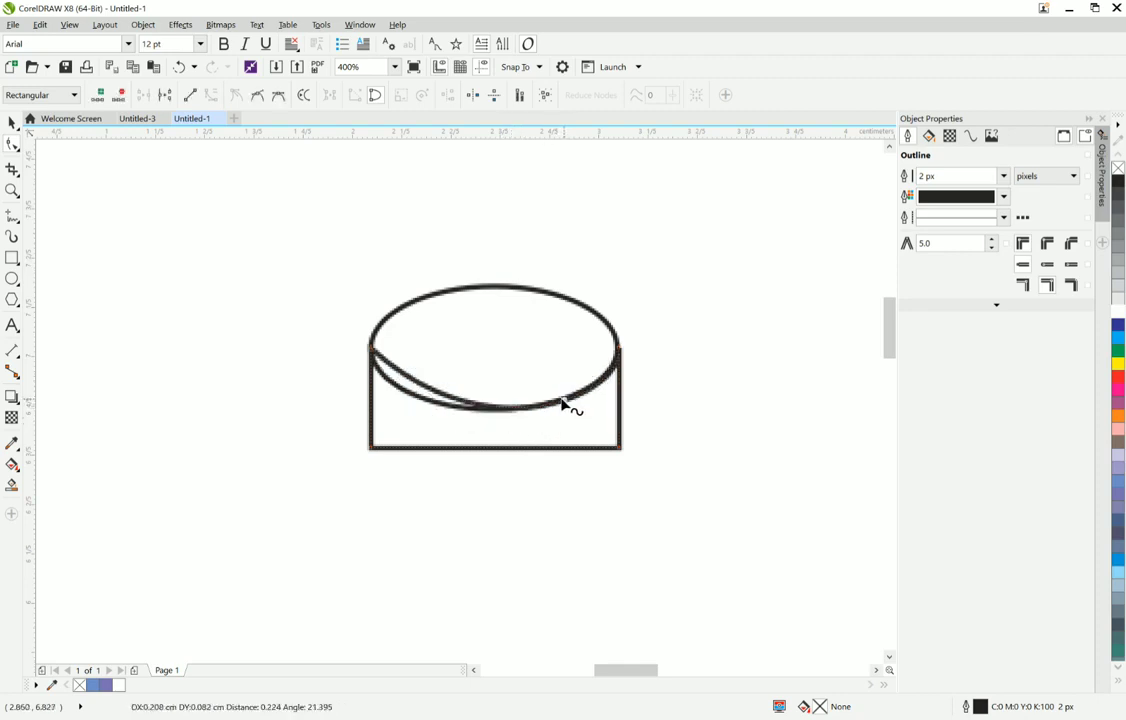
Step: Bend the left half of the rectangle's curved top edge onto the ellipse's lower arc
right_click(428, 390)
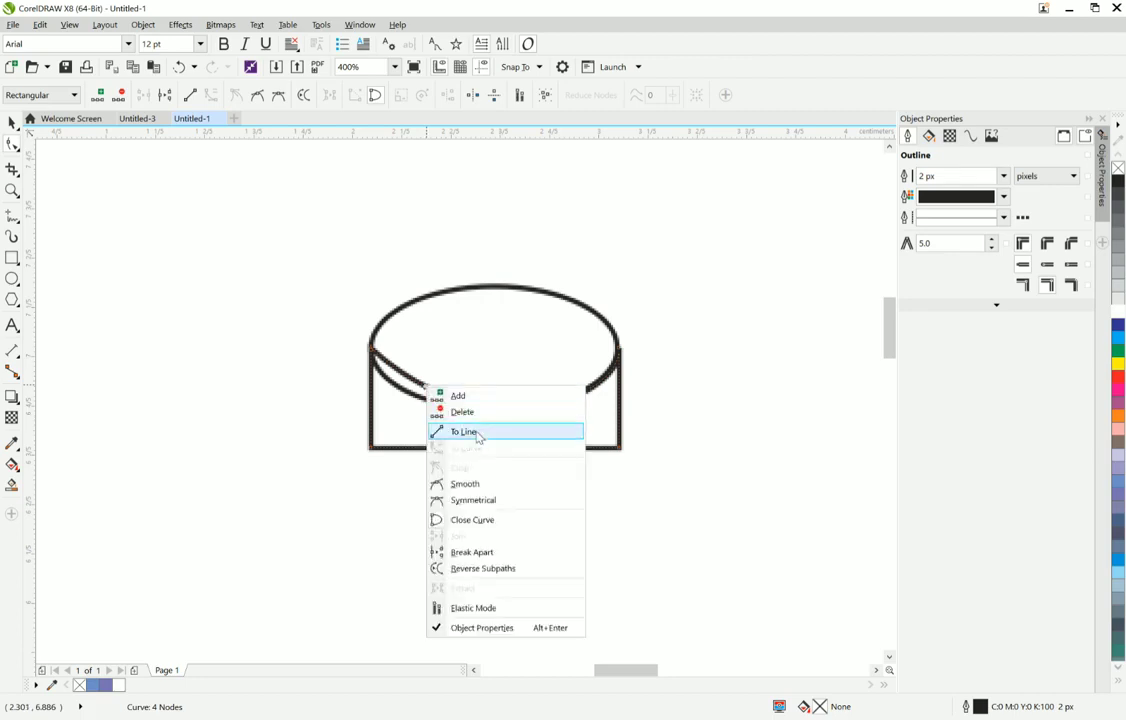
click(387, 456)
scroll(413, 389, up, 1)
scroll(412, 388, up, 2)
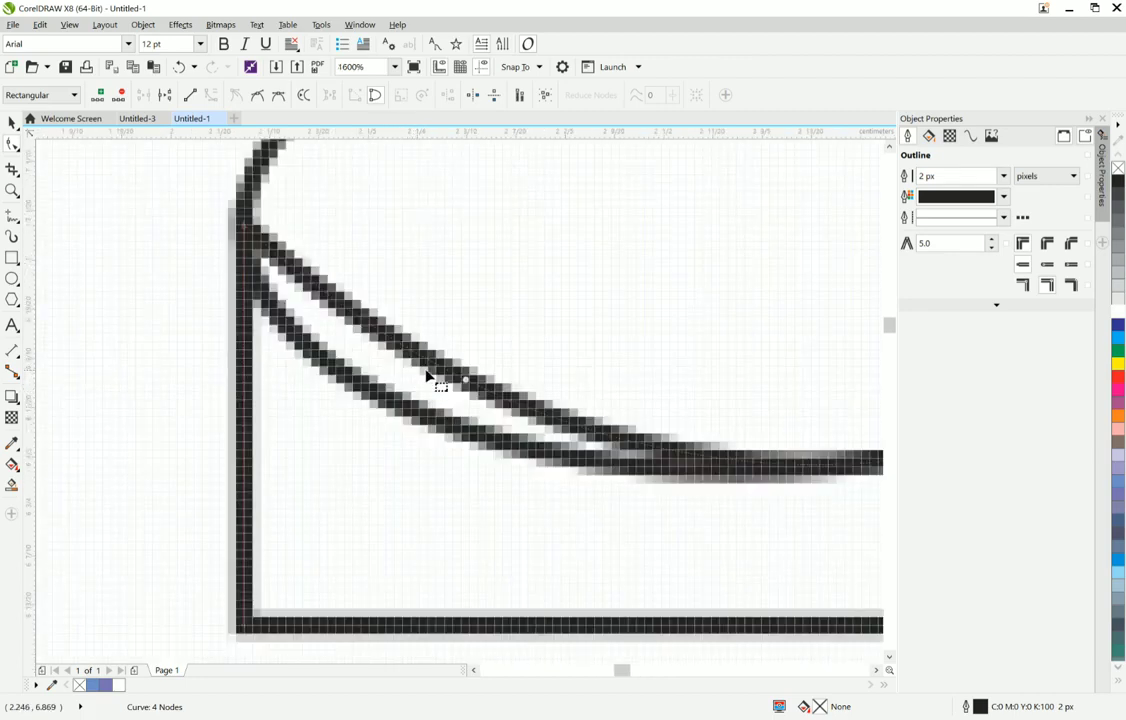
drag(424, 384, 332, 369)
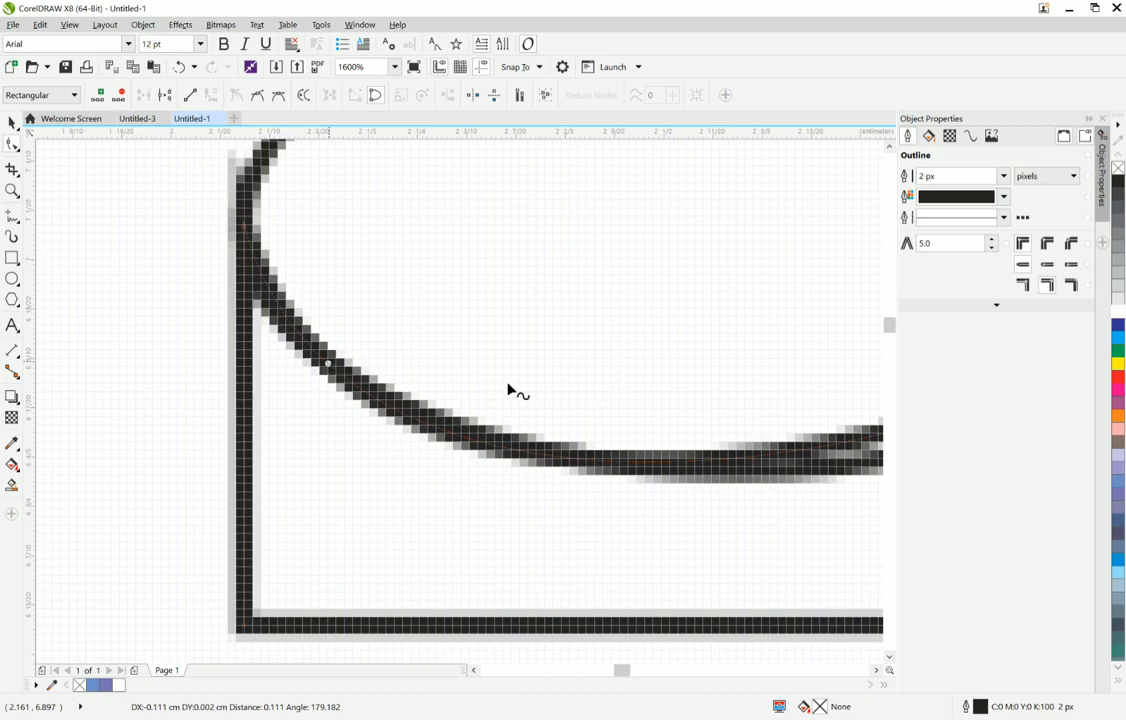
Step: Refit the right half of the curved top edge to close the gap to the ellipse's lower arc
scroll(547, 401, up, 1)
scroll(547, 401, down, 2)
scroll(547, 400, down, 1)
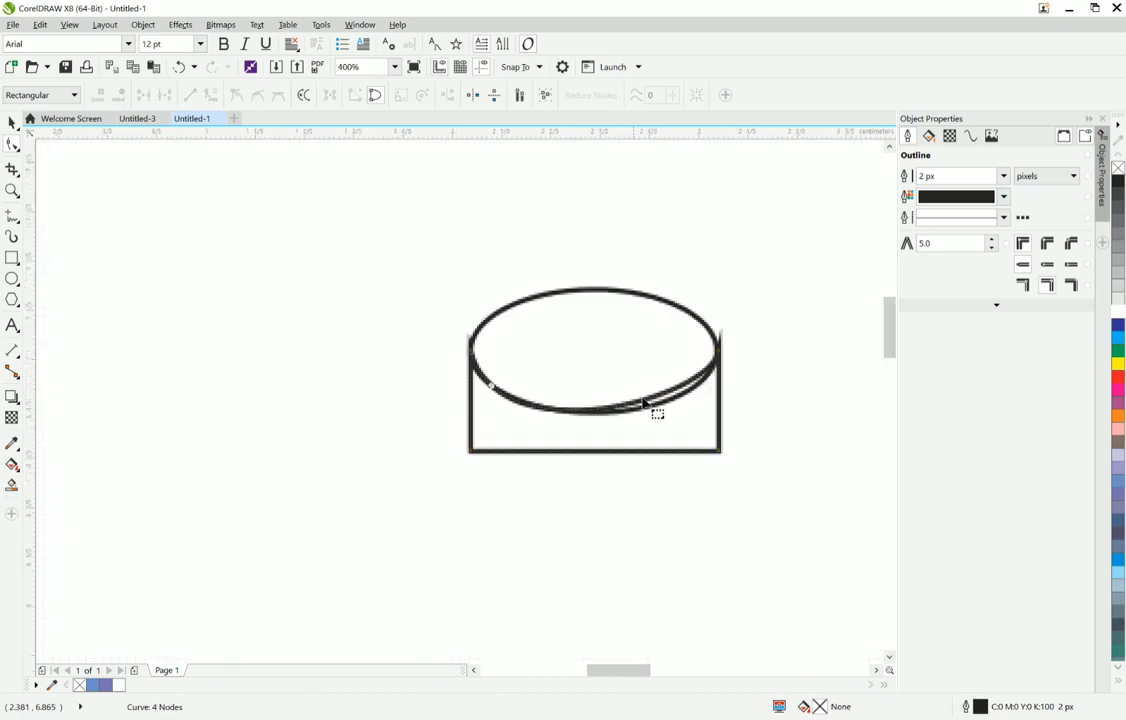
scroll(662, 403, up, 2)
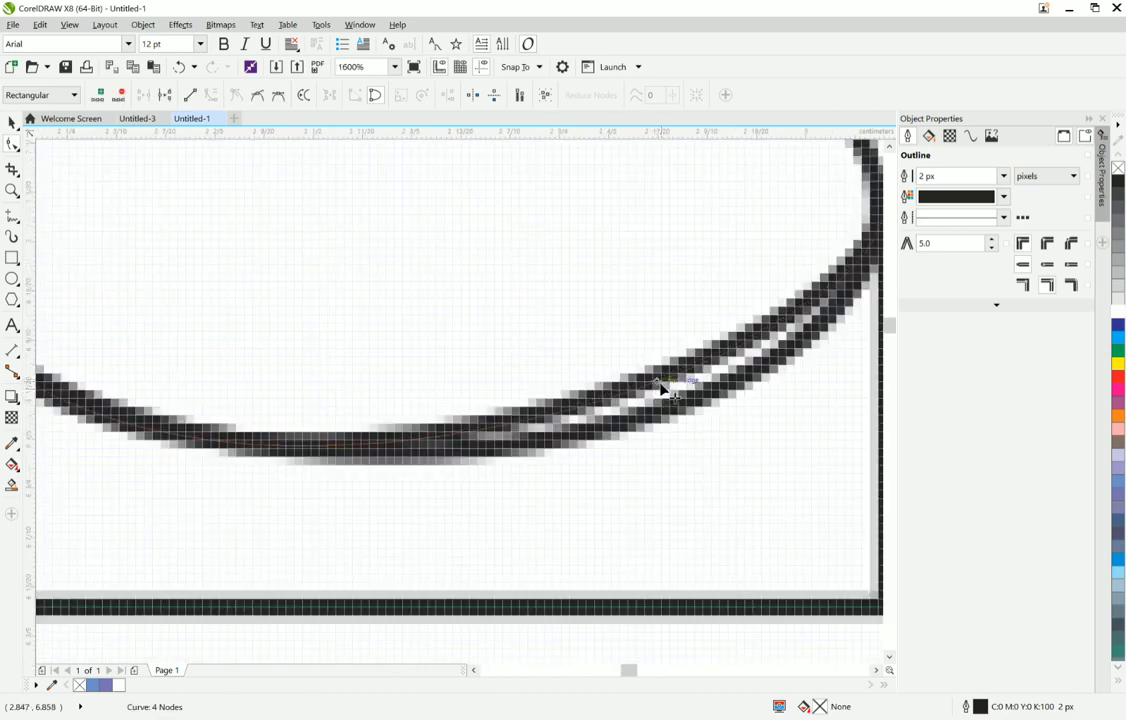
drag(661, 382, 690, 402)
scroll(673, 397, down, 1)
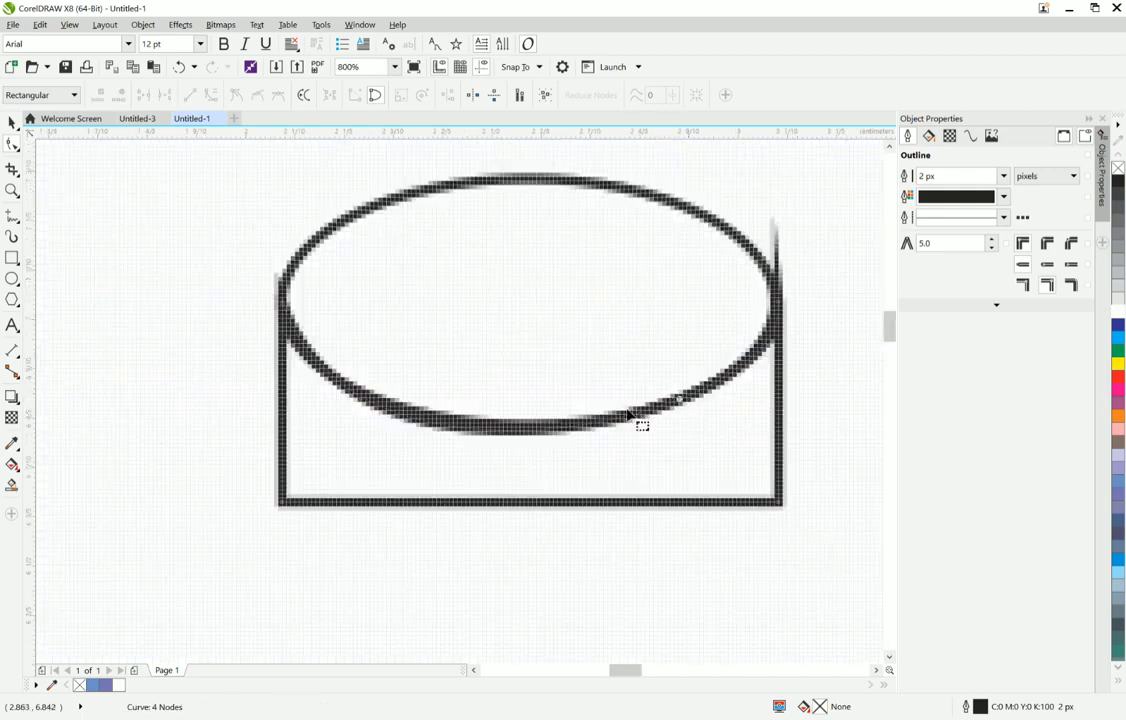
Step: Convert the rectangle's bottom edge to a curve and bend its middle downward to form the cylinder's rounded base
right_click(529, 505)
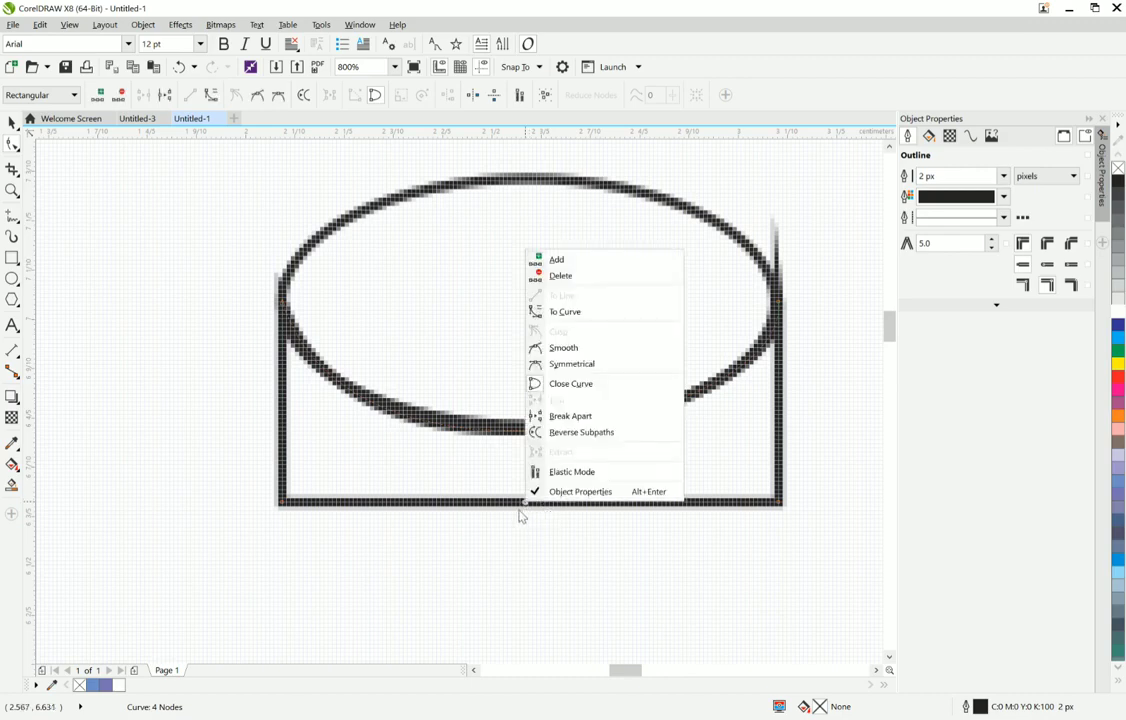
click(519, 505)
right_click(519, 503)
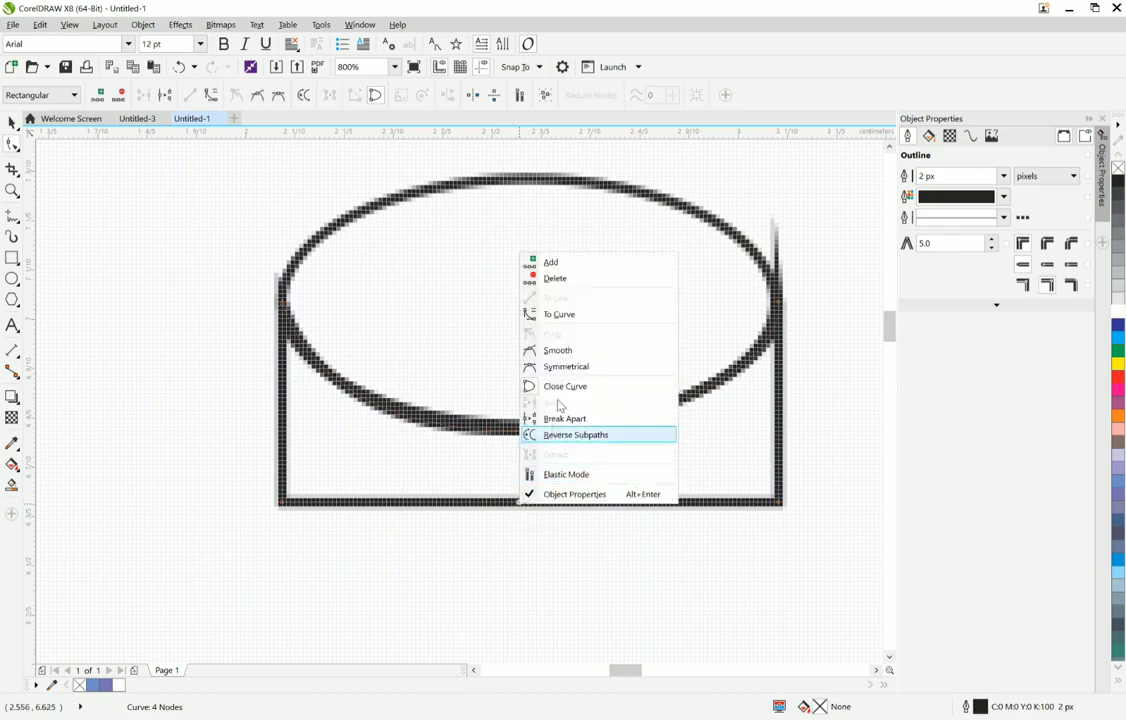
click(562, 316)
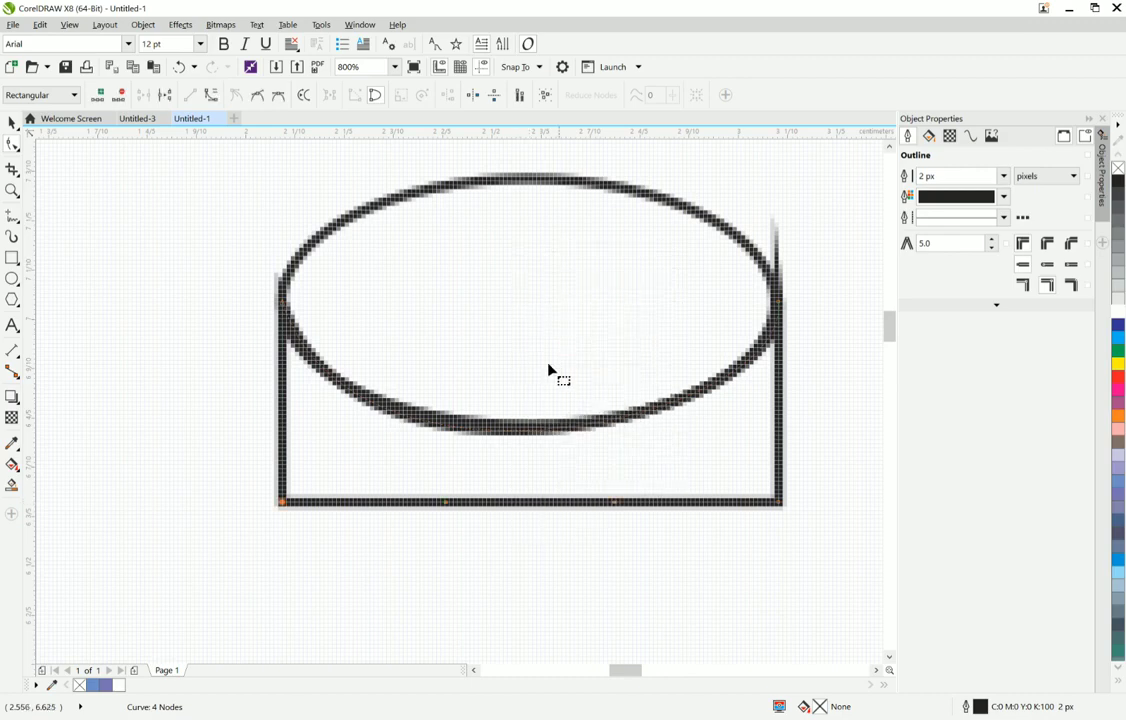
click(523, 512)
drag(538, 510, 530, 572)
Step: Fill the side shape and the top ellipse with purple (C60 M60 Y0 K0)
scroll(518, 566, down, 2)
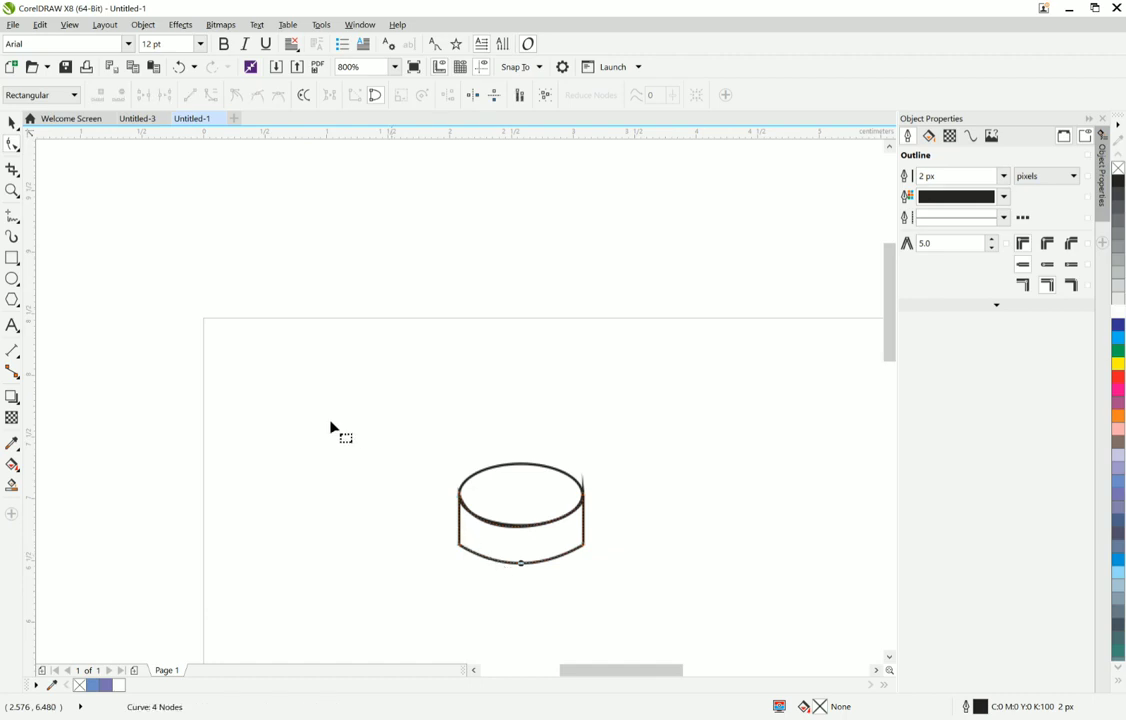
click(12, 122)
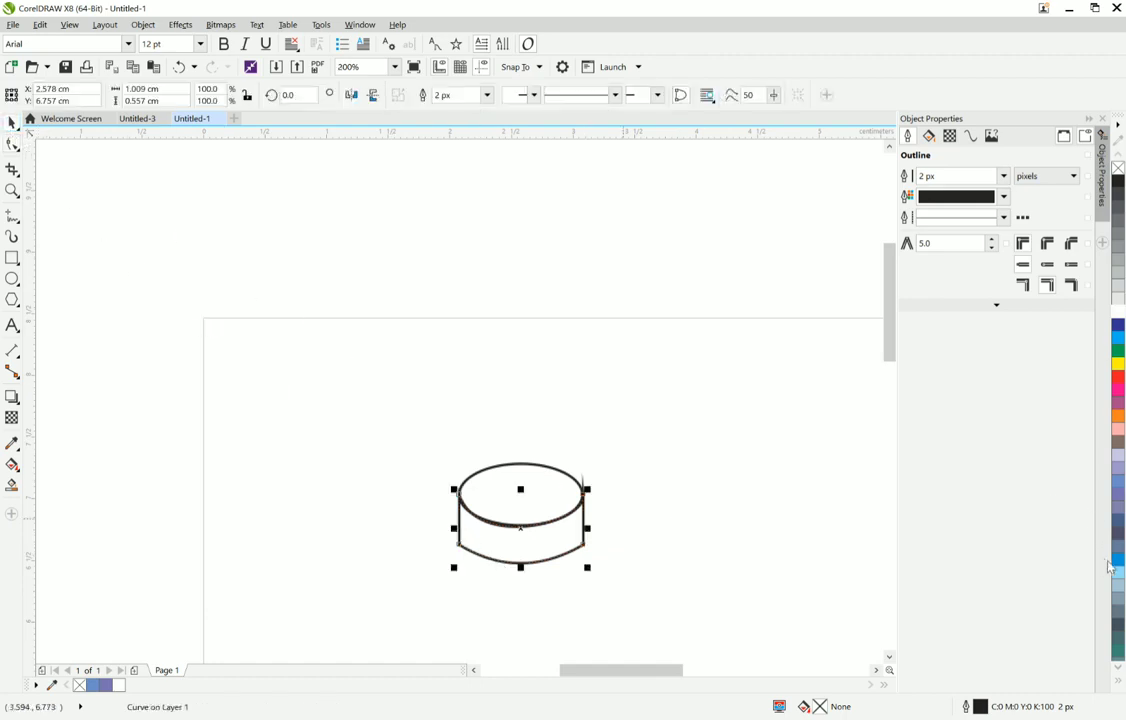
click(1117, 496)
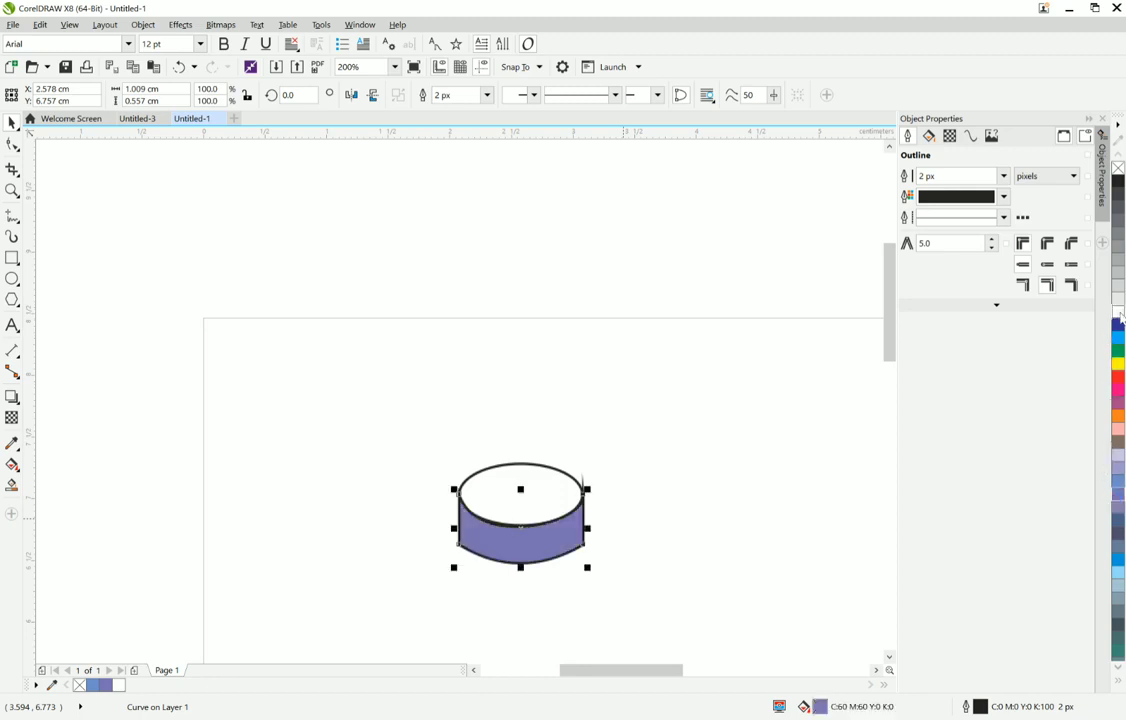
click(543, 477)
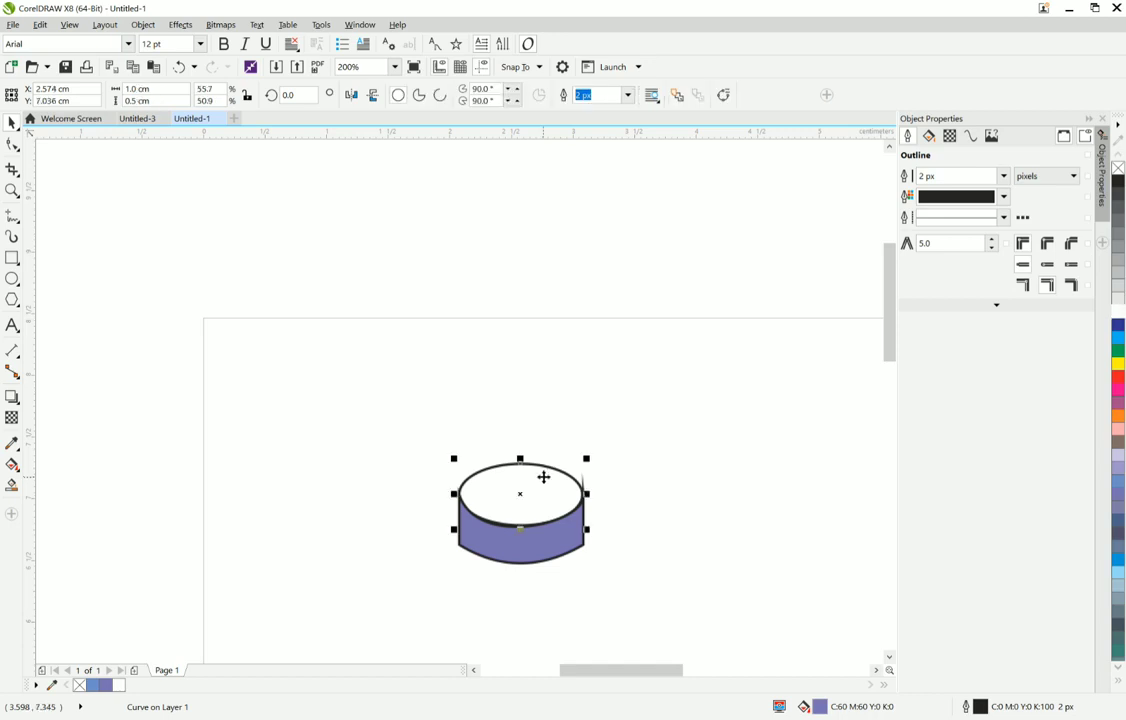
click(1117, 496)
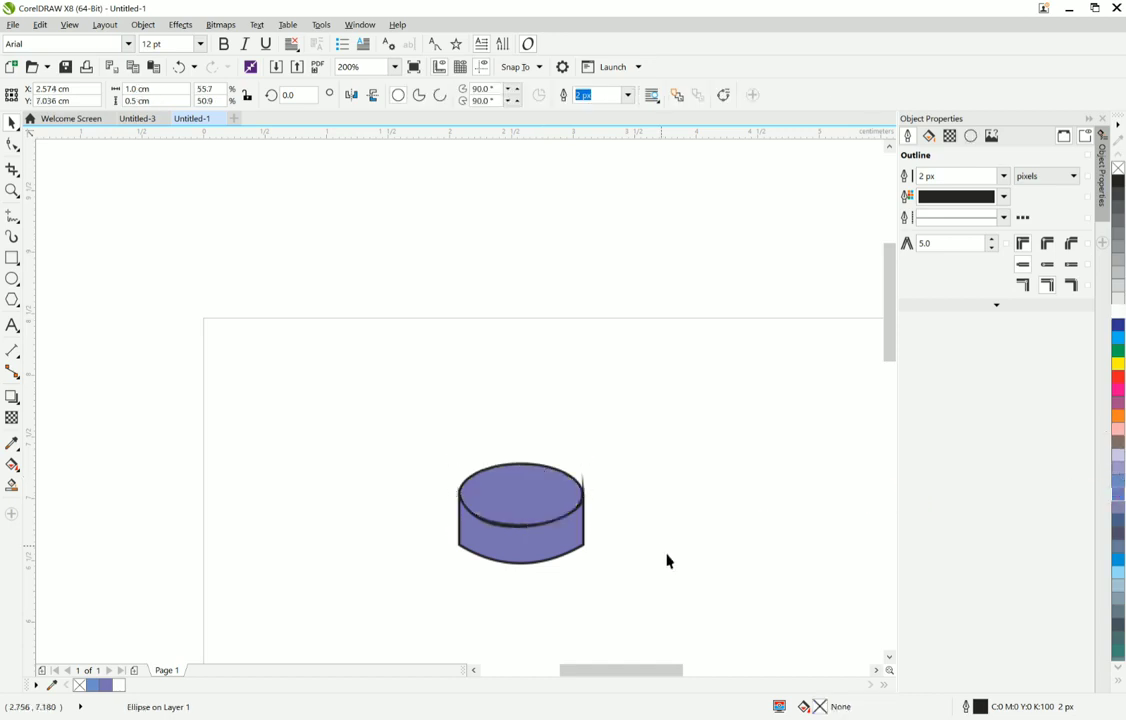
Step: Select both cylinder shapes together and set their outline colour to white
drag(668, 589, 427, 443)
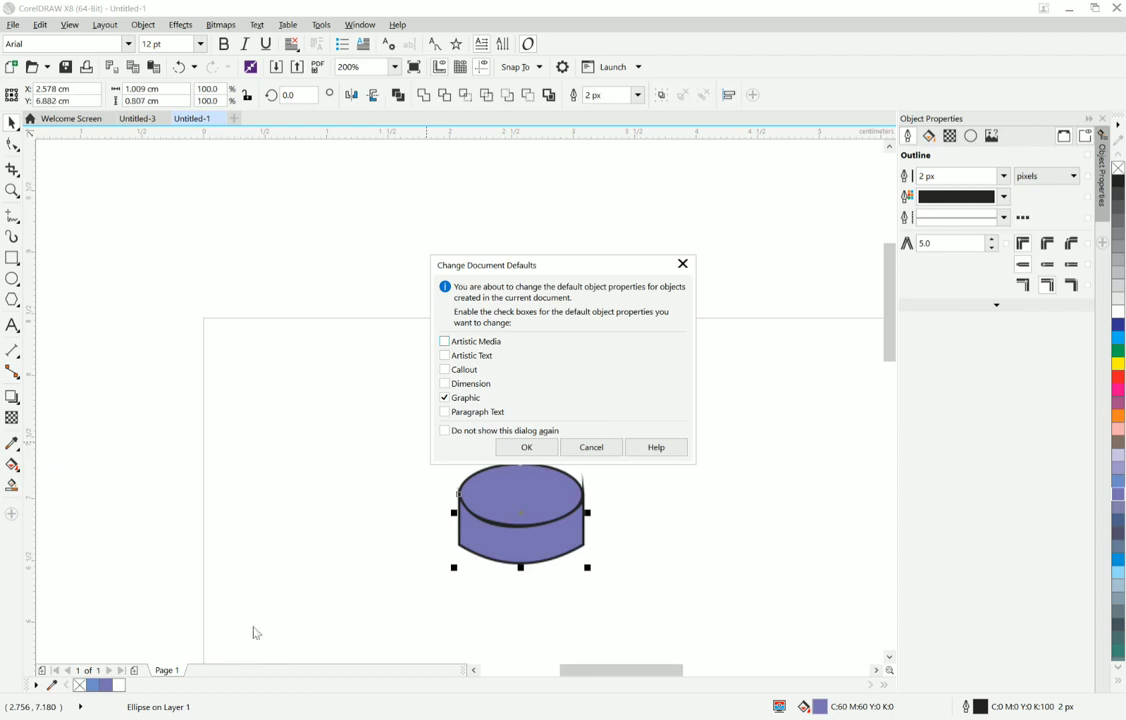
click(591, 447)
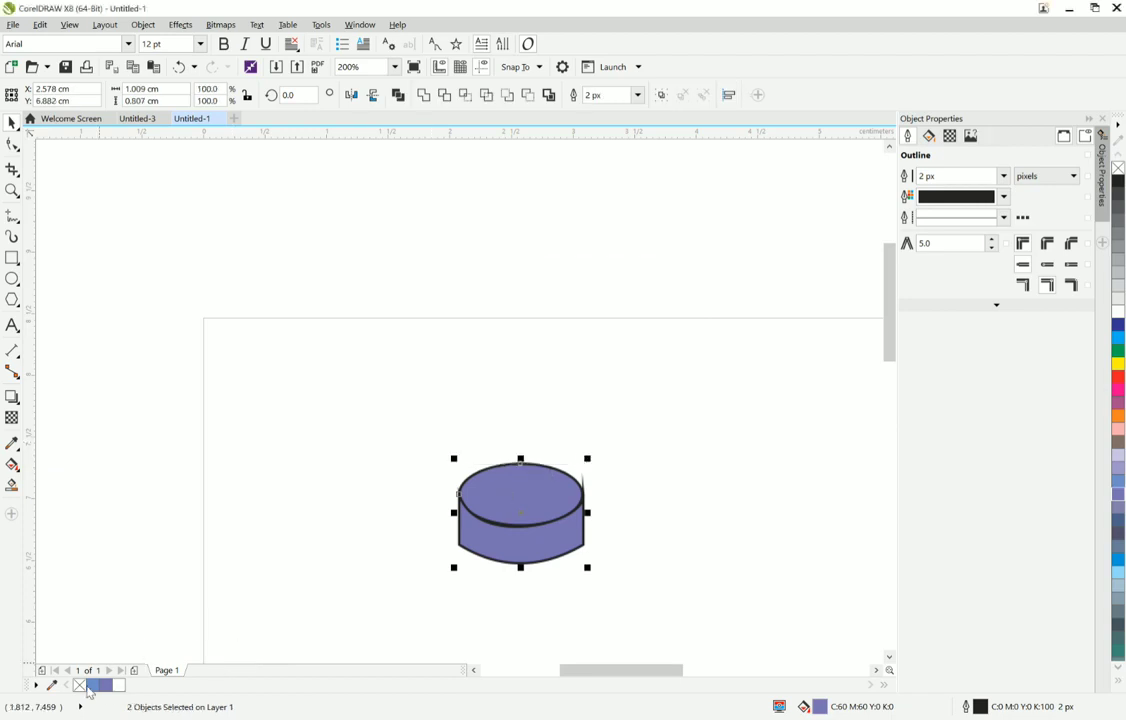
right_click(117, 685)
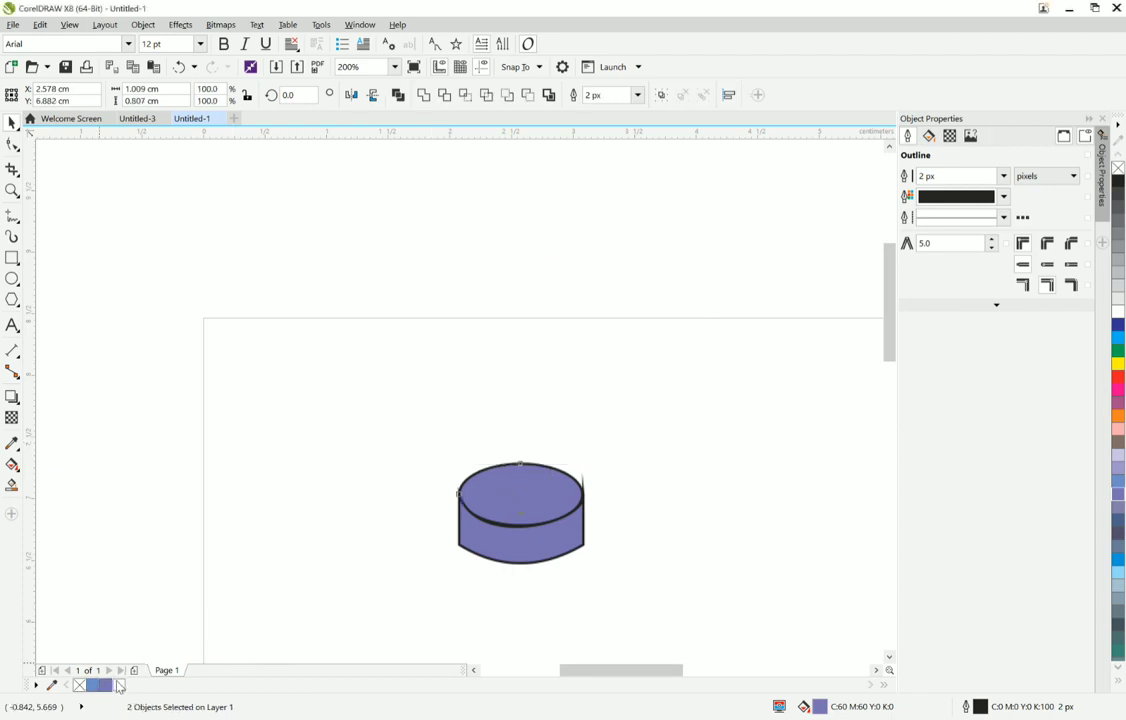
Step: Duplicate both shapes of the purple cylinder and place the copy about 0.52 cm straight below the original
click(335, 548)
click(591, 449)
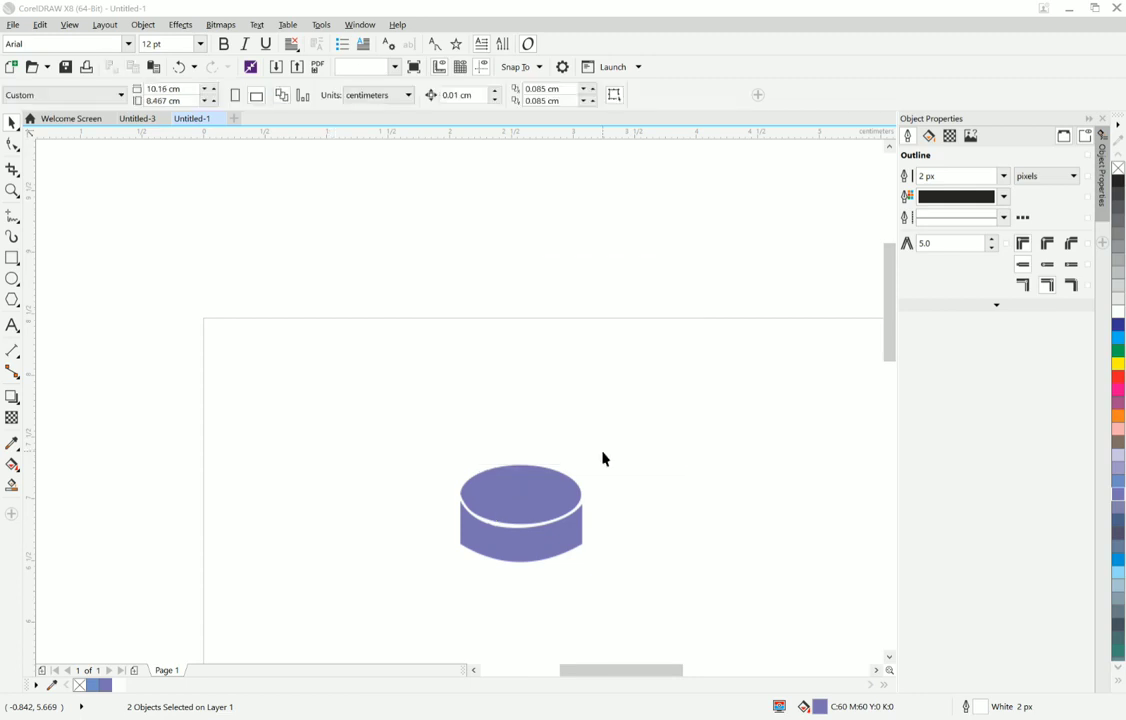
click(636, 515)
drag(643, 597, 403, 428)
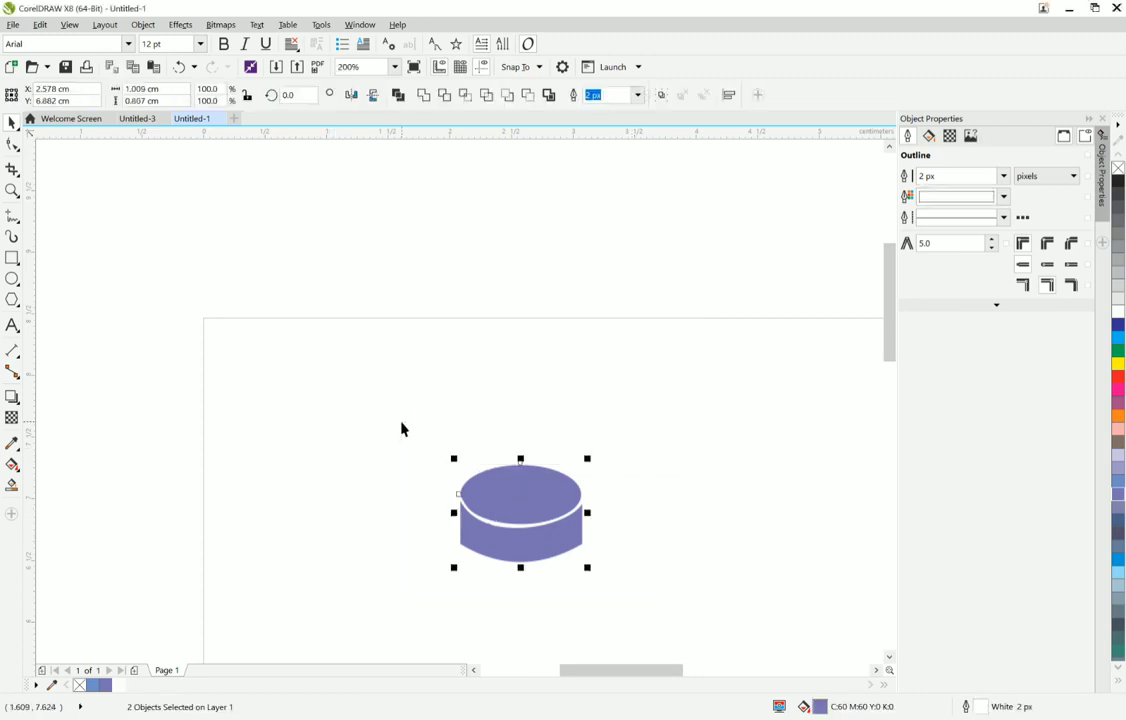
click(405, 411)
drag(521, 513, 522, 578)
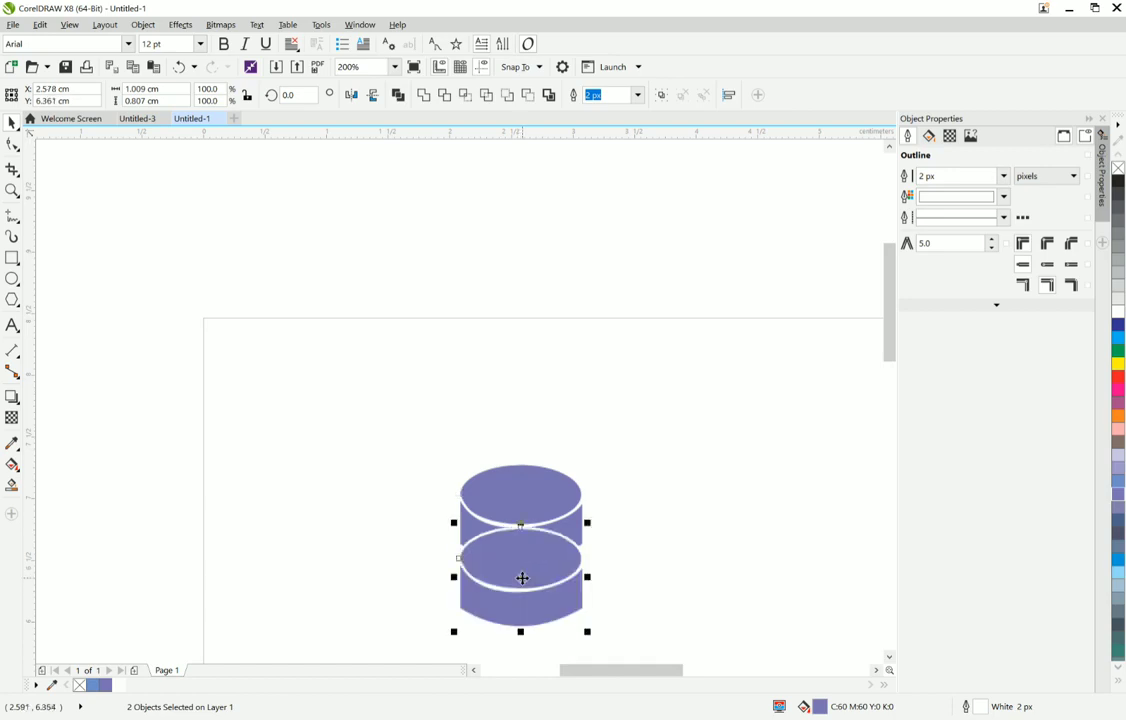
Step: Send the lower cylinder copy to the back of the layer, behind the original cylinder
right_click(522, 578)
mouse_move(625, 431)
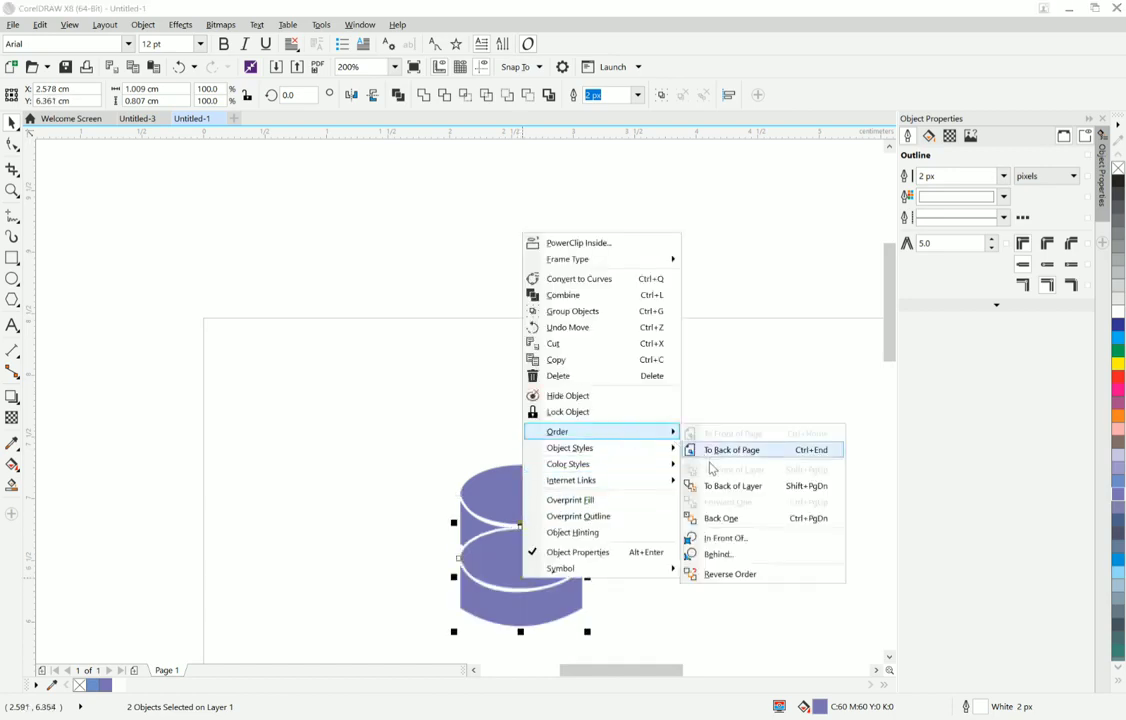
click(712, 486)
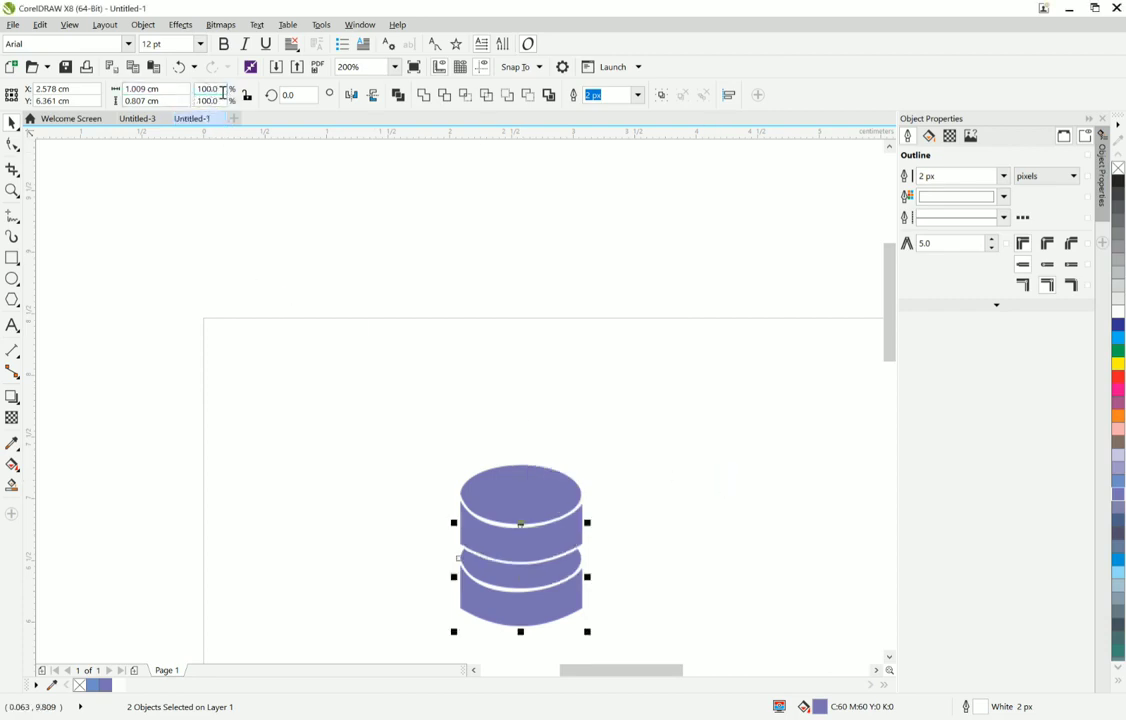
Step: Try scaling the lower cylinder to 105 percent, and undo the scaling
drag(222, 91, 168, 91)
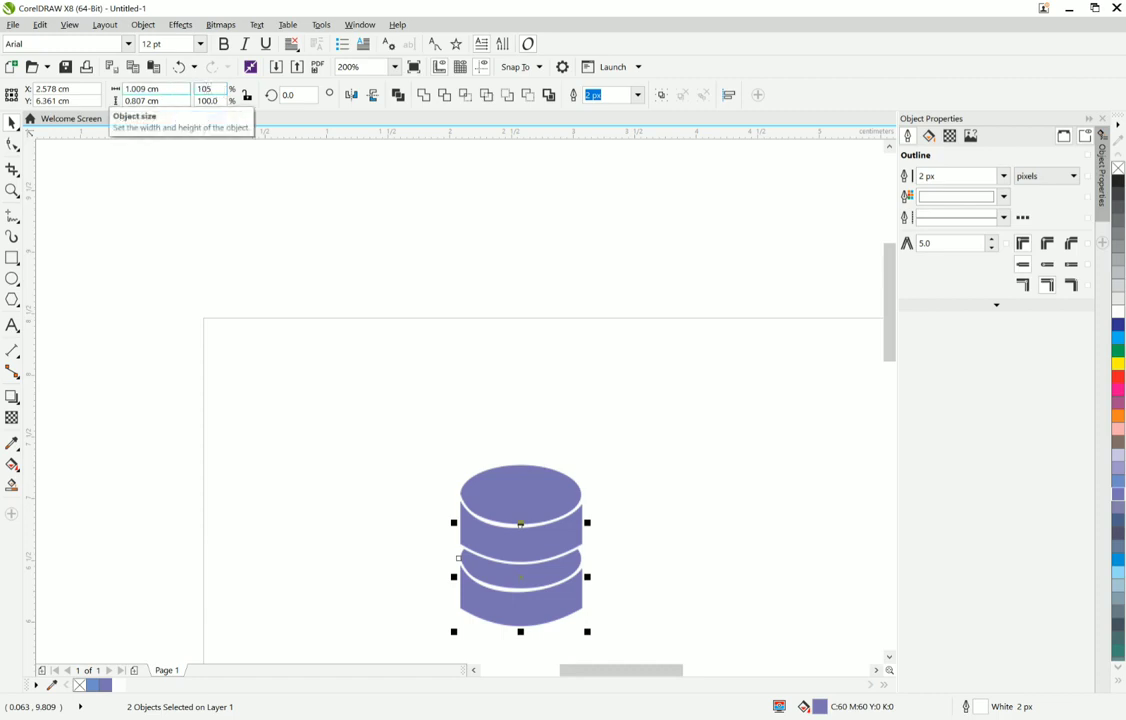
text(105)
key(Tab)
text(1.05)
key(Return)
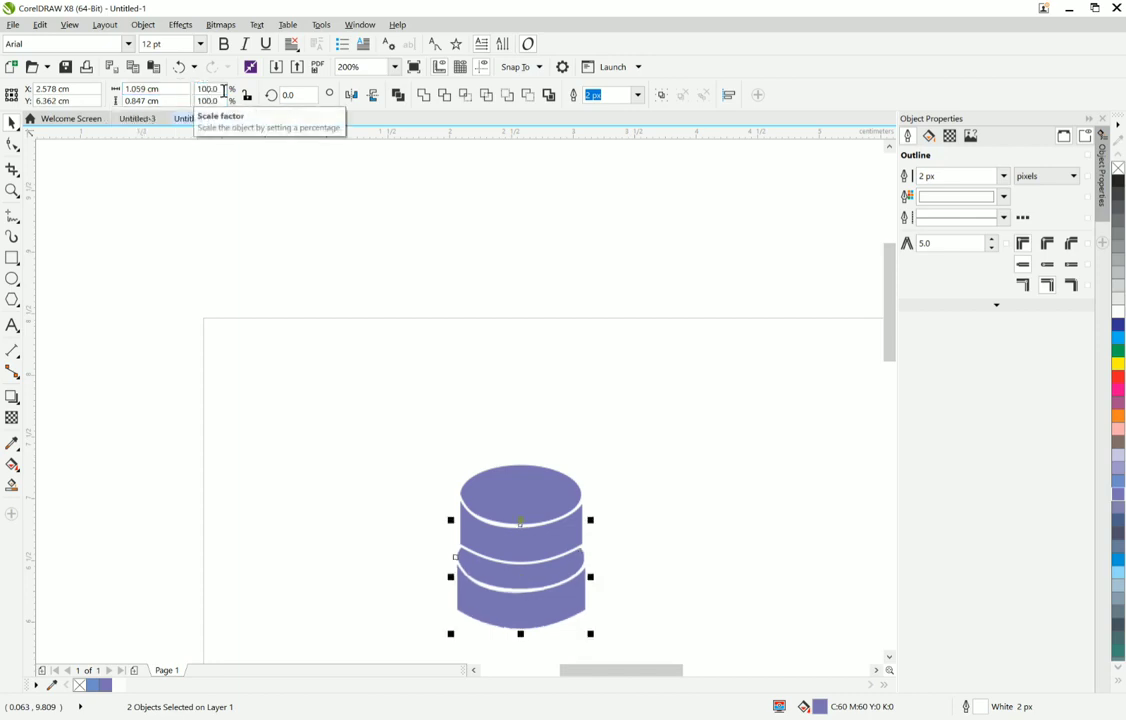
key(ctrl+z)
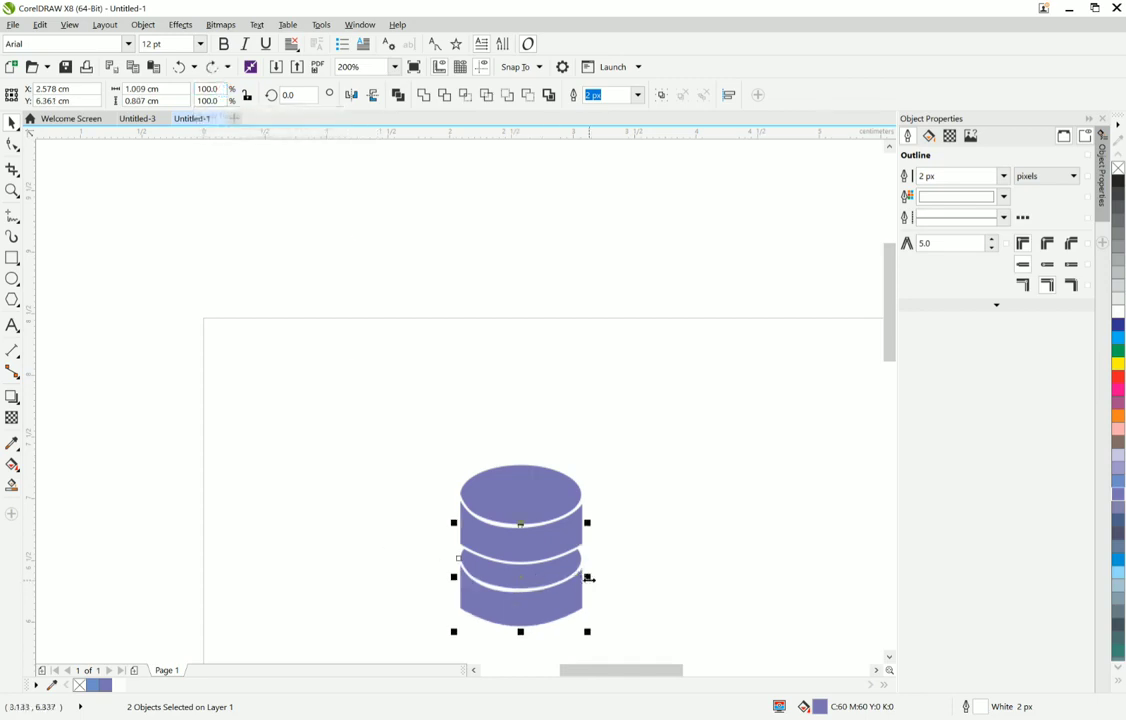
Step: Widen the lower cylinder on both sides to about 1.25 cm and fill its top ellipse with white
drag(588, 577, 608, 585)
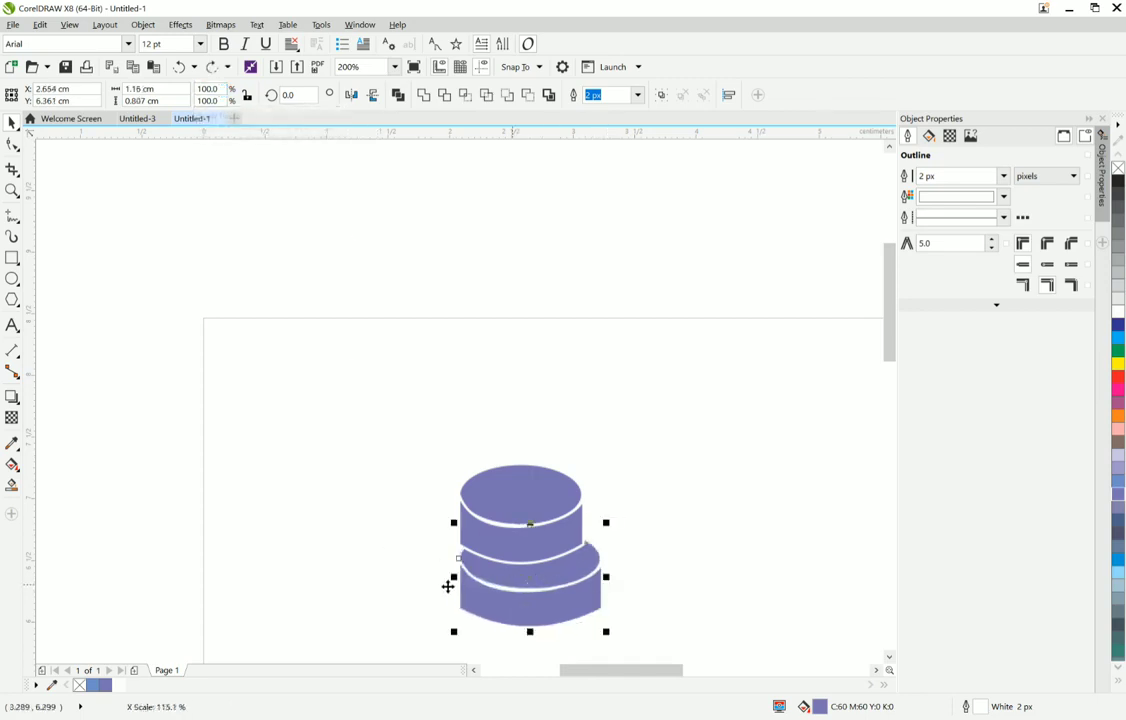
drag(455, 577, 443, 578)
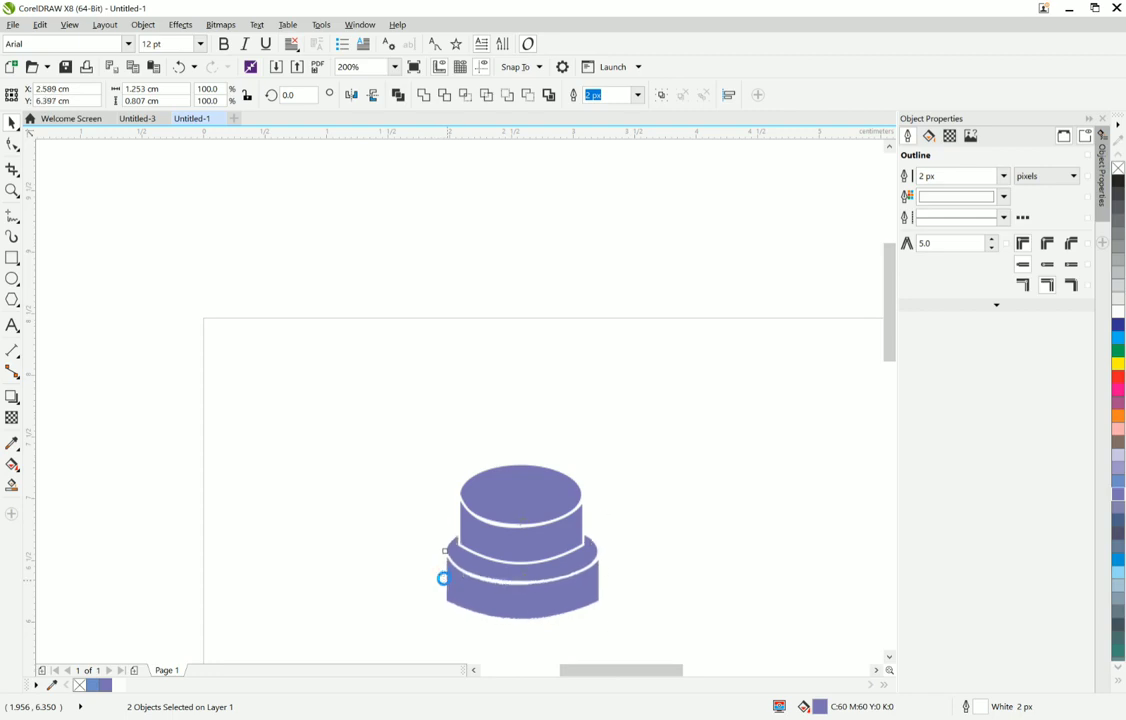
click(490, 575)
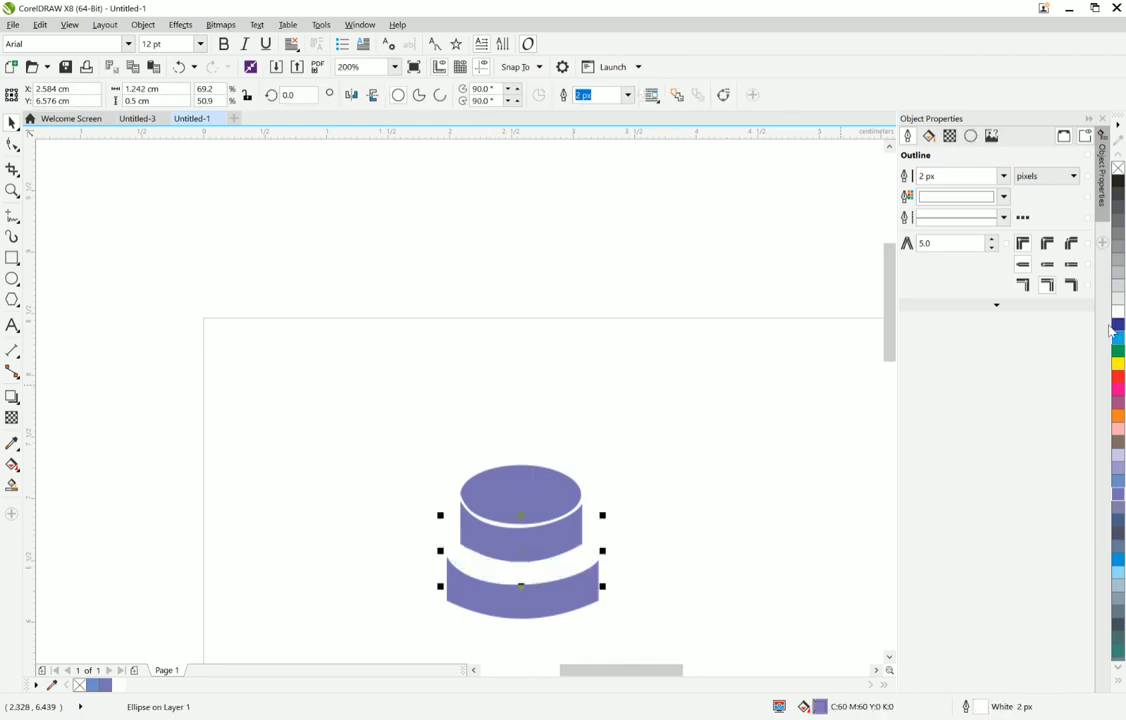
click(703, 608)
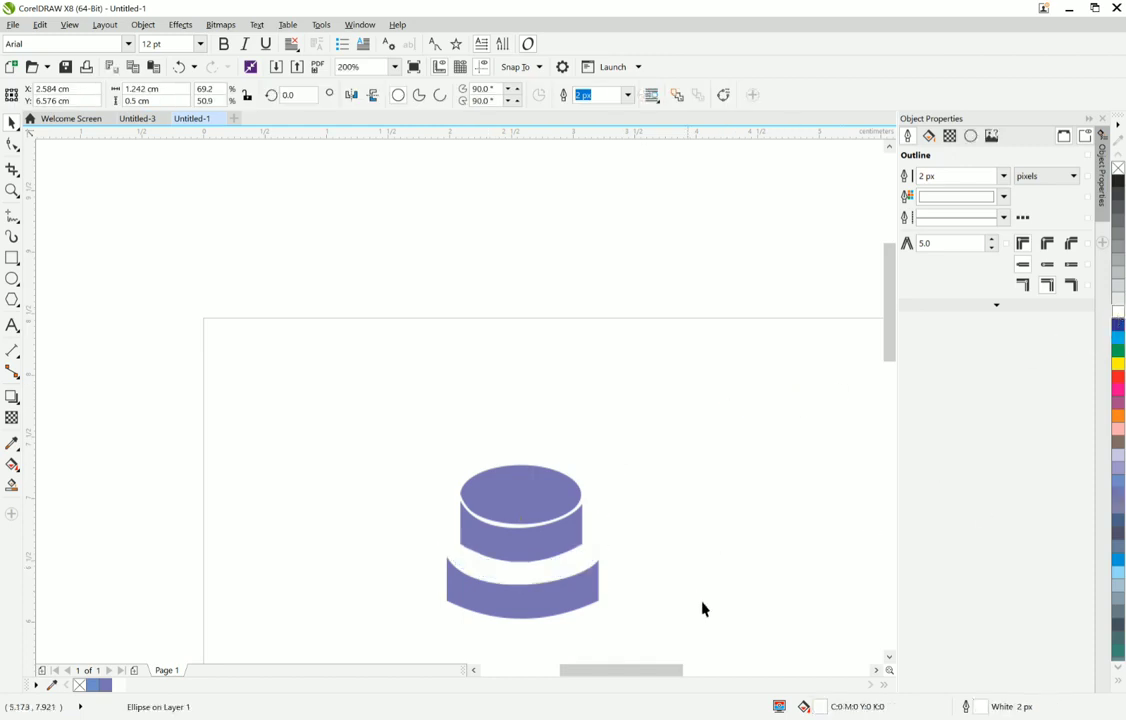
Step: Select the lower cylinder's side band and nudge it up by about 0.09 cm toward the top cylinder
drag(660, 625, 414, 544)
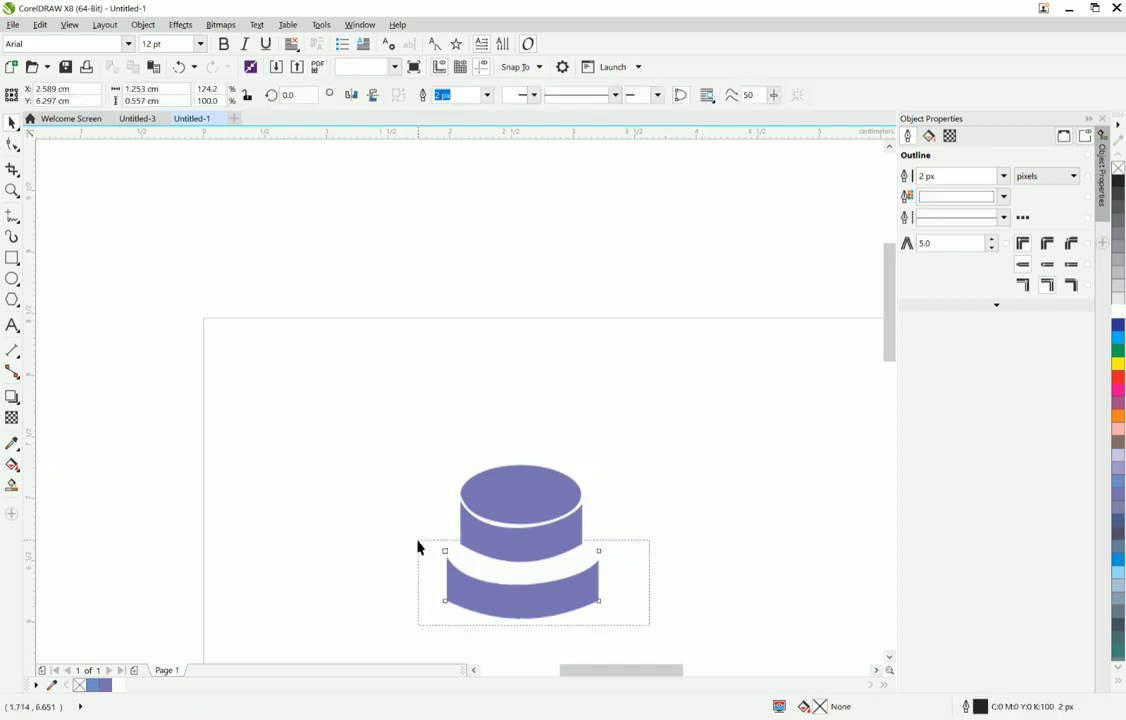
key(Up)
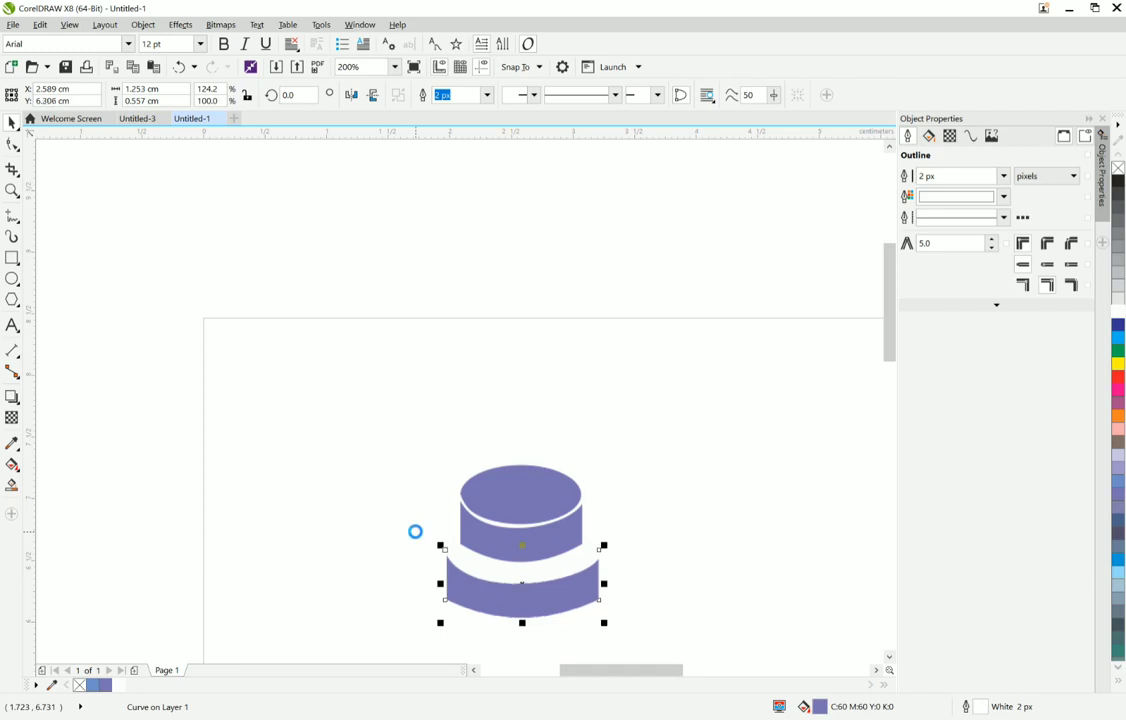
key(Up)
key(Up)
key(Up)
key(Up)
key(Up)
key(Up)
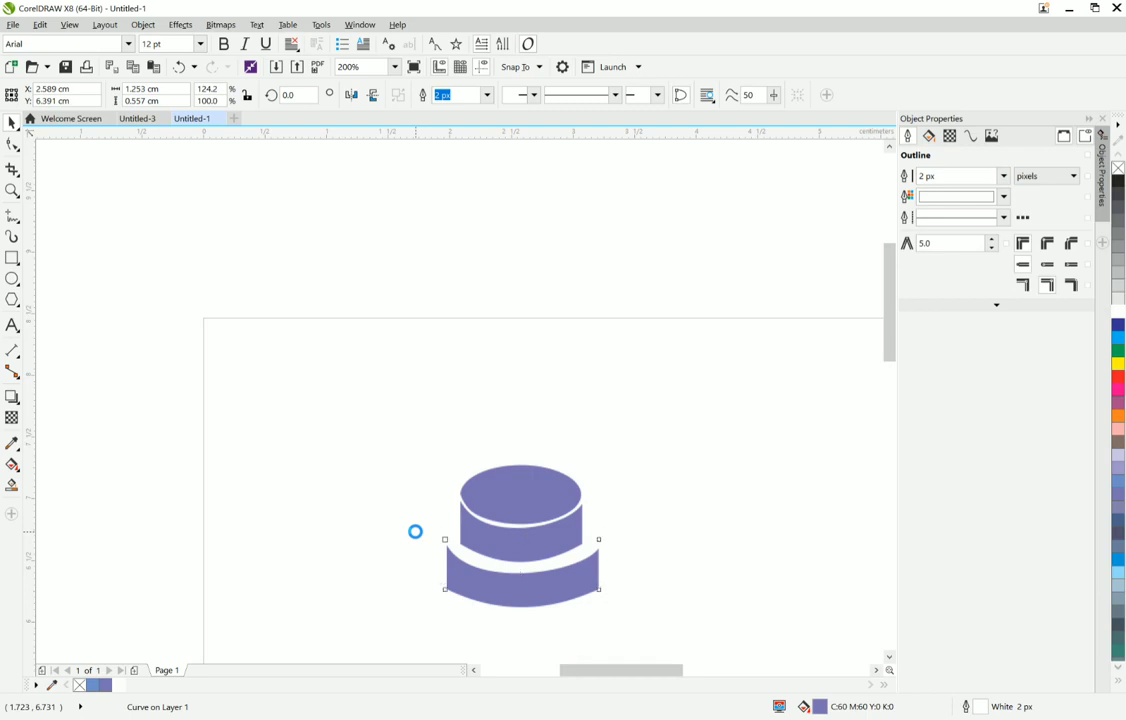
Step: Duplicate the lower side band and nudge the copy down to form a third tier with a white gap above it
key(Down)
key(Down)
key(Down)
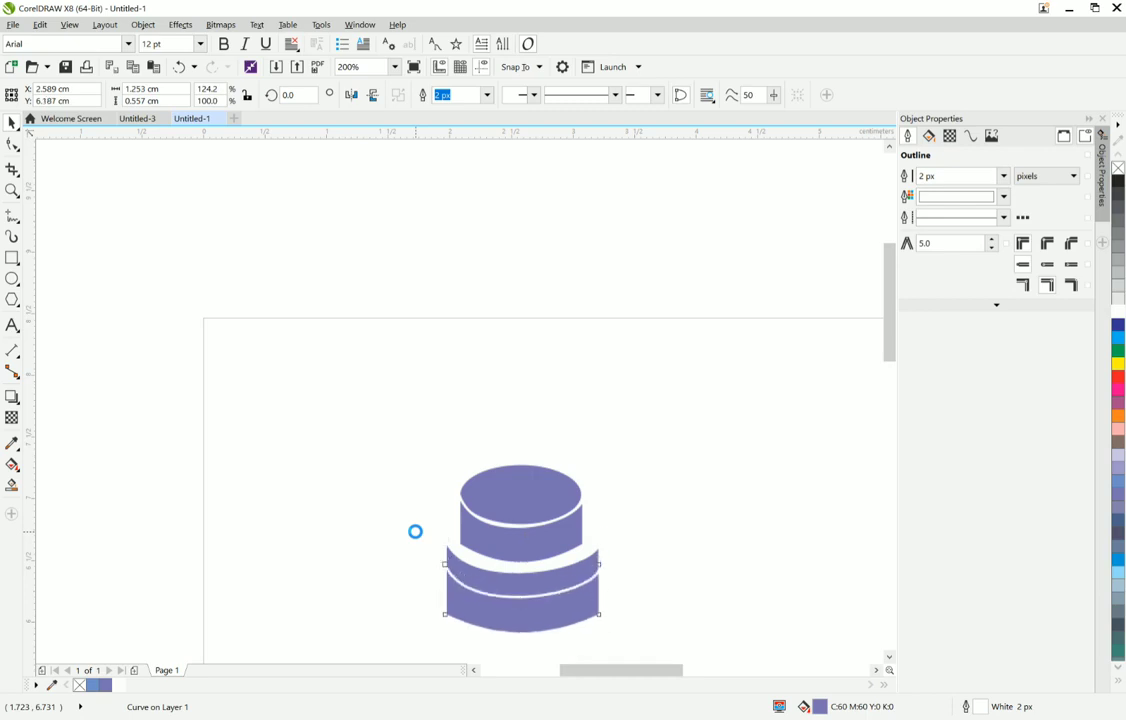
key(Down)
key(Down)
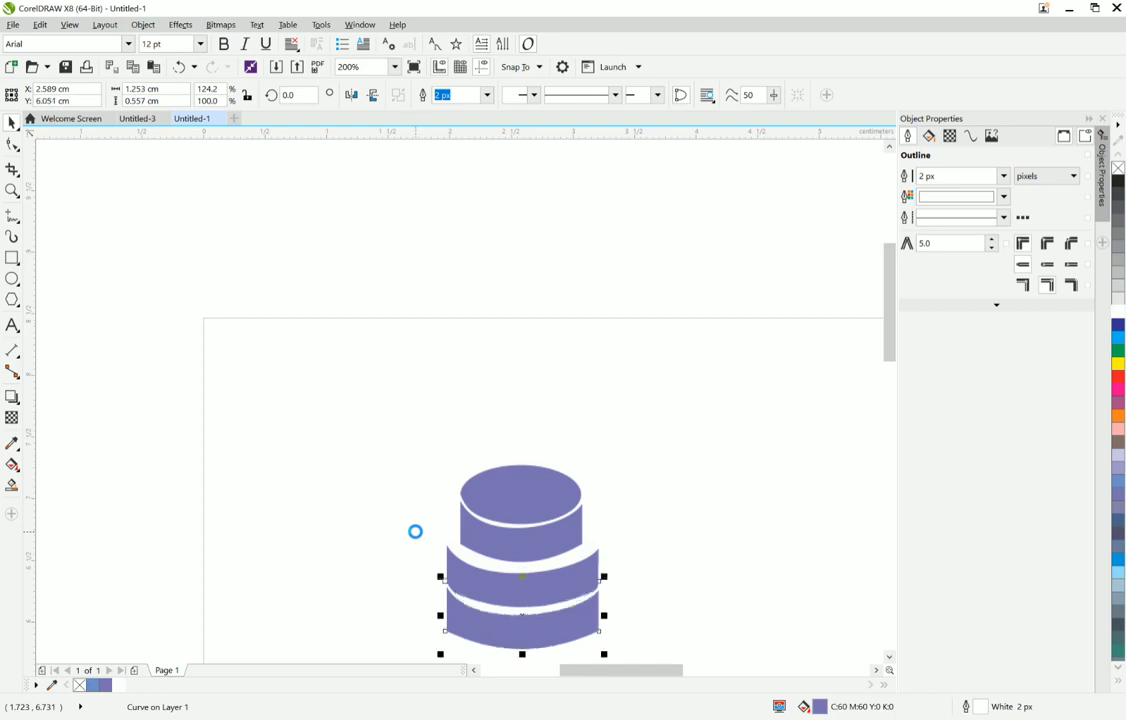
key(Down)
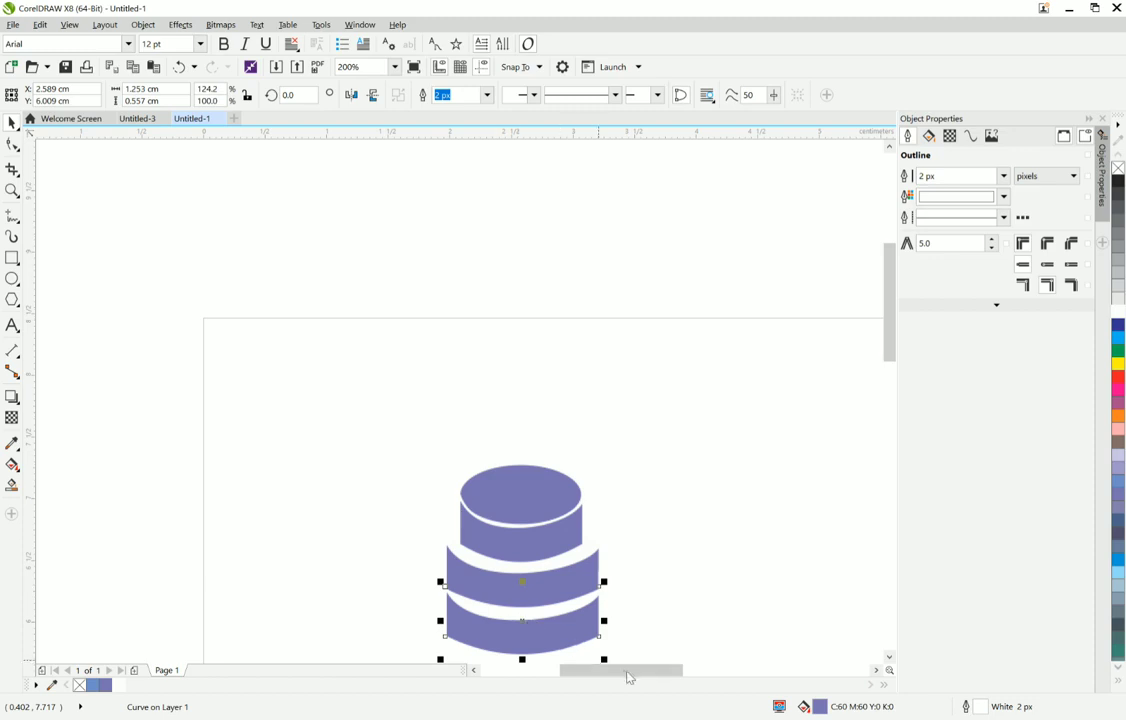
Step: Widen the bottom tier on both sides so it extends beyond the middle tier
drag(605, 620, 622, 624)
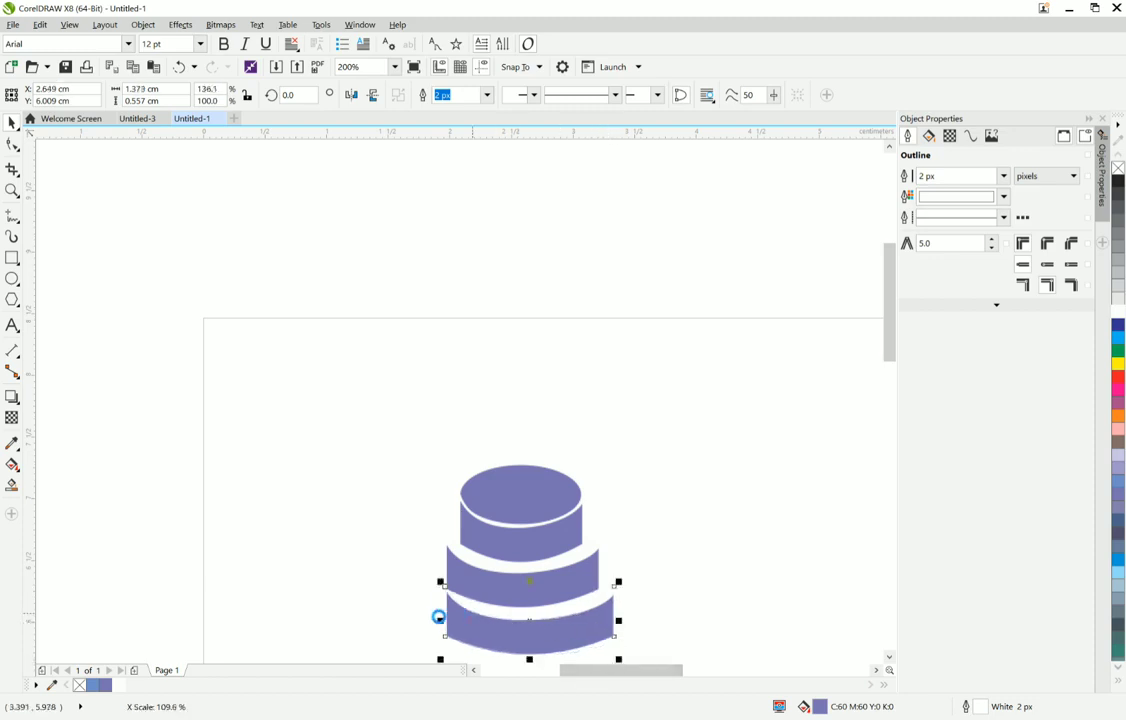
drag(440, 621, 429, 622)
click(641, 539)
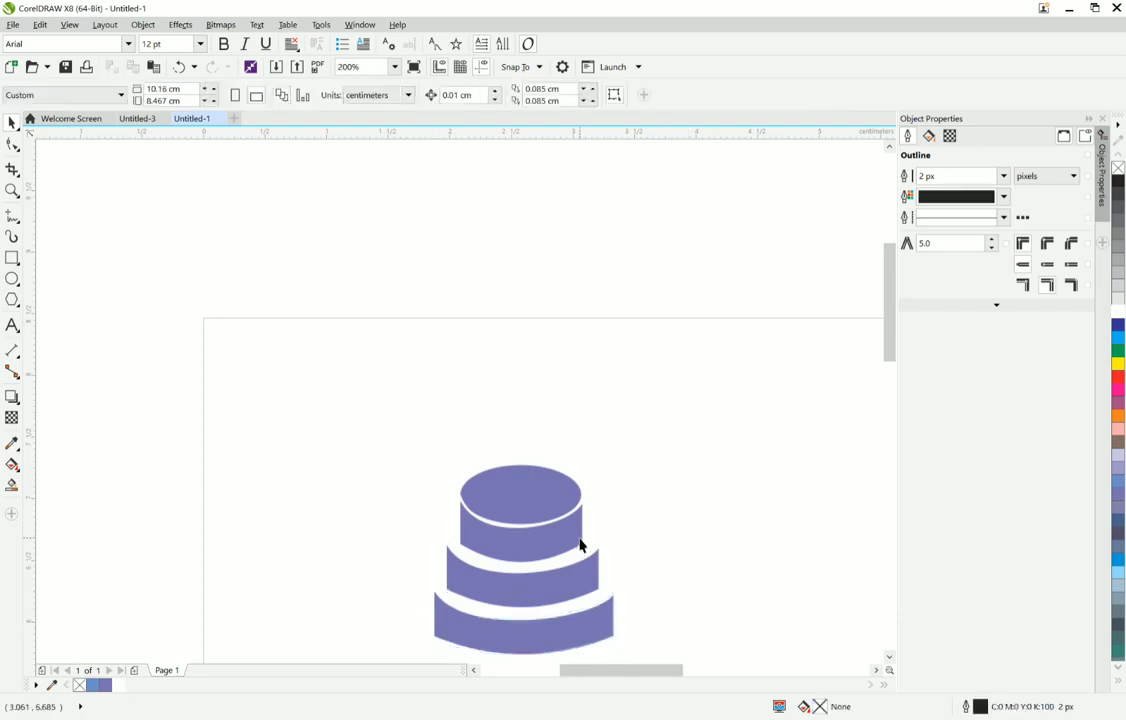
Step: Select the whole three-tier purple shape and move it down and to the right, toward the middle of the page
scroll(405, 500, down, 1)
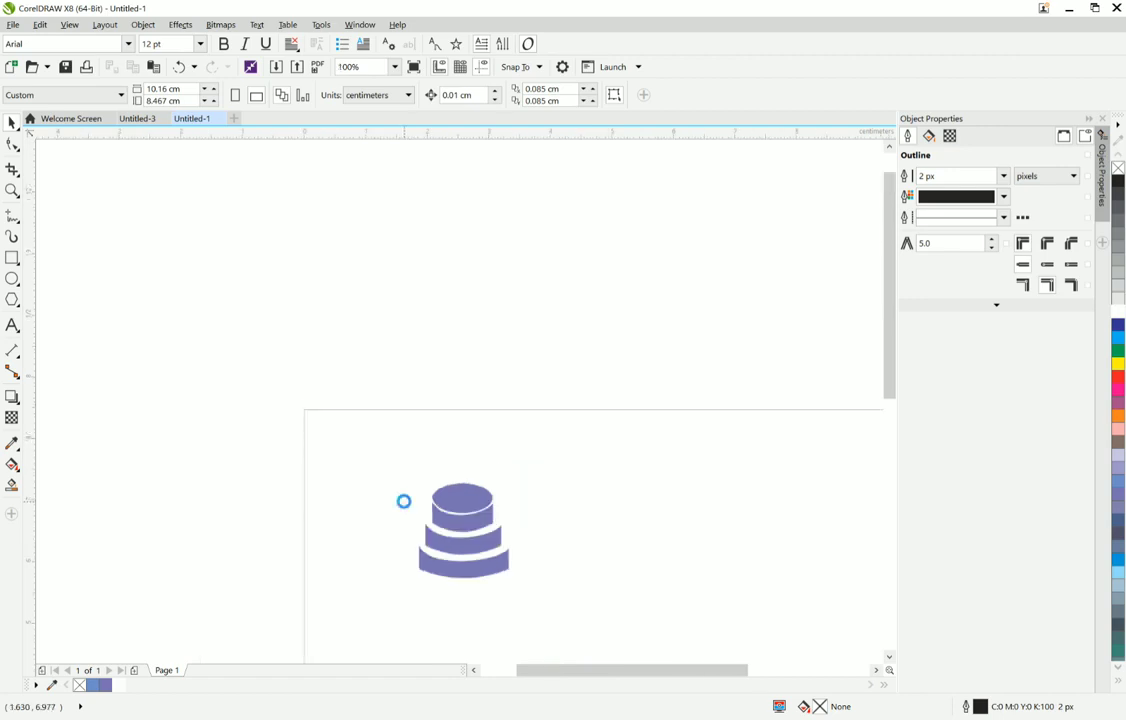
scroll(405, 497, down, 1)
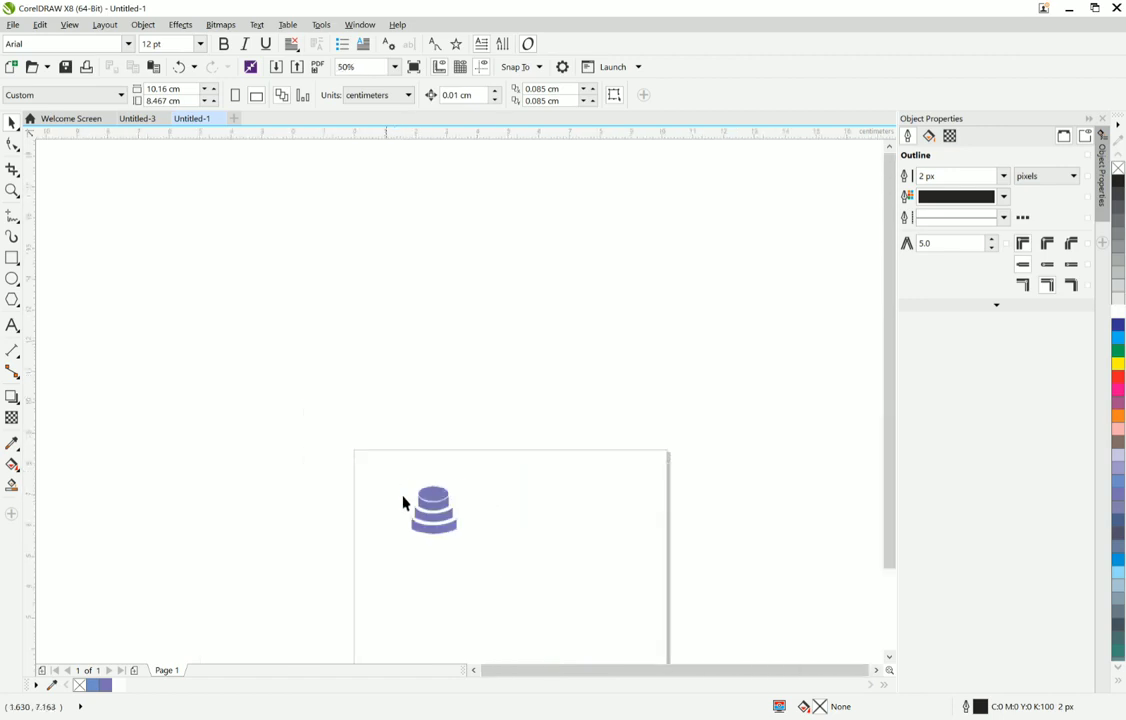
drag(388, 470, 492, 580)
drag(445, 516, 510, 568)
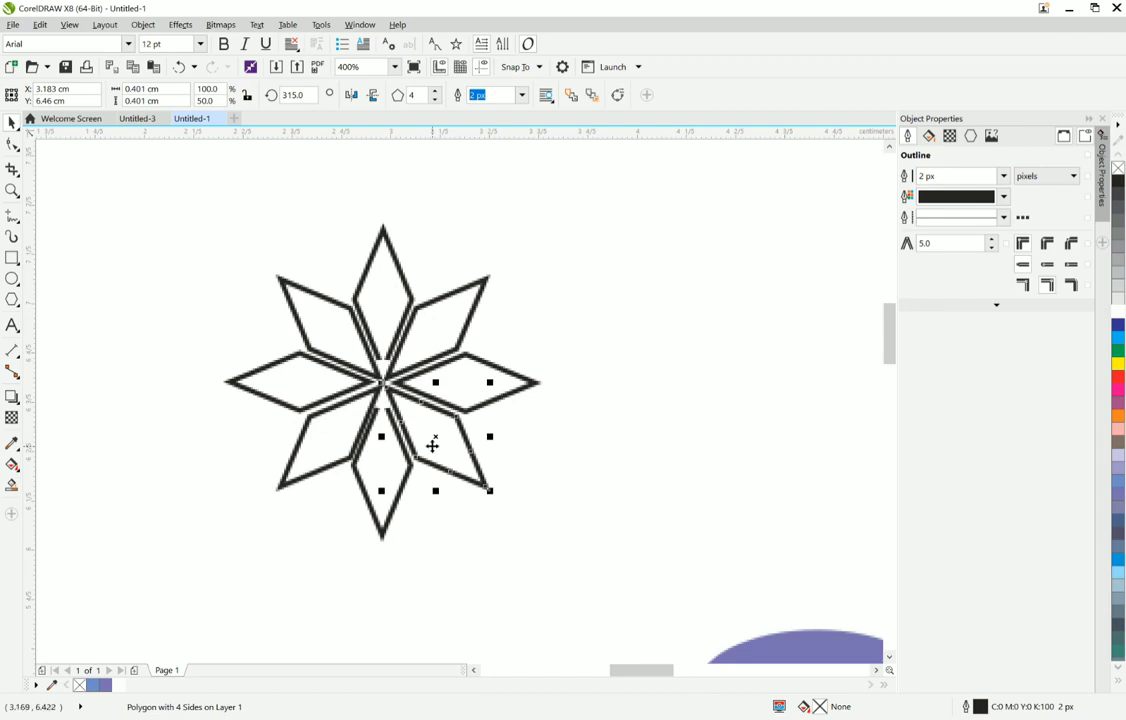
Step: Send the remaining diamond petals of the star flower to the back of the layer, behind its white centre circle
click(484, 372)
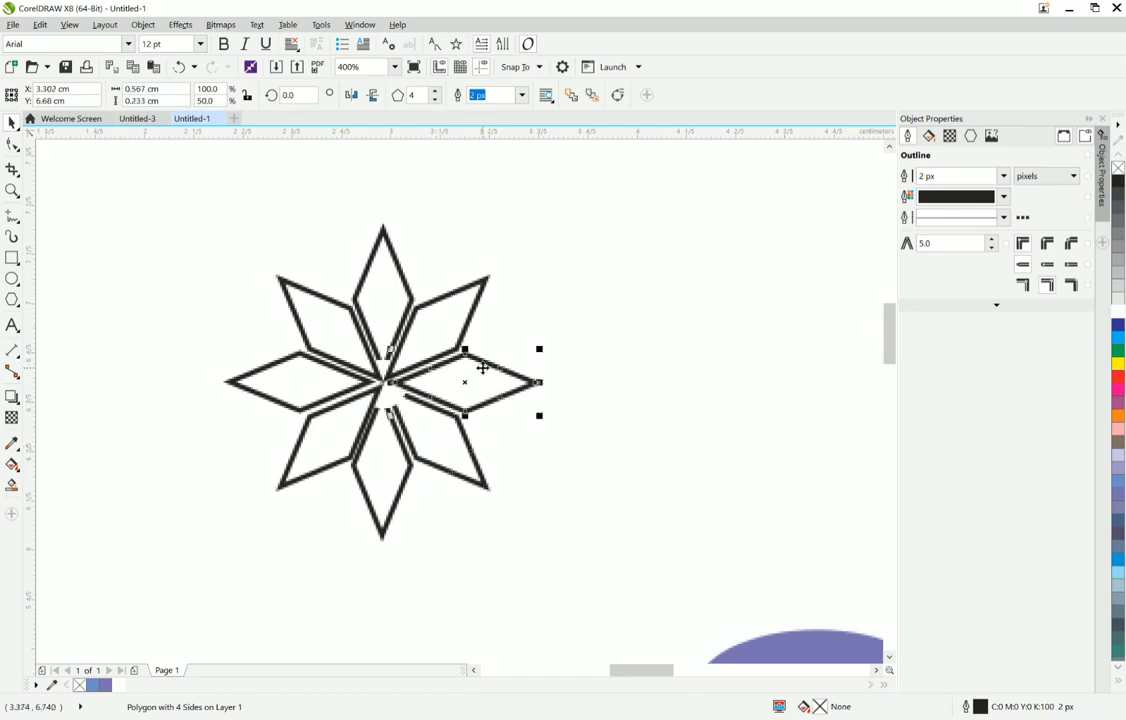
key(Page_Down)
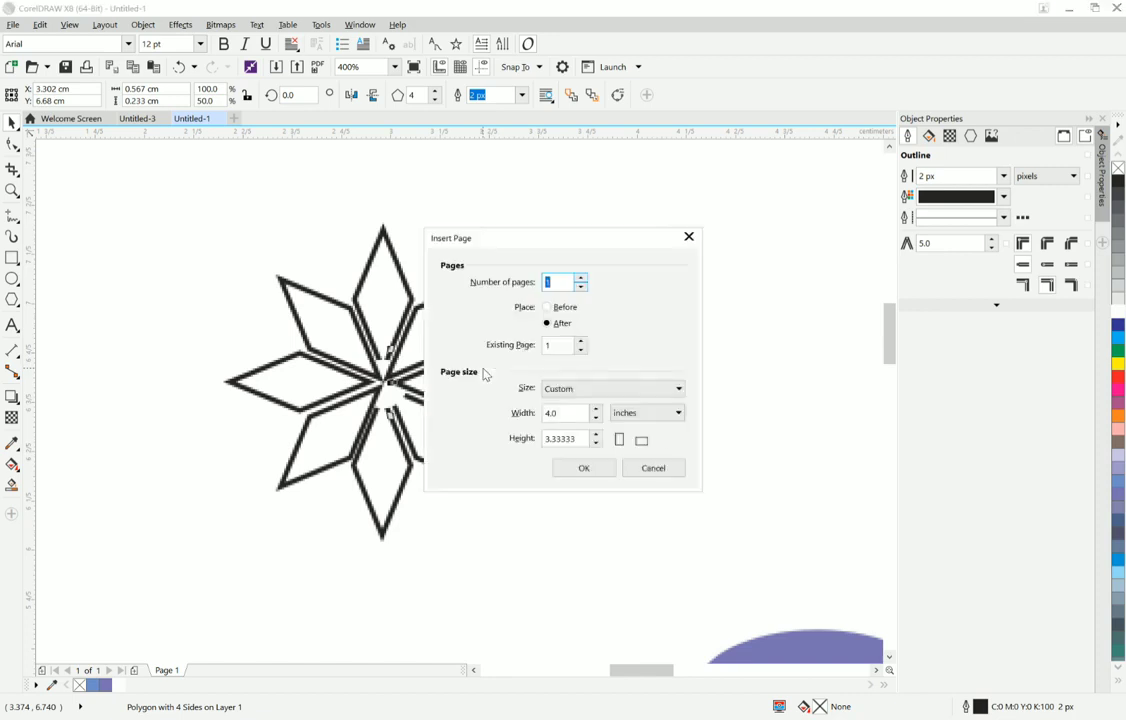
click(652, 468)
click(565, 447)
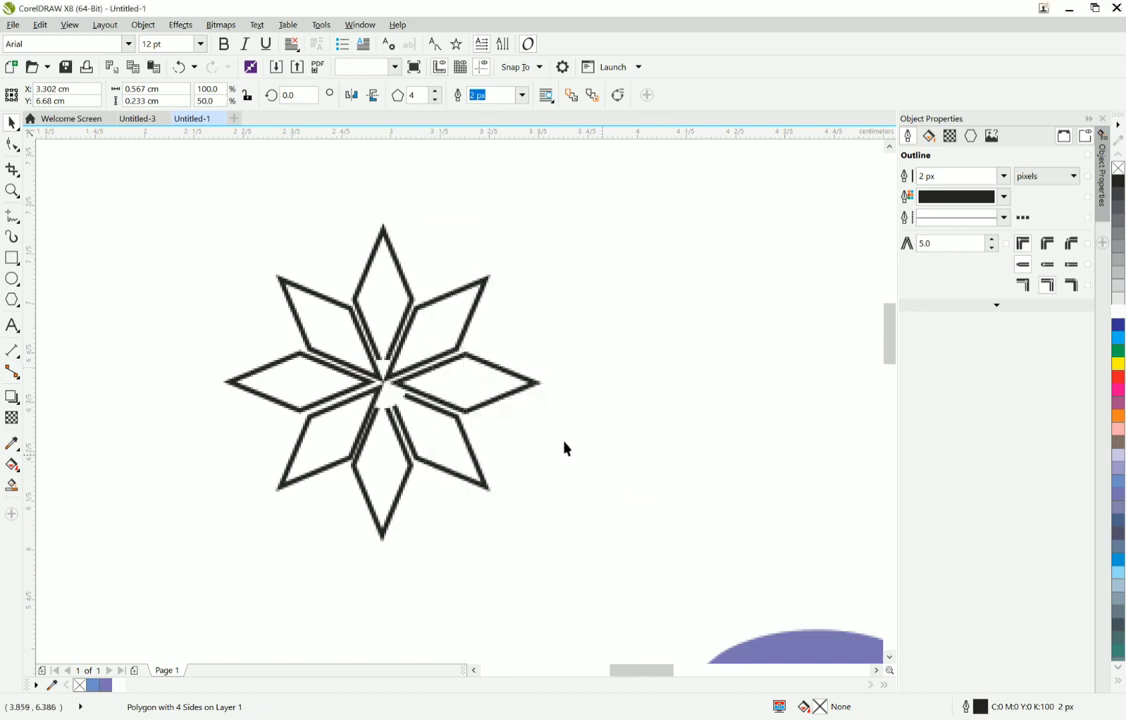
click(460, 388)
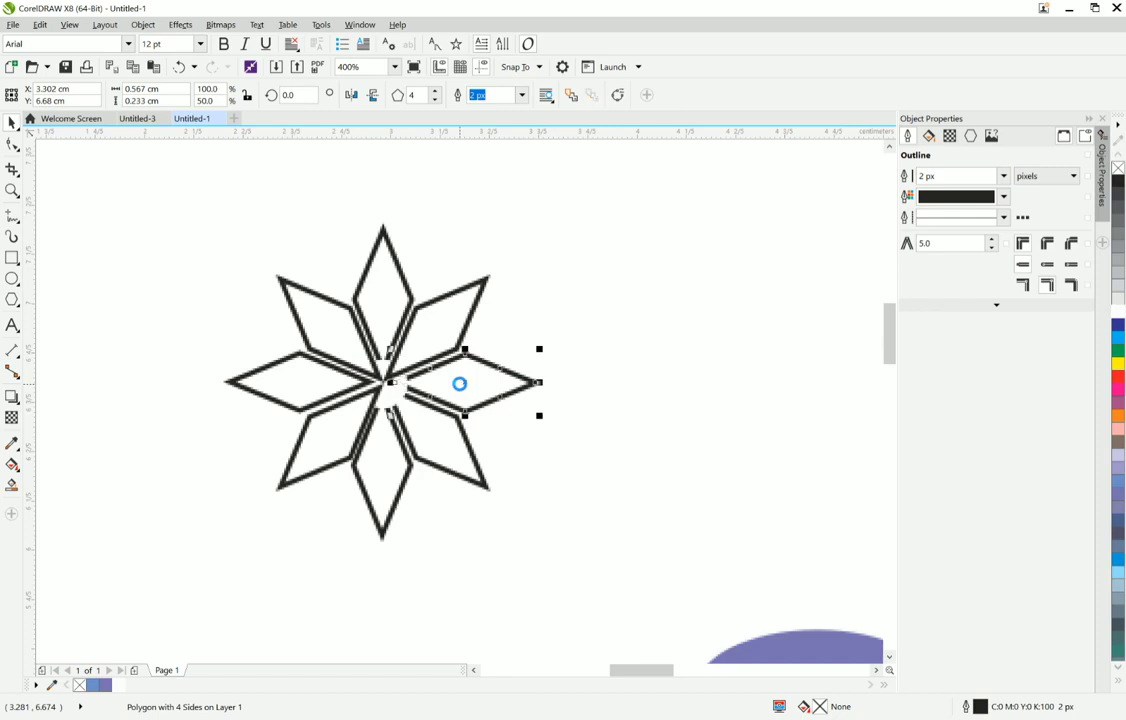
double_click(444, 329)
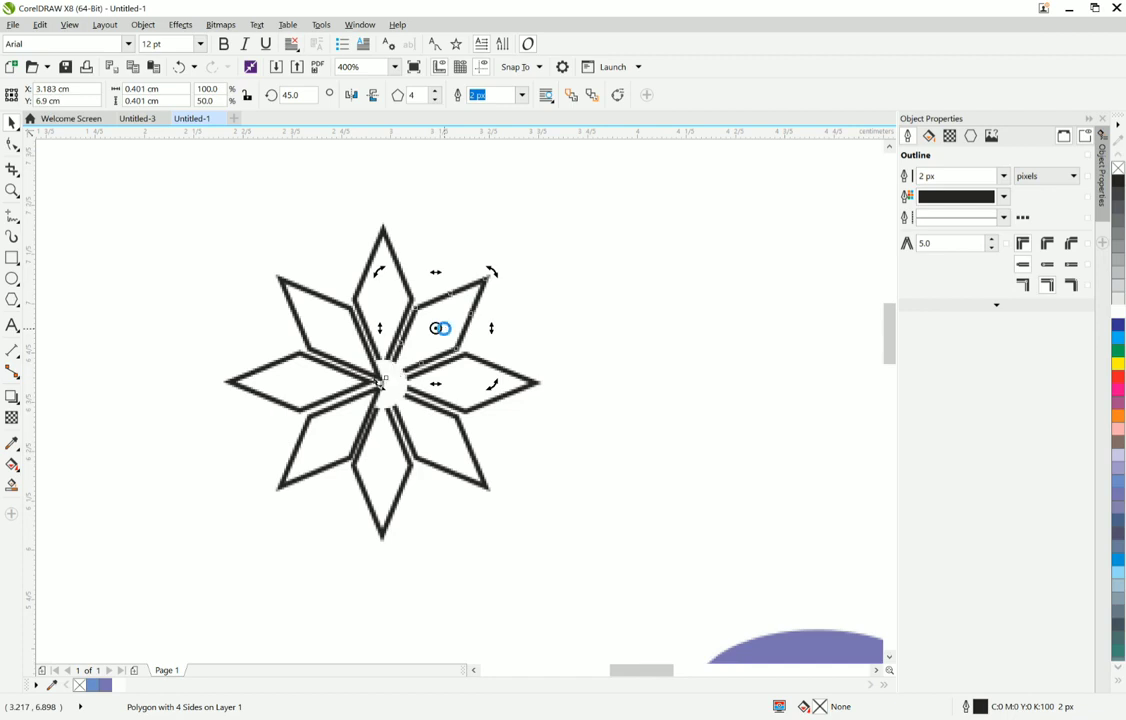
click(348, 328)
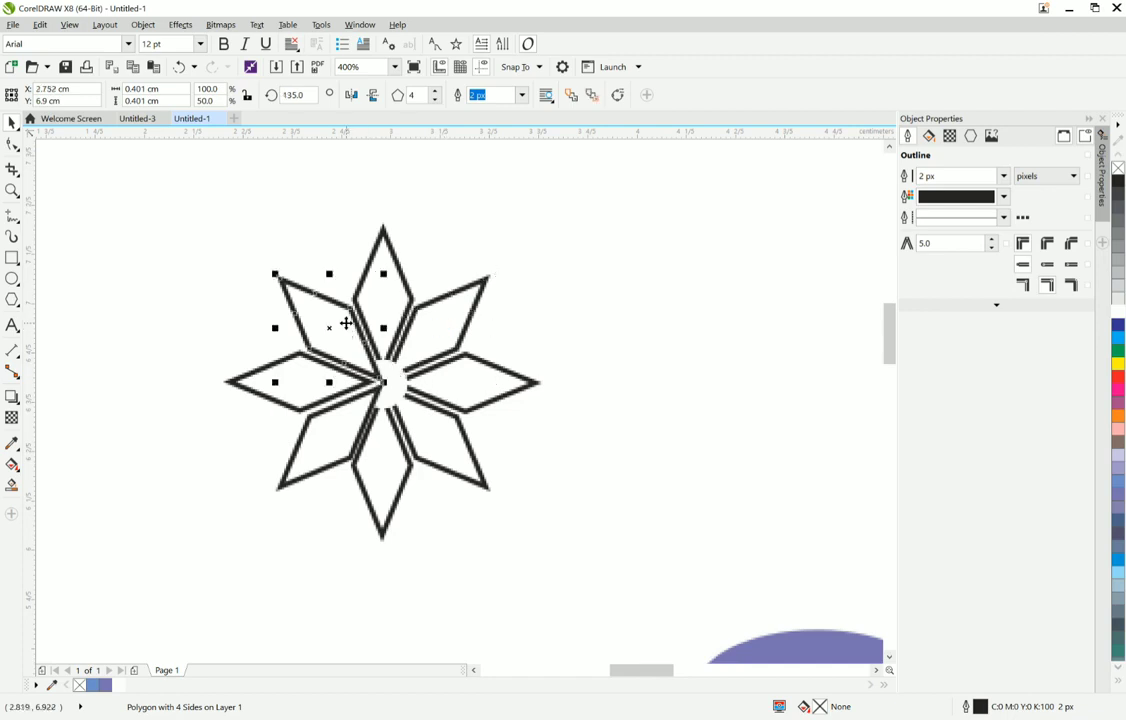
click(268, 397)
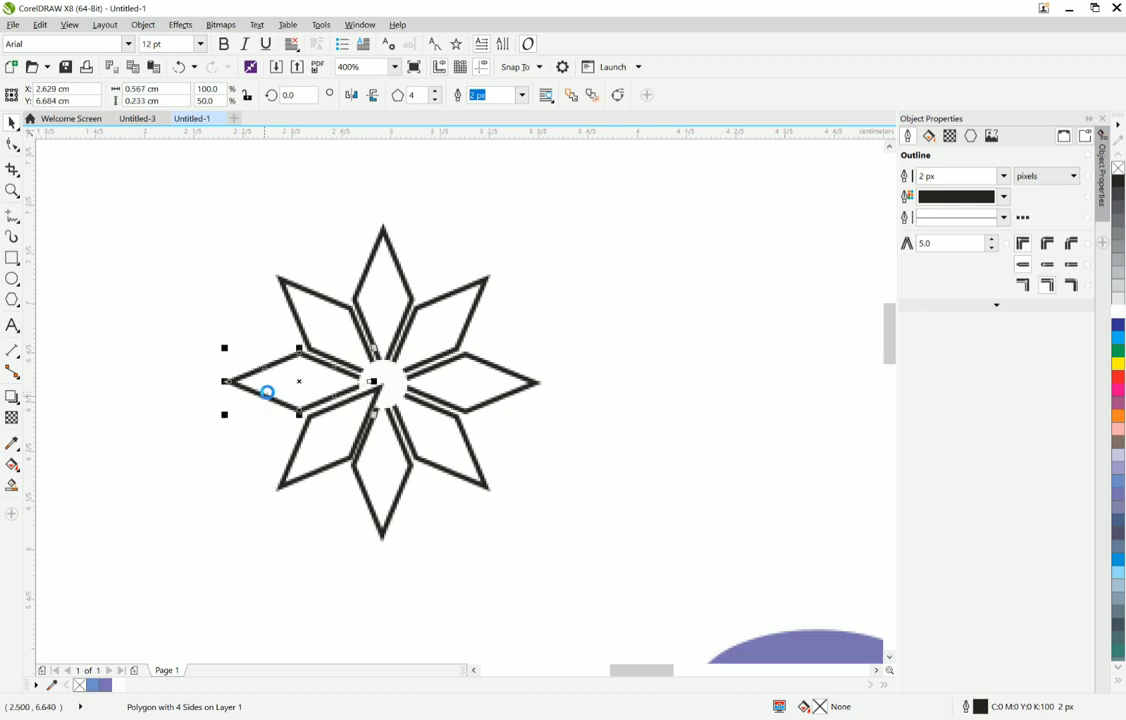
click(322, 446)
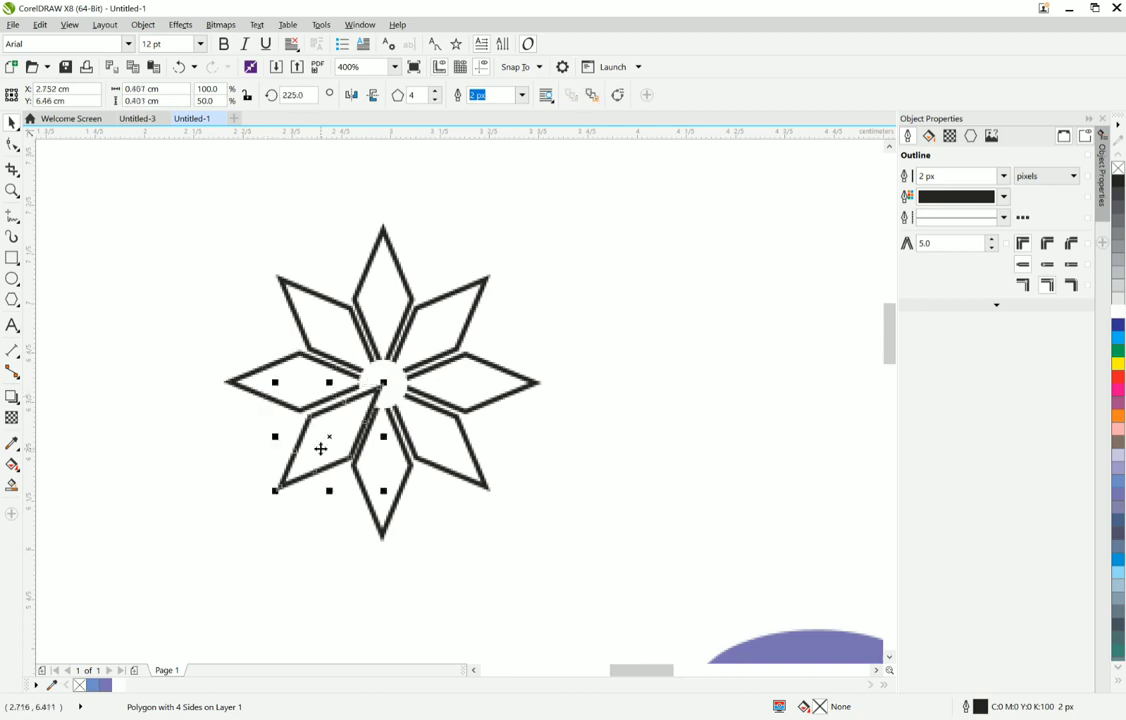
Step: Select all the star flower's petals with its centre circle and group them
scroll(320, 448, down, 2)
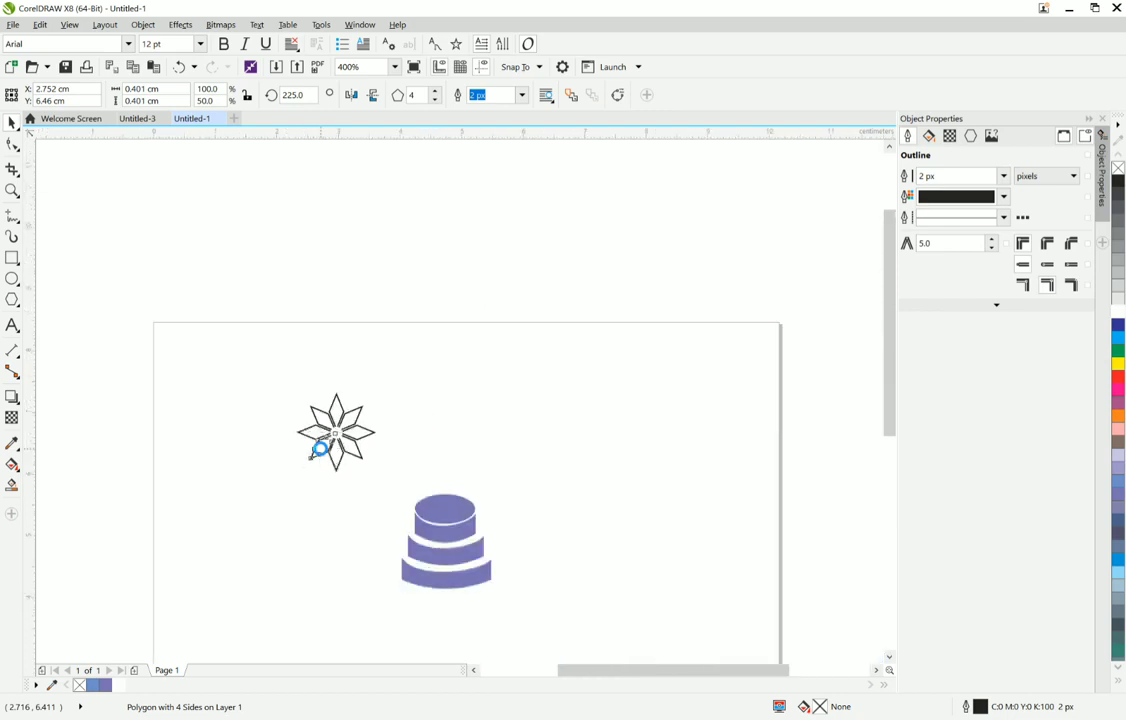
drag(400, 478, 277, 381)
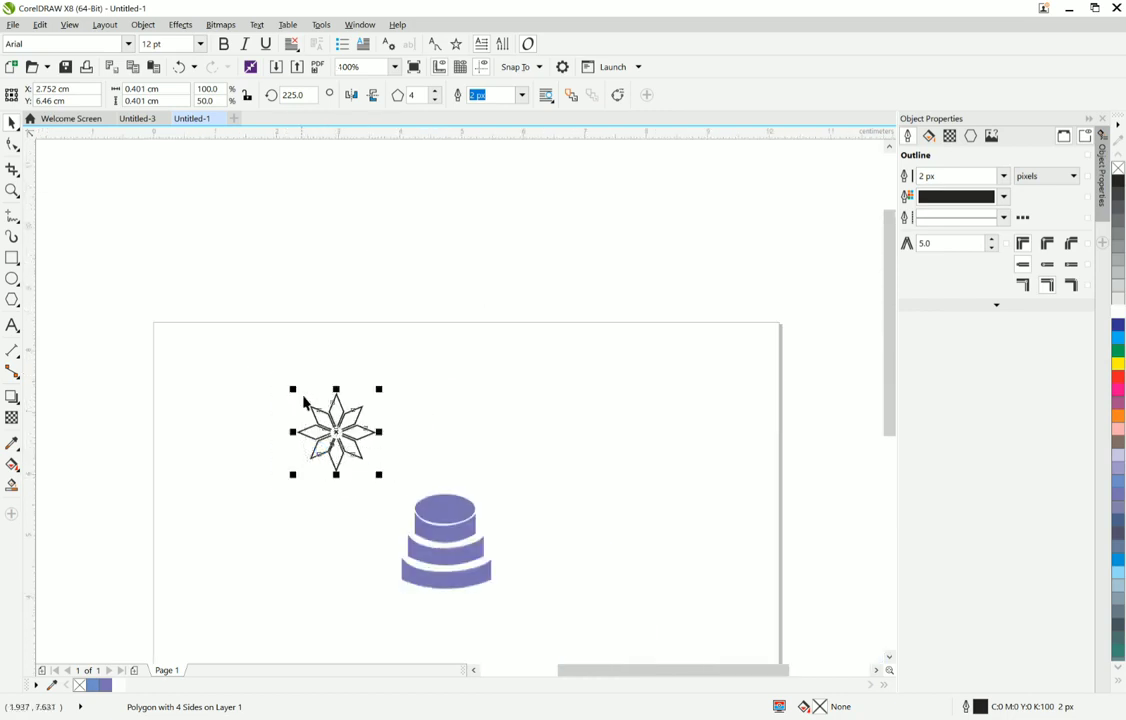
right_click(340, 434)
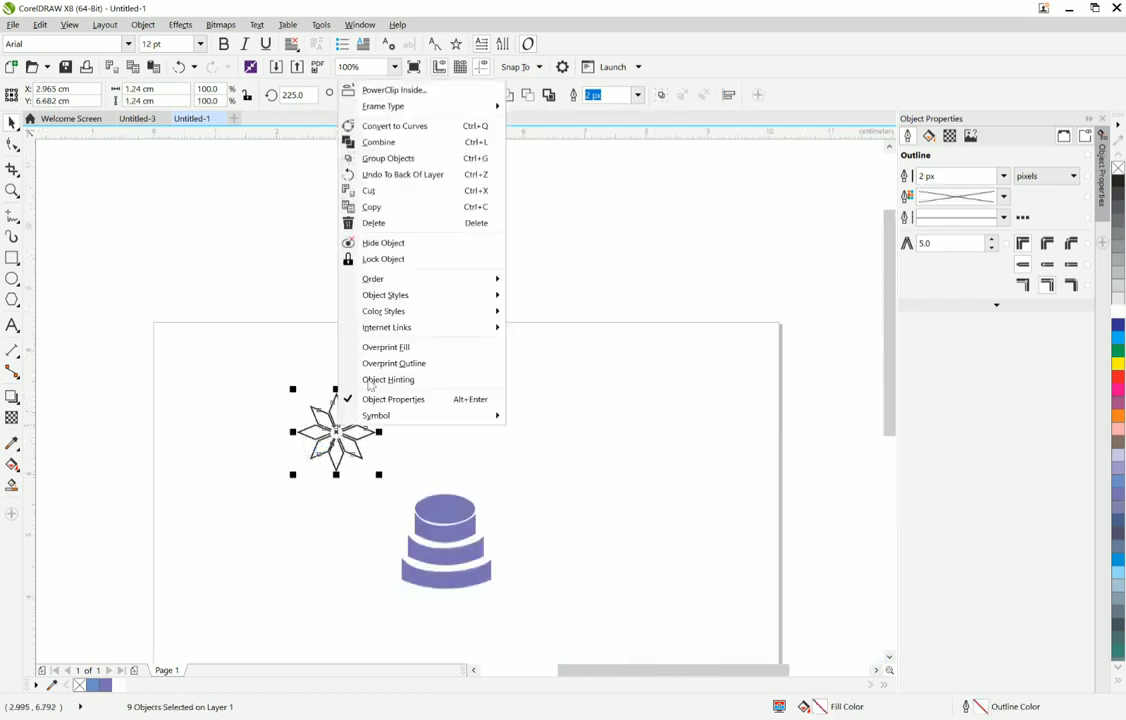
click(405, 162)
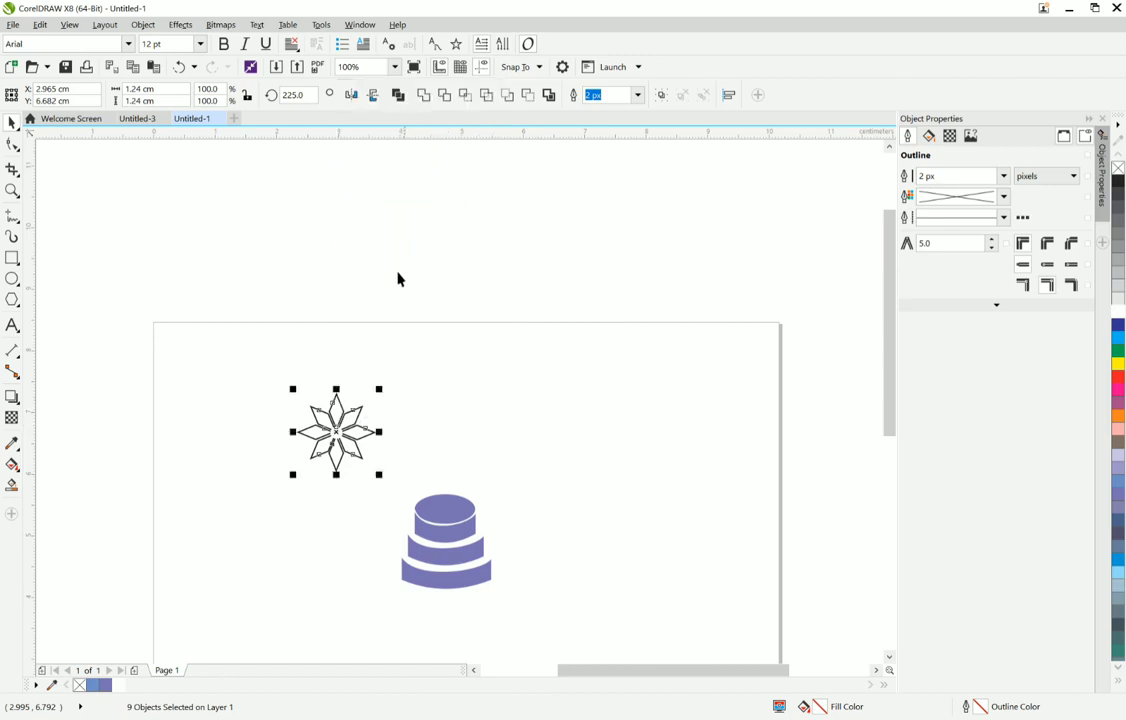
Step: Give the grouped star flower a purple outline (C60 M60 Y0 K0)
drag(257, 363, 397, 486)
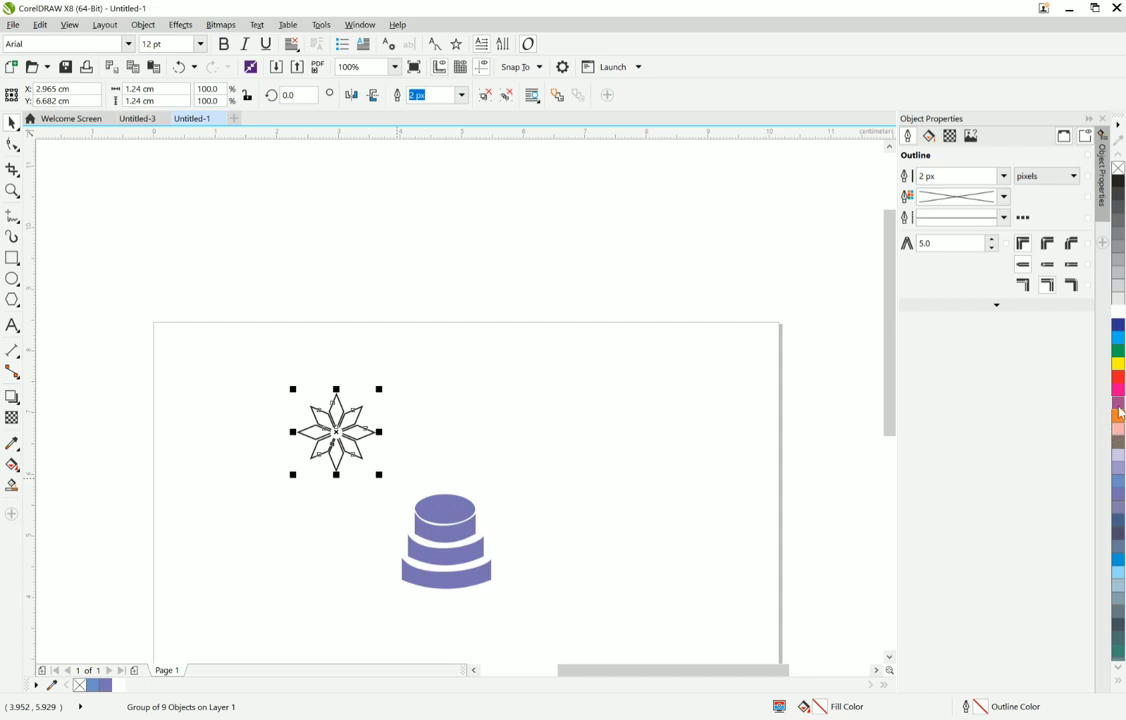
right_click(1118, 500)
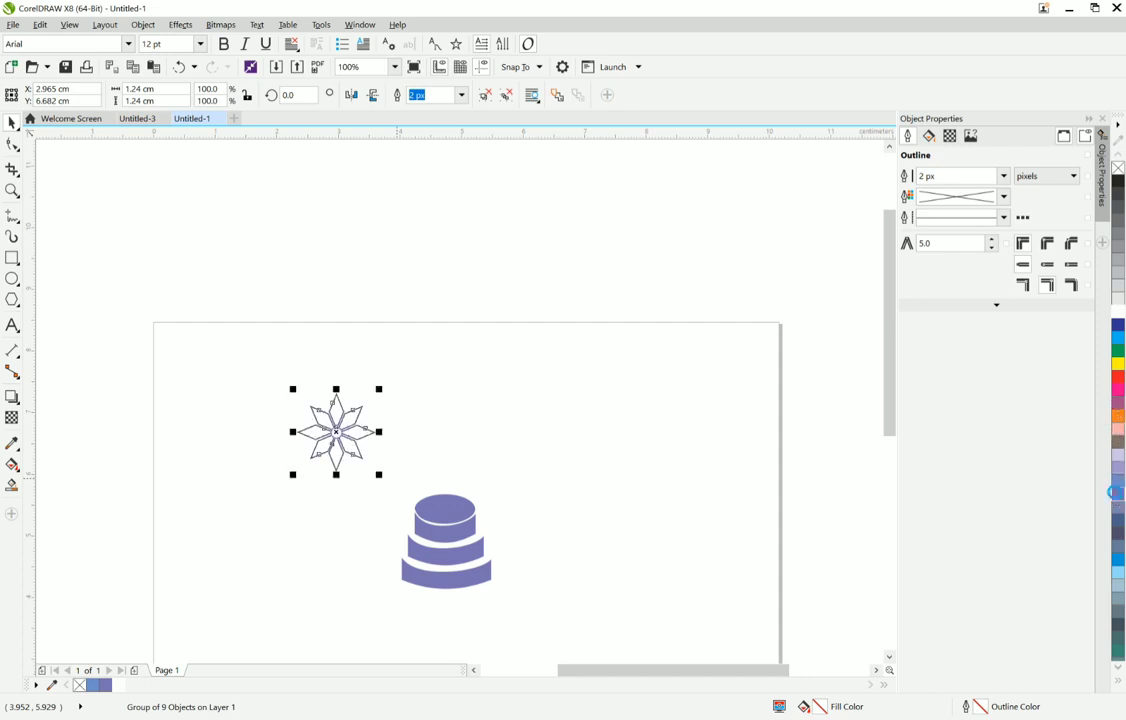
click(355, 450)
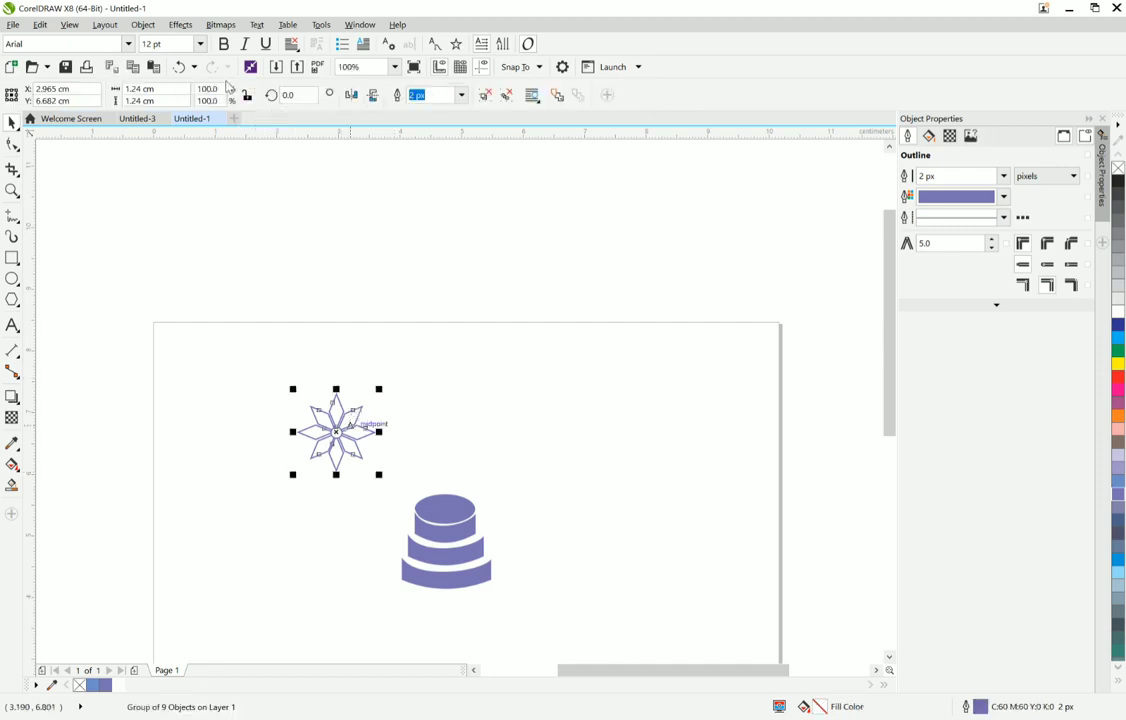
Step: Scale the star flower to 50% in both width and height
drag(223, 88, 183, 92)
text(50)
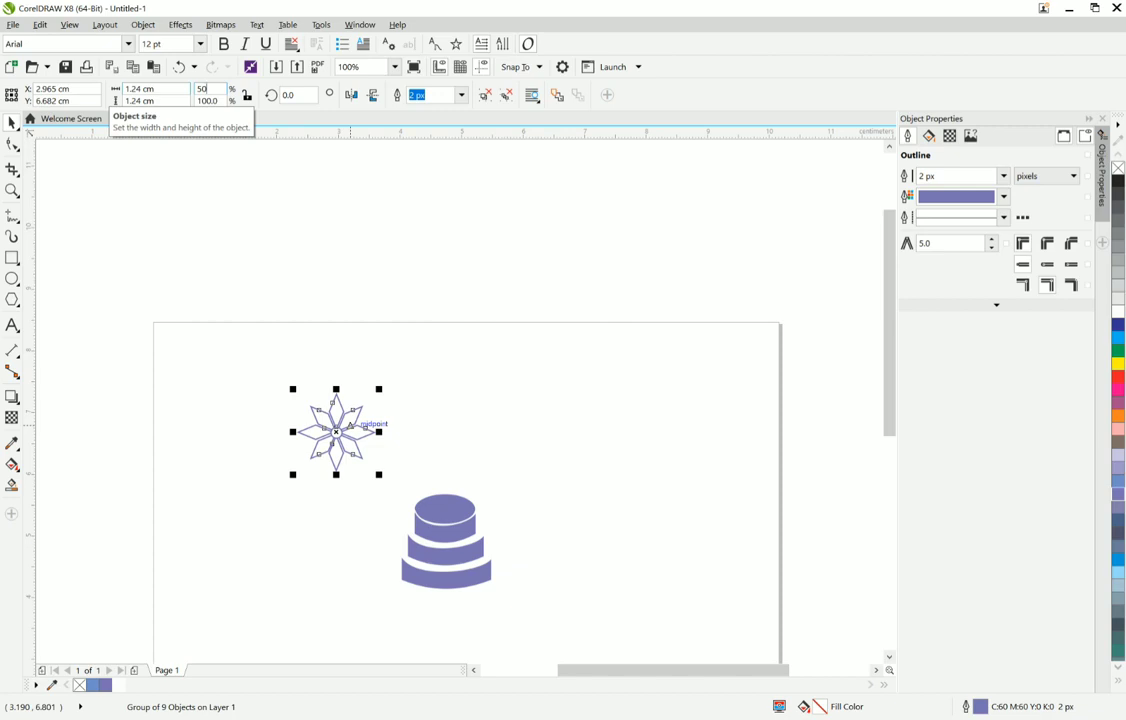
drag(224, 100, 162, 100)
text(50)
key(Return)
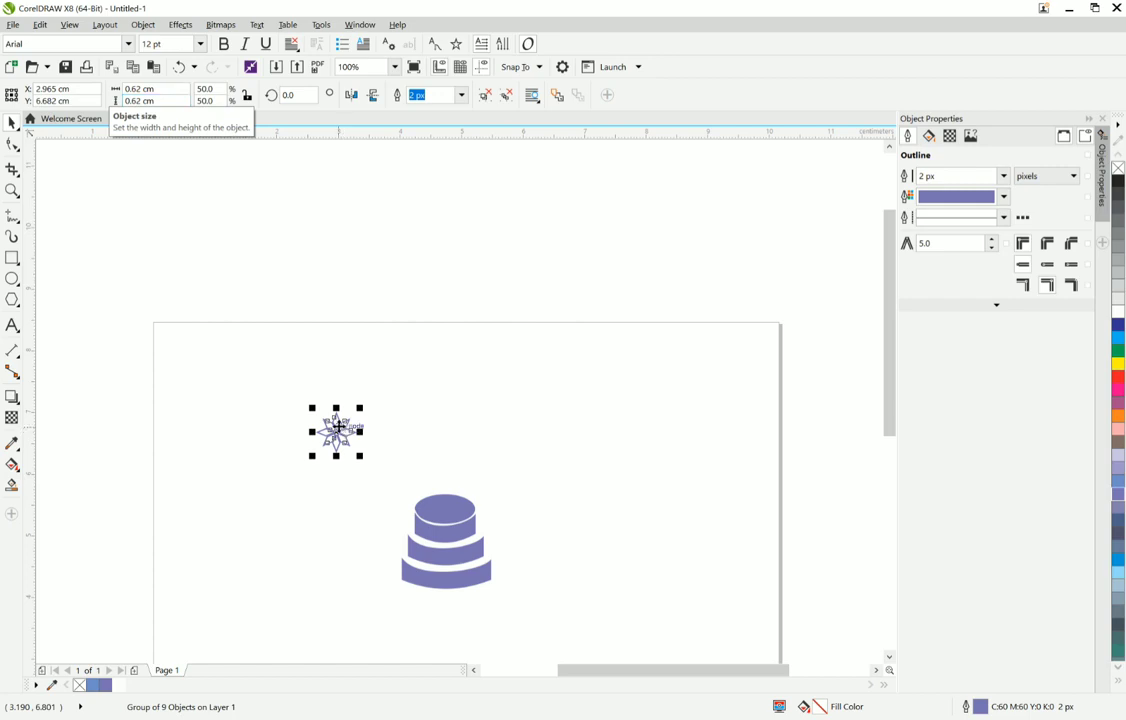
Step: Place the star flower over the left edge of the purple cake's upper tiers and give it a purple fill with a white outline
drag(345, 430, 421, 539)
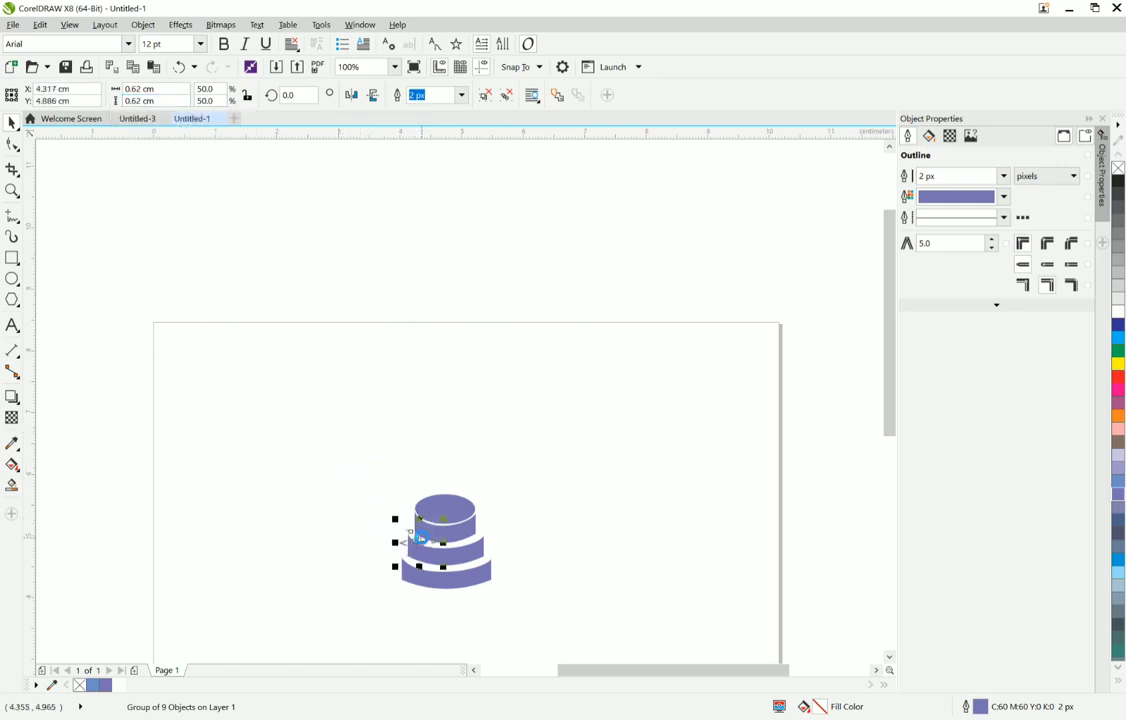
scroll(421, 539, up, 4)
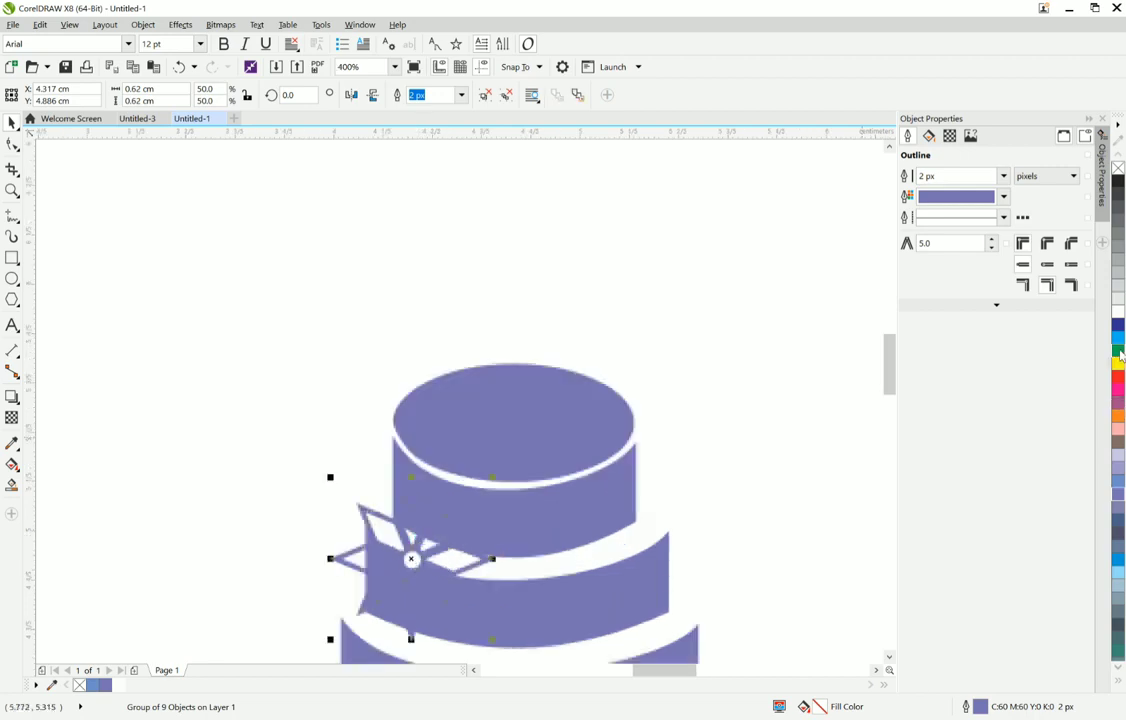
click(1119, 494)
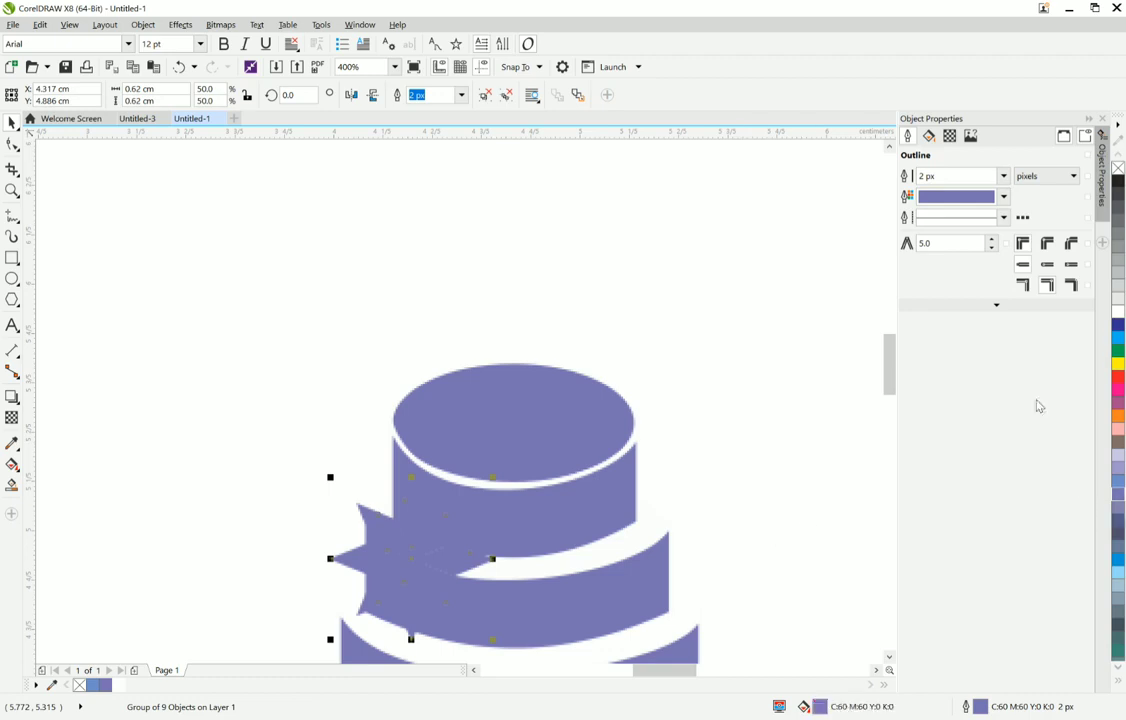
right_click(1118, 311)
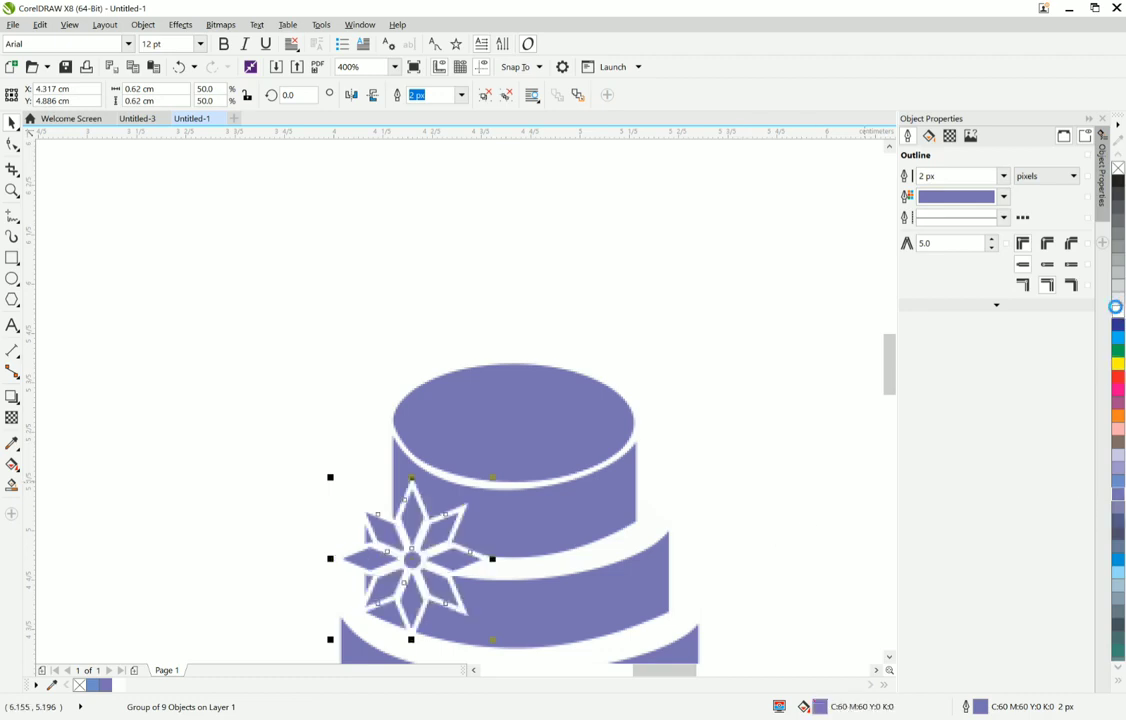
Step: Shift the star flower slightly up and to the left so it overhangs the left edge of the tiers
click(411, 558)
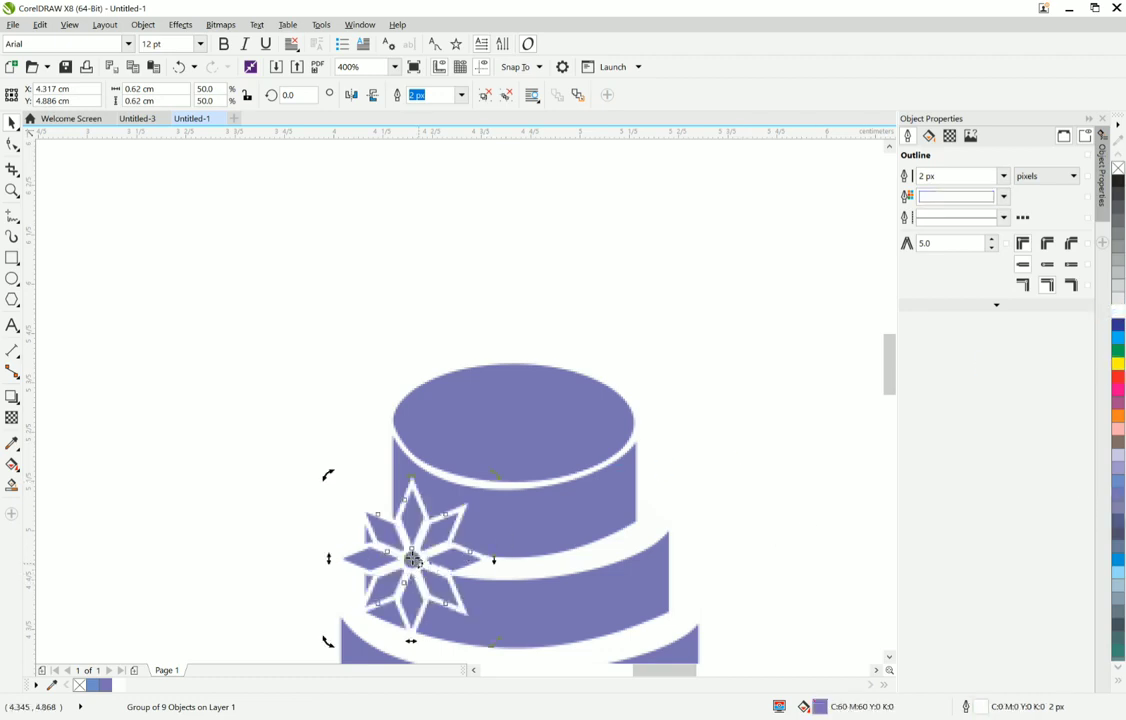
click(412, 558)
drag(414, 557, 399, 544)
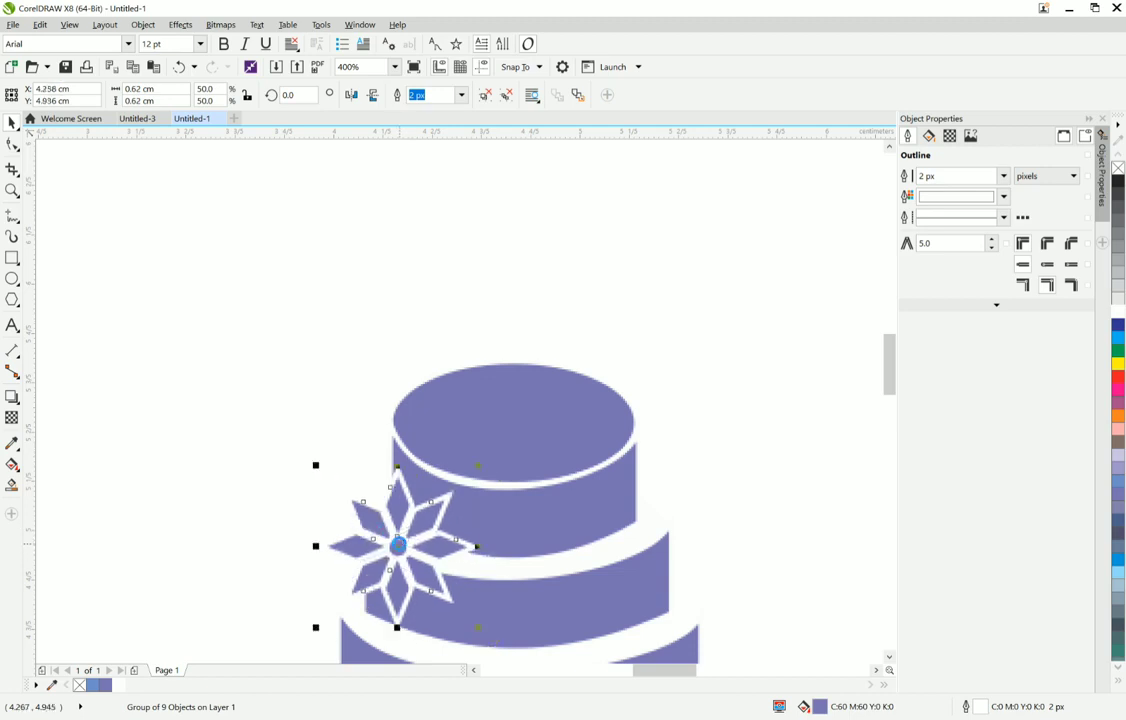
Step: Set the star flower's rotation angle to 45 degrees
scroll(399, 543, down, 1)
scroll(399, 543, down, 1)
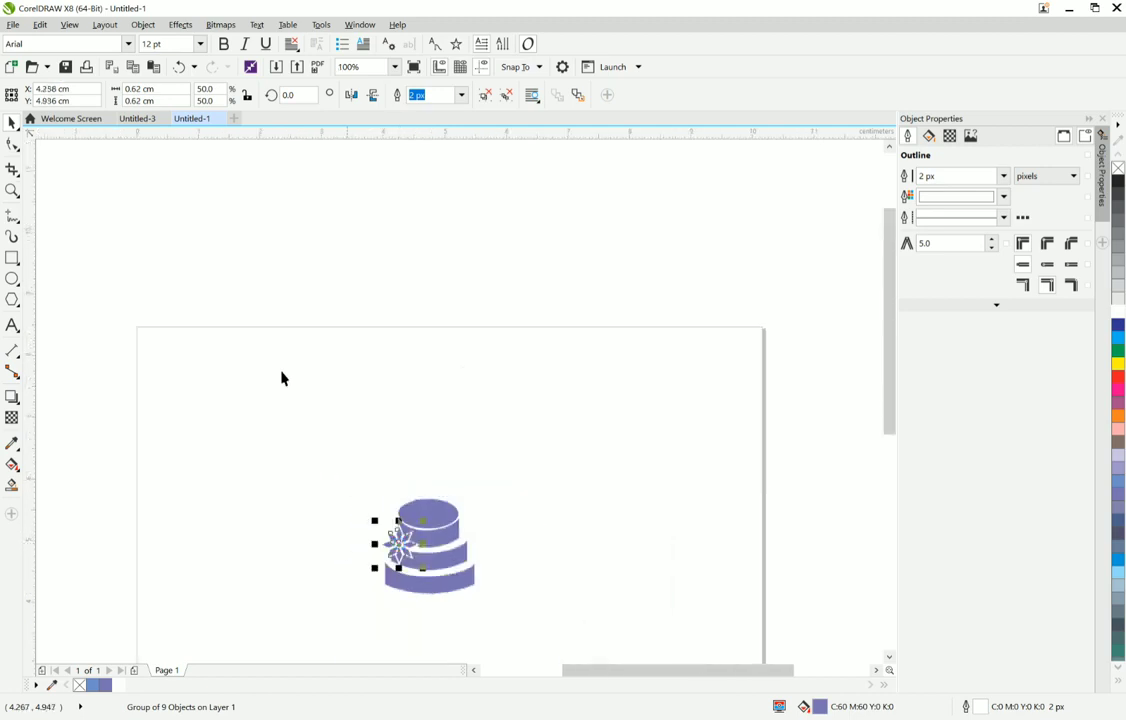
drag(299, 100, 274, 102)
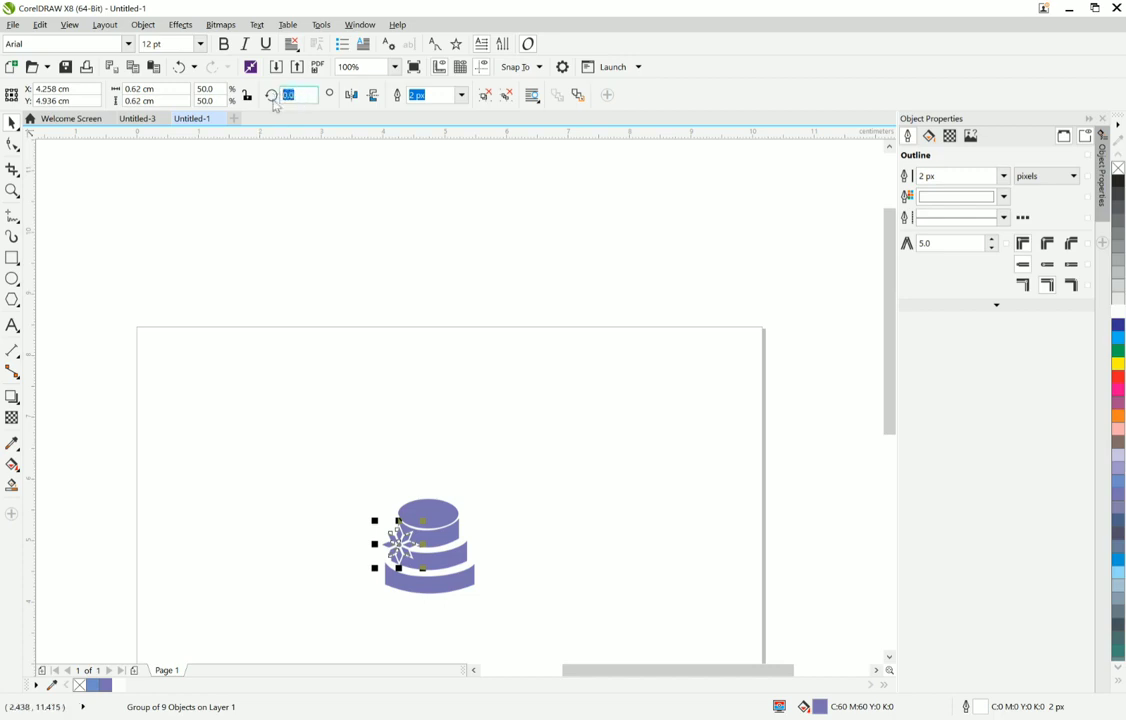
text(45)
key(Return)
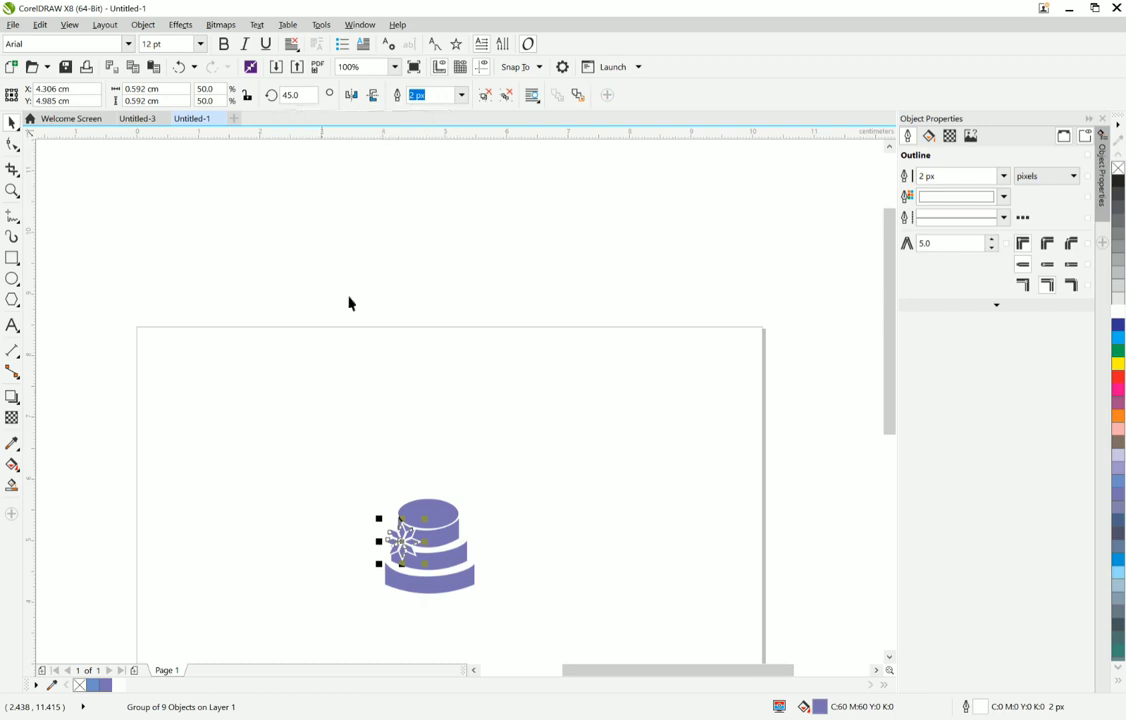
Step: Rotate the star flower to about 18.7 degrees and center it on the left edge where the top and middle tiers meet
scroll(397, 573, up, 2)
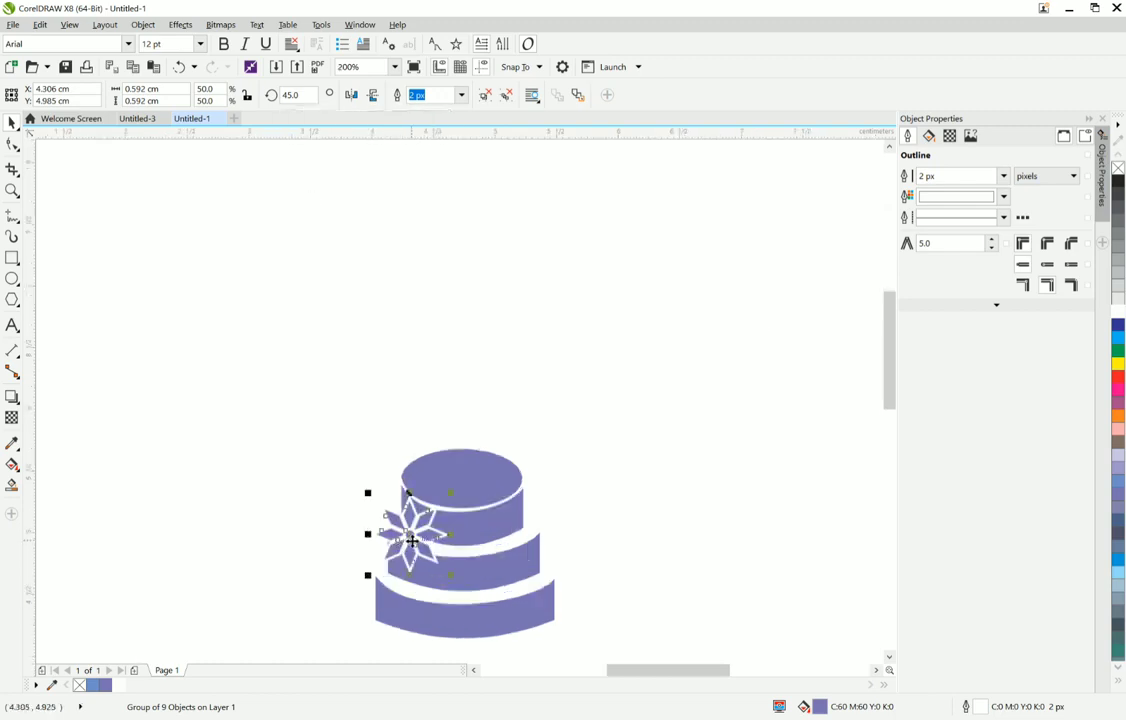
drag(411, 534, 398, 540)
click(419, 562)
drag(440, 583, 409, 592)
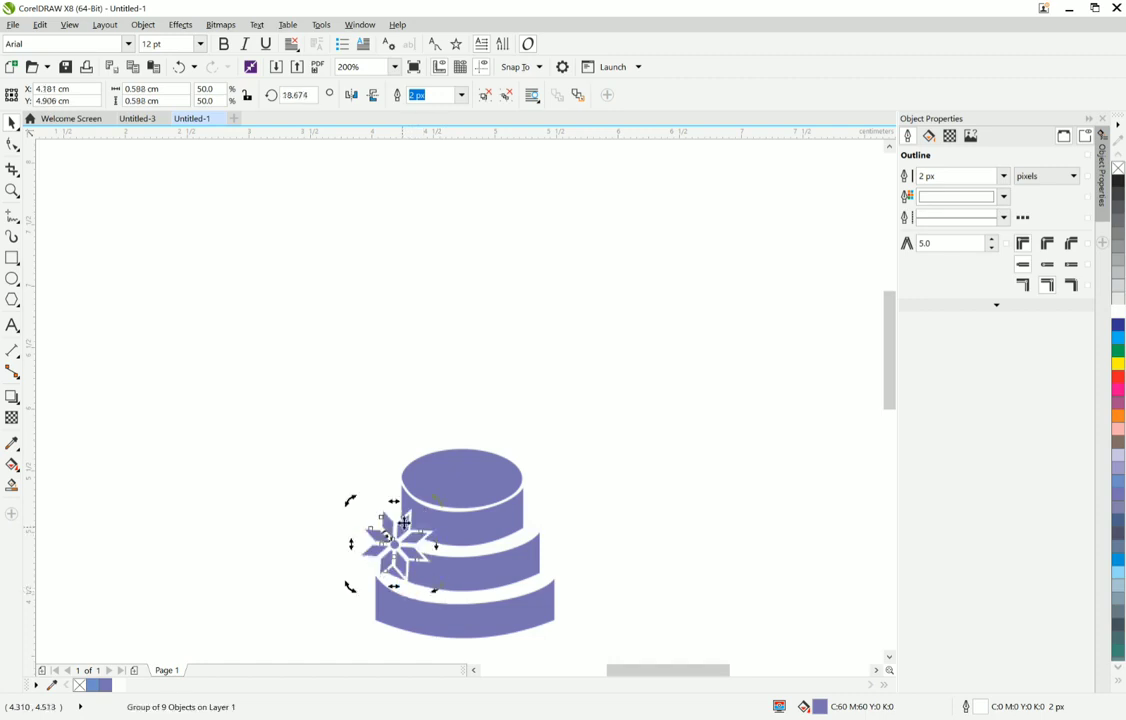
drag(404, 529, 402, 537)
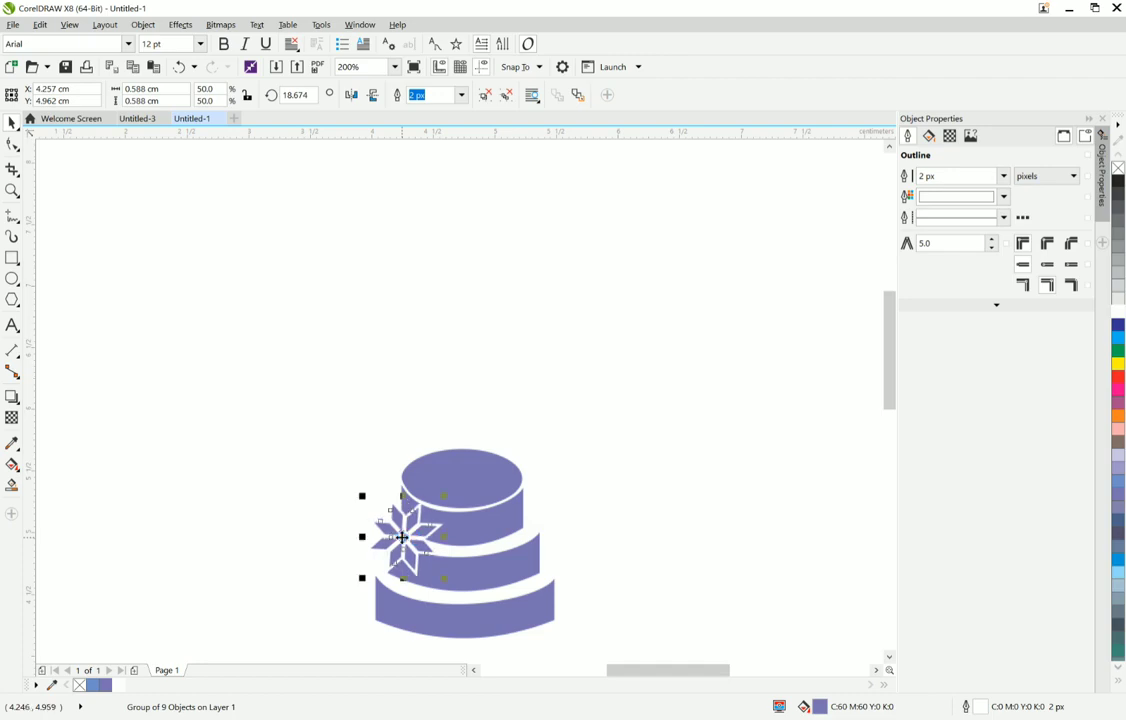
Step: Duplicate the star flower onto the right edge of the lower tiers, and shrink the left flower to about 41% scale
drag(416, 541, 537, 584)
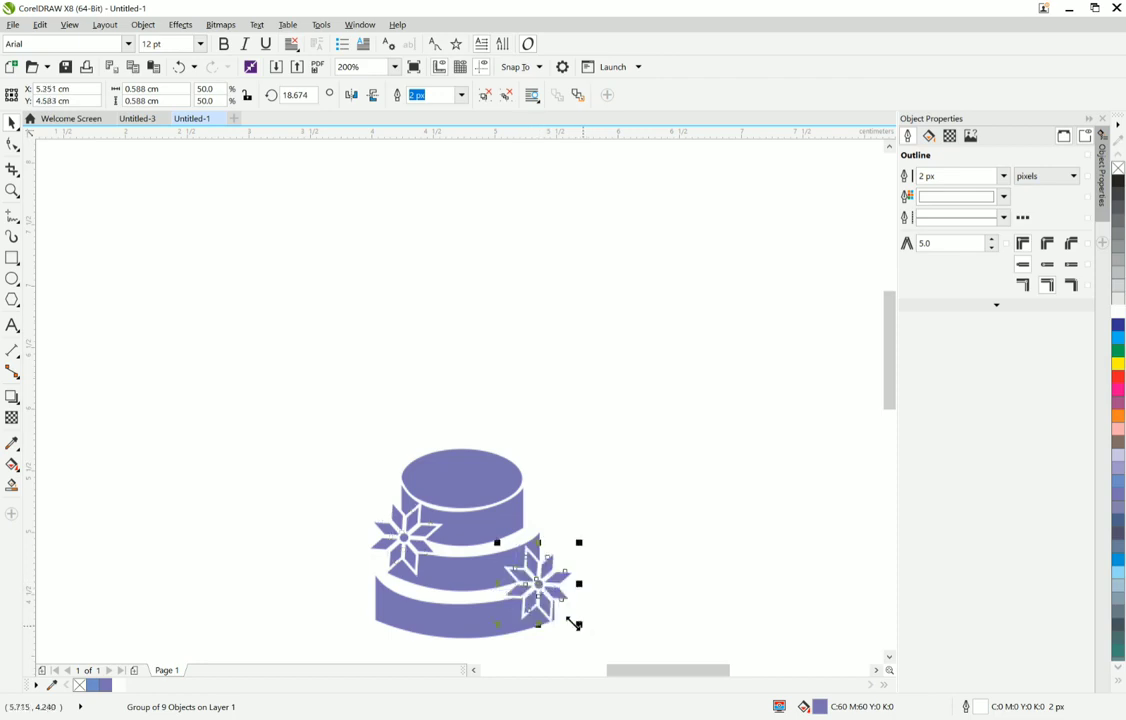
click(409, 545)
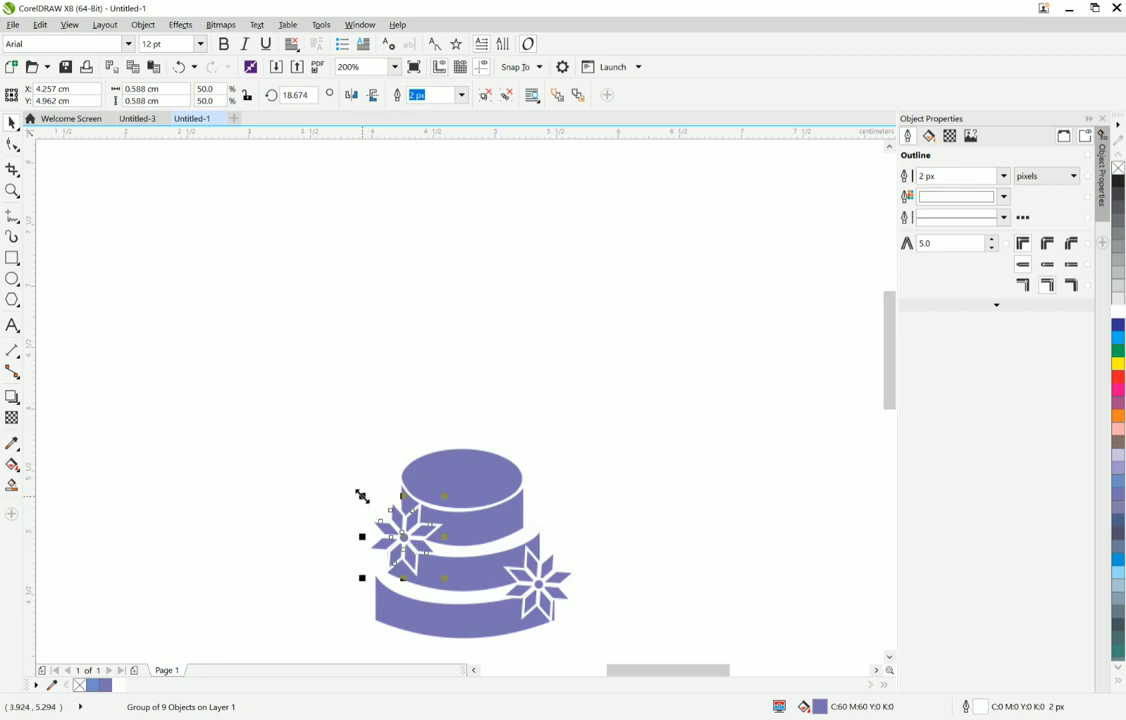
drag(363, 496, 401, 541)
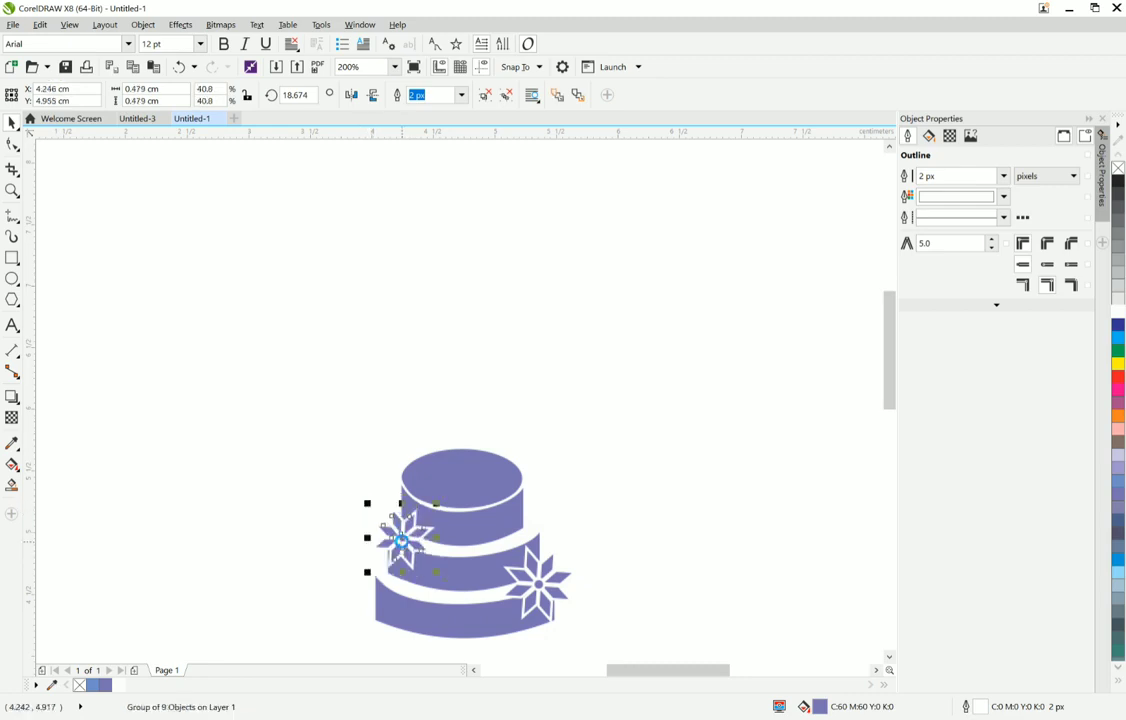
click(608, 574)
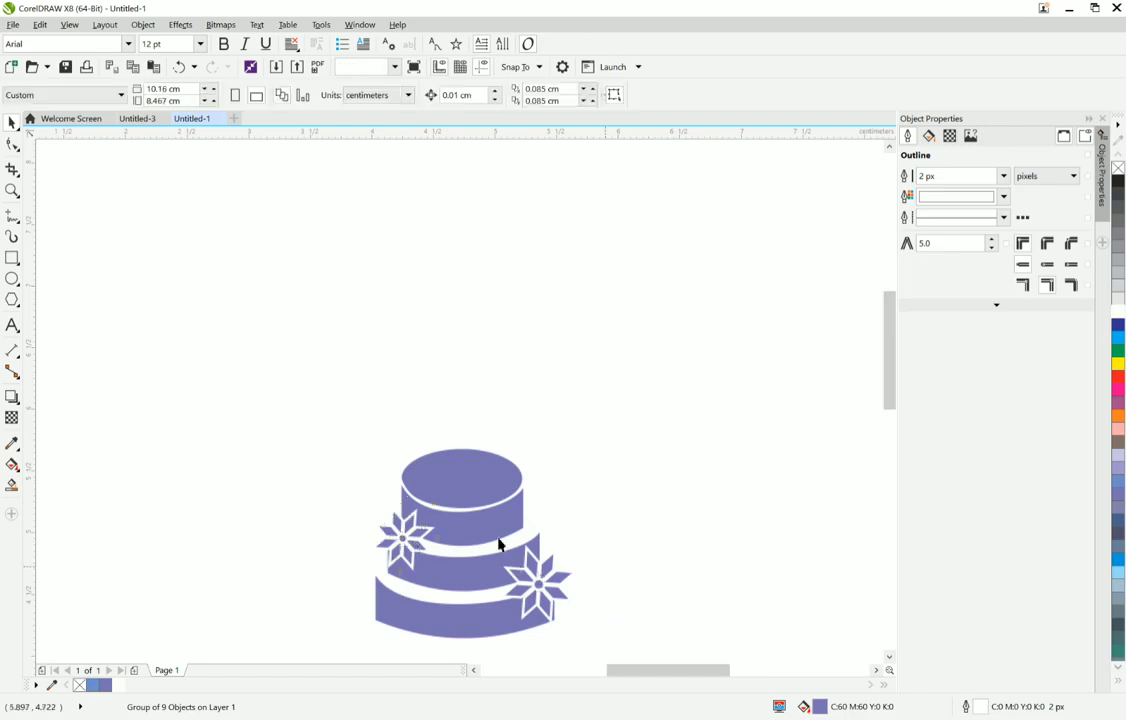
Step: Move the right star flower slightly up and to the left so it overlaps the right ends of the middle and bottom tiers
click(542, 597)
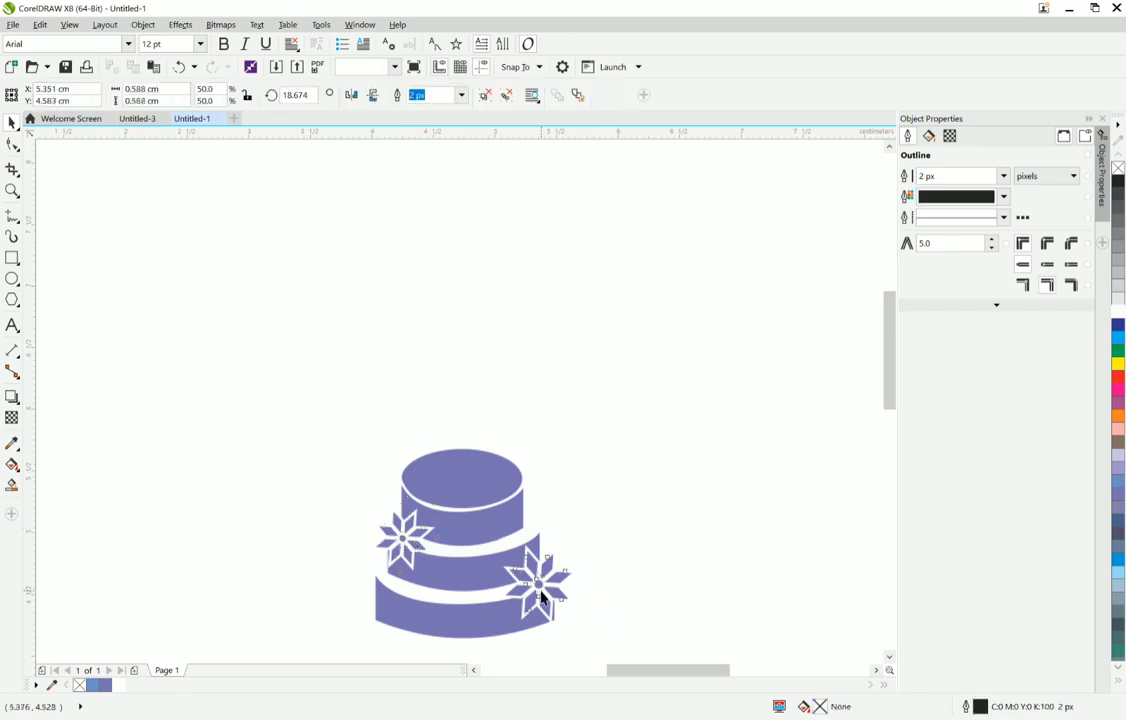
scroll(542, 597, up, 5)
drag(530, 578, 503, 542)
scroll(509, 556, down, 2)
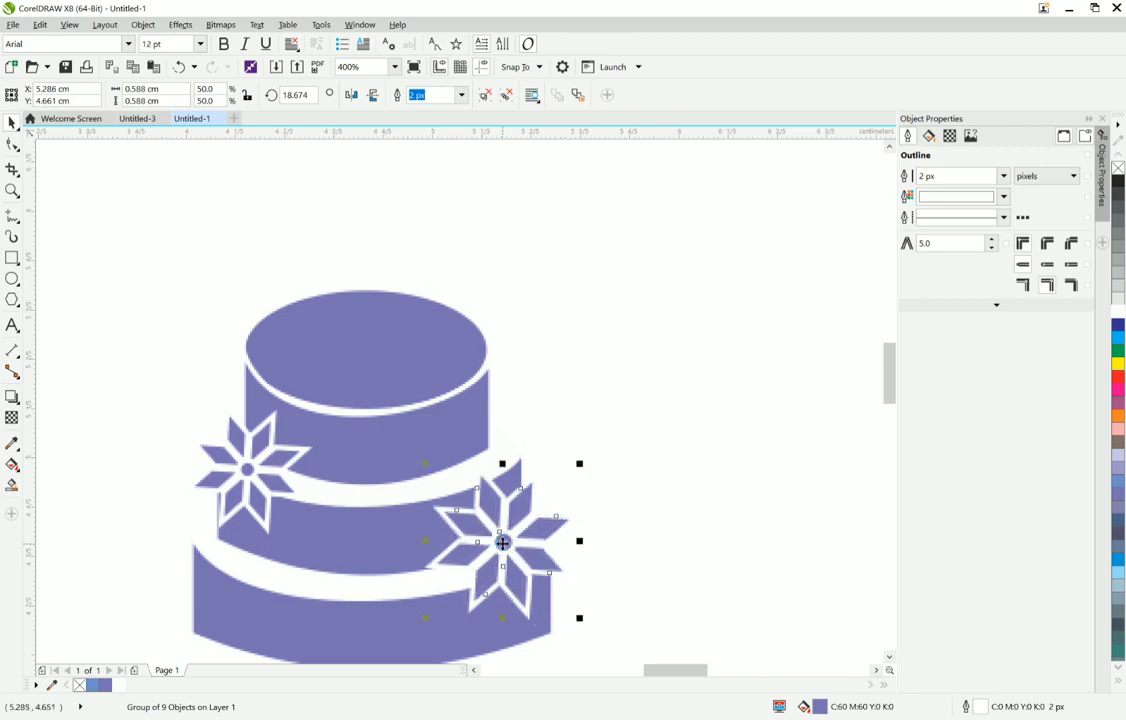
click(608, 573)
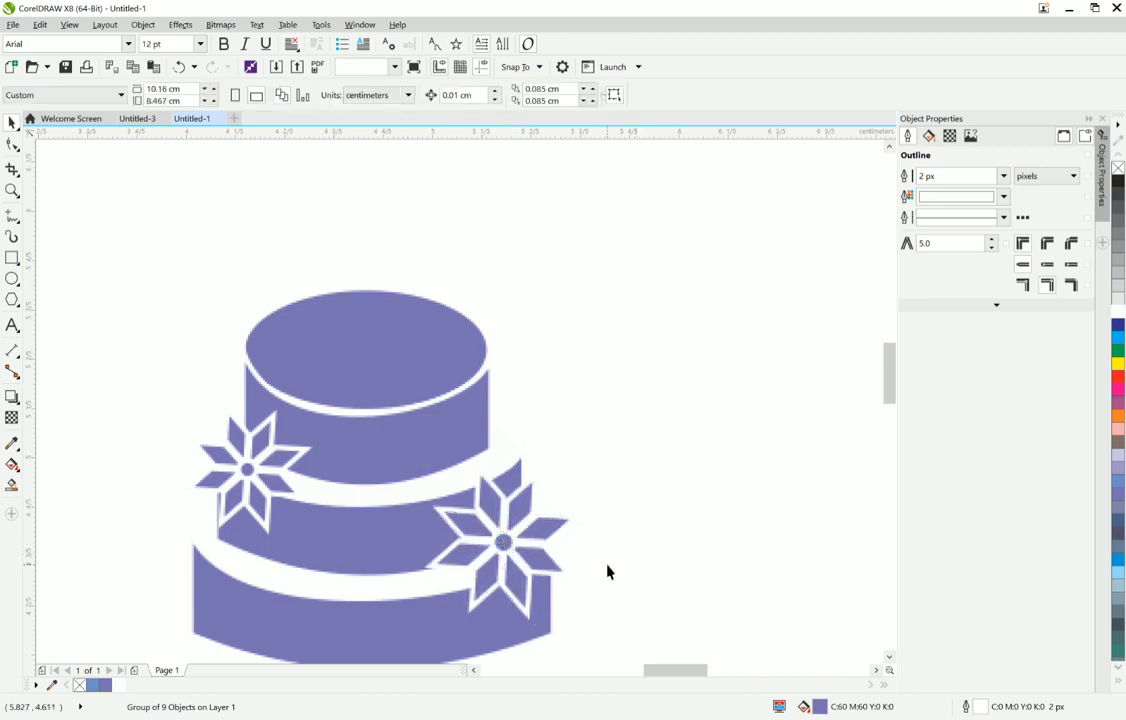
Step: Shorten the side of the top tier from above to about 84% of its height, keeping its lower edge in place
scroll(608, 573, down, 2)
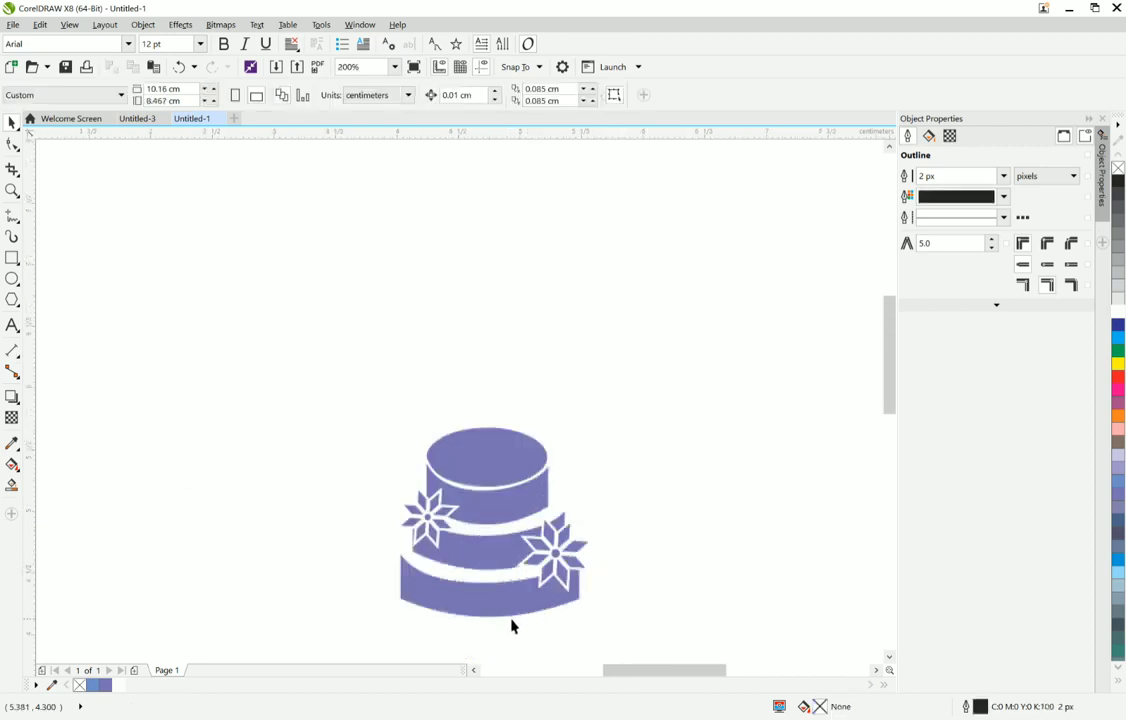
scroll(513, 627, down, 1)
scroll(512, 616, up, 2)
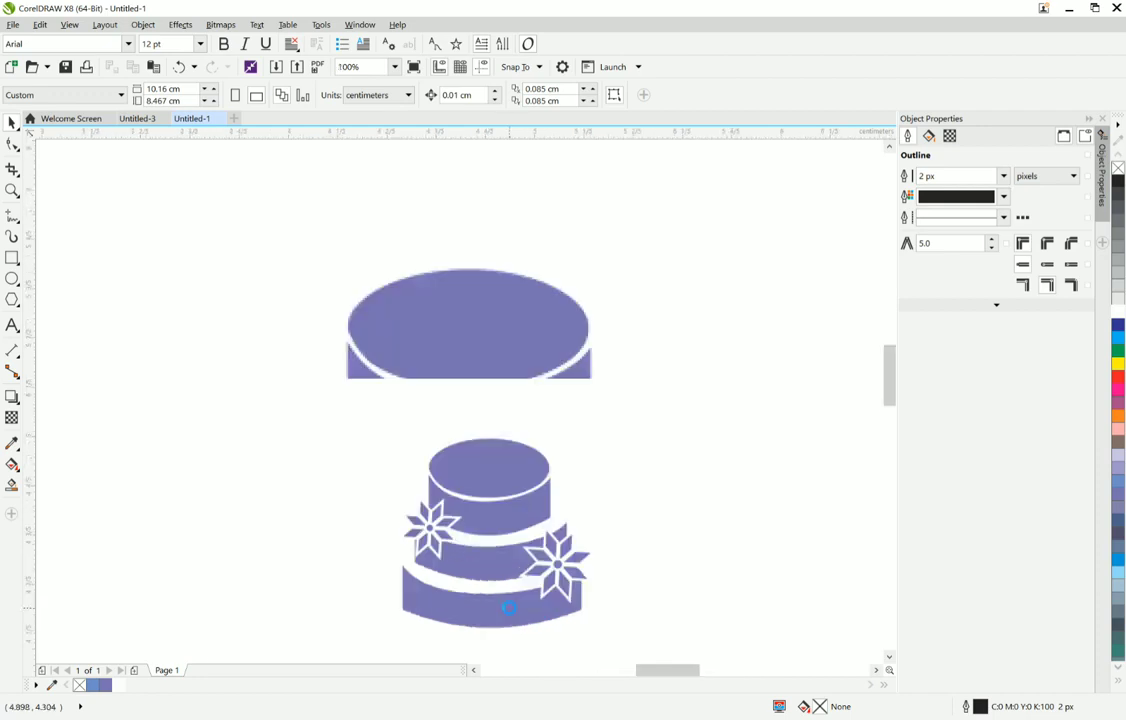
click(515, 416)
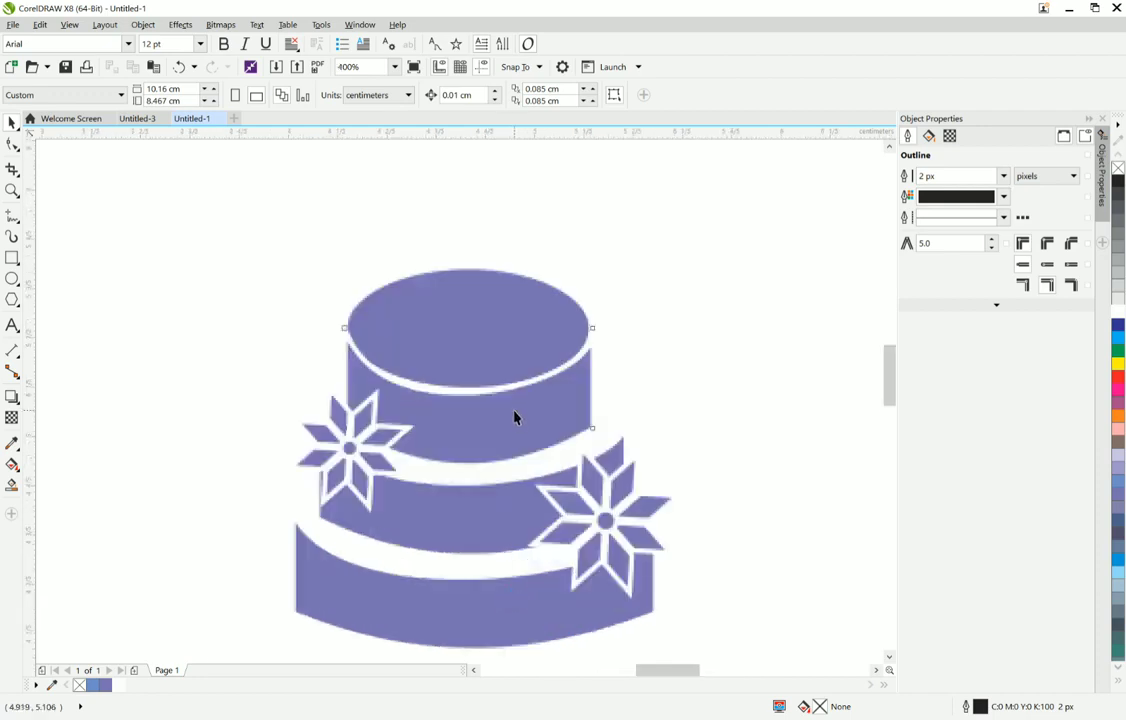
click(490, 352)
drag(472, 323, 472, 344)
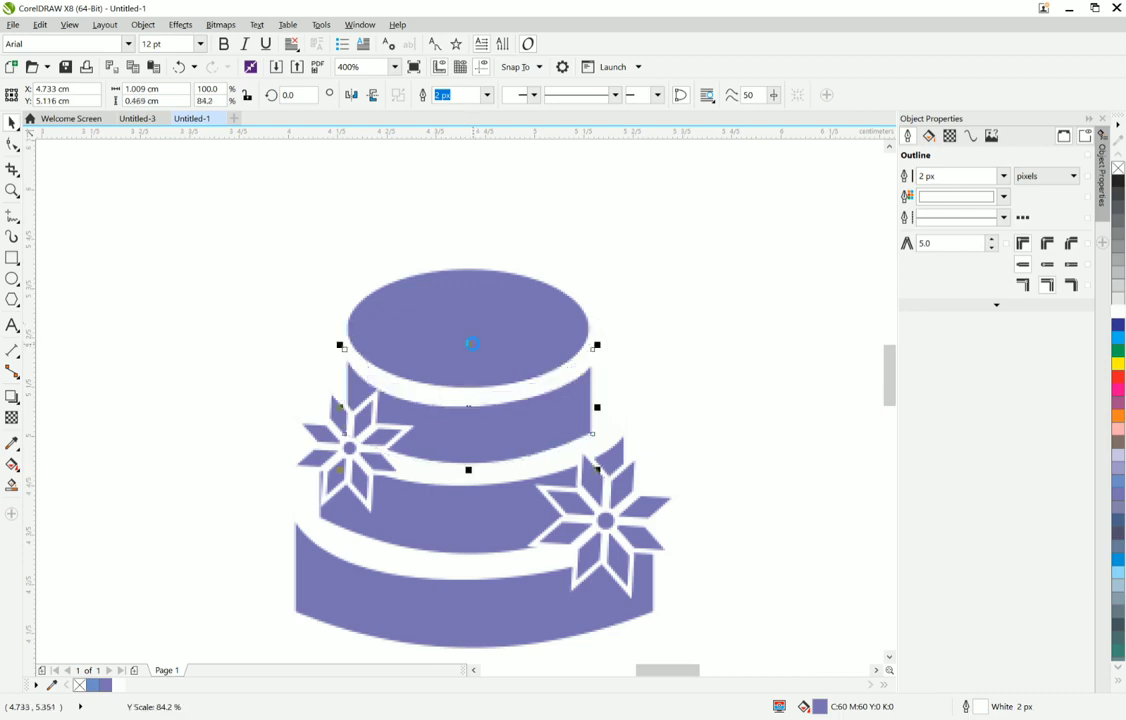
Step: Move the top ellipse down onto the shortened top tier, leaving only a thin white gap between them
click(477, 329)
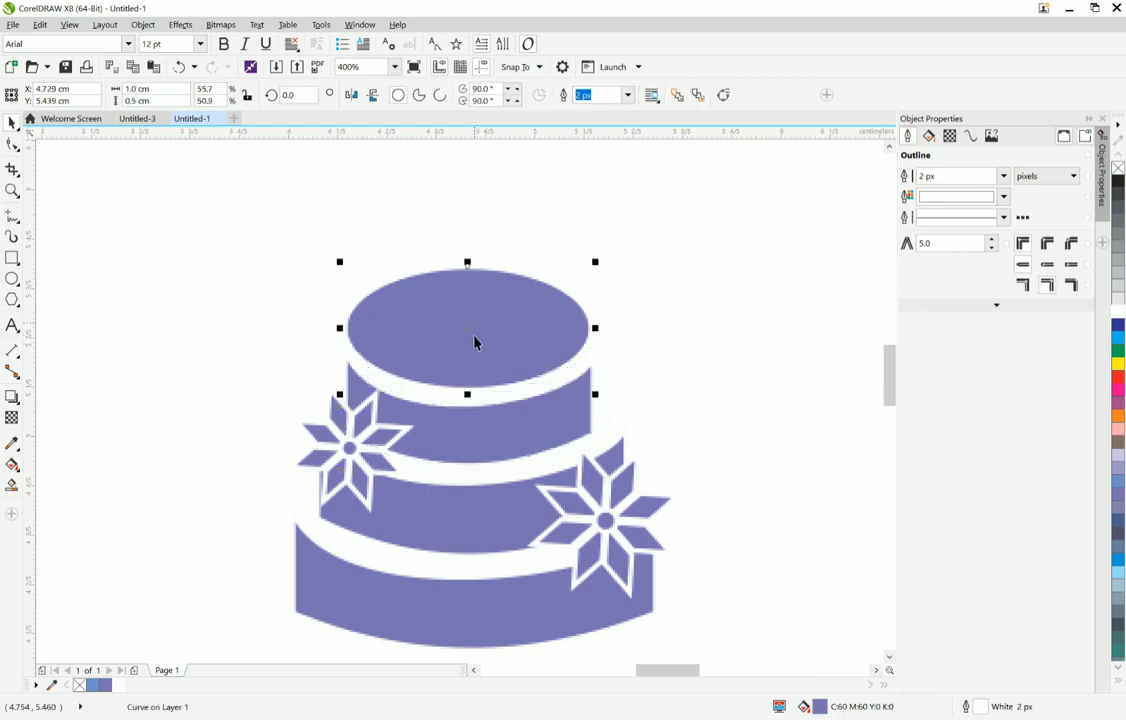
double_click(477, 343)
drag(476, 339, 476, 339)
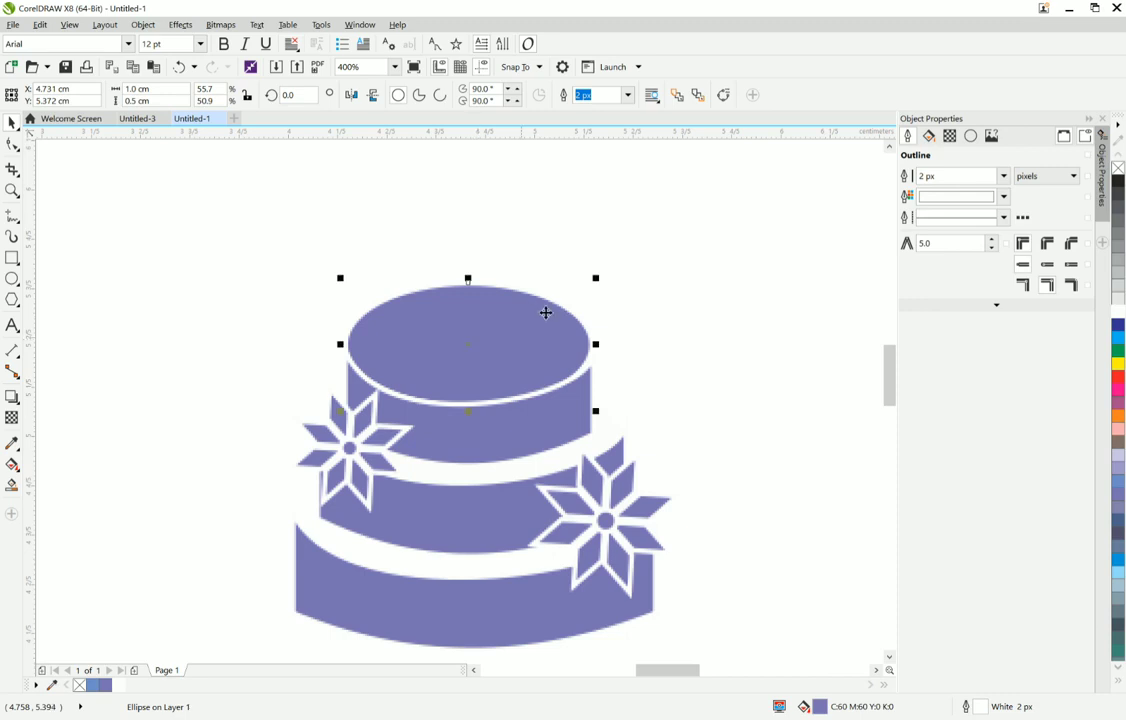
click(616, 309)
scroll(618, 350, down, 1)
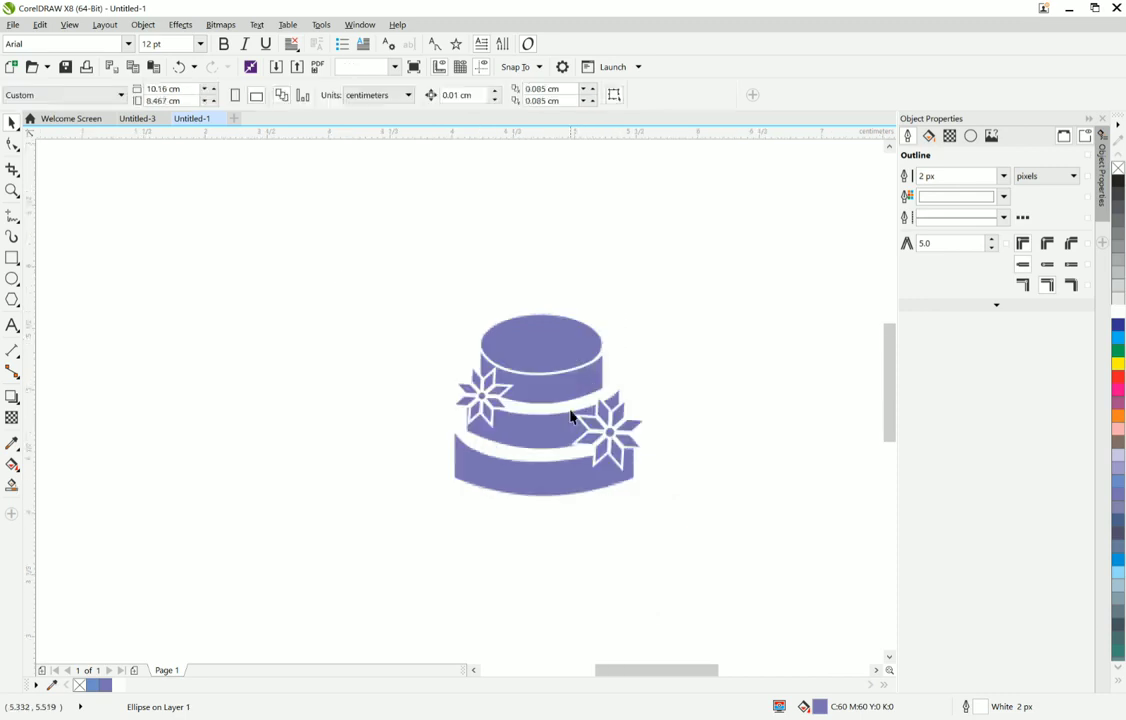
click(536, 457)
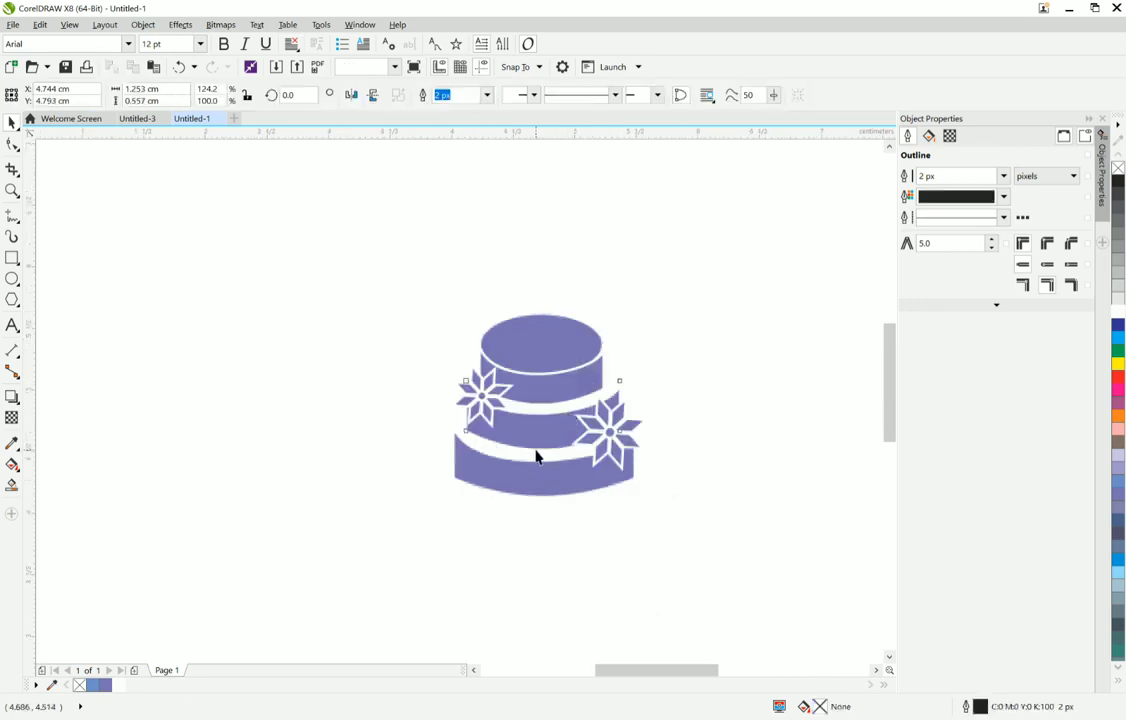
key(Escape)
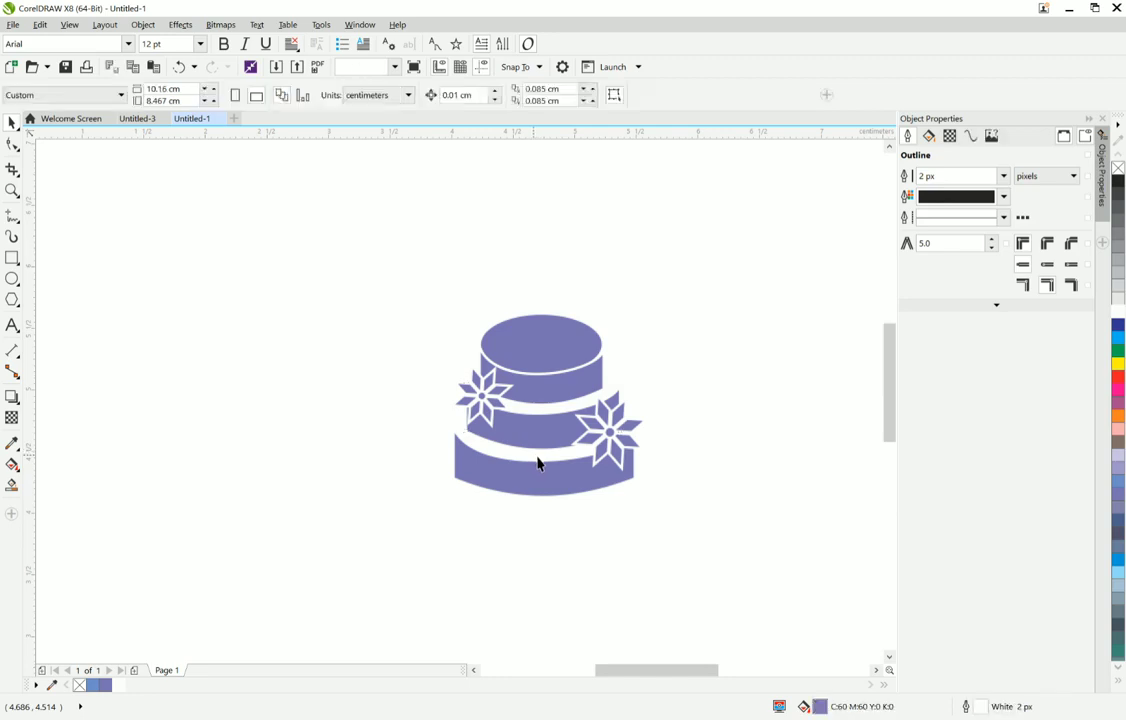
click(552, 411)
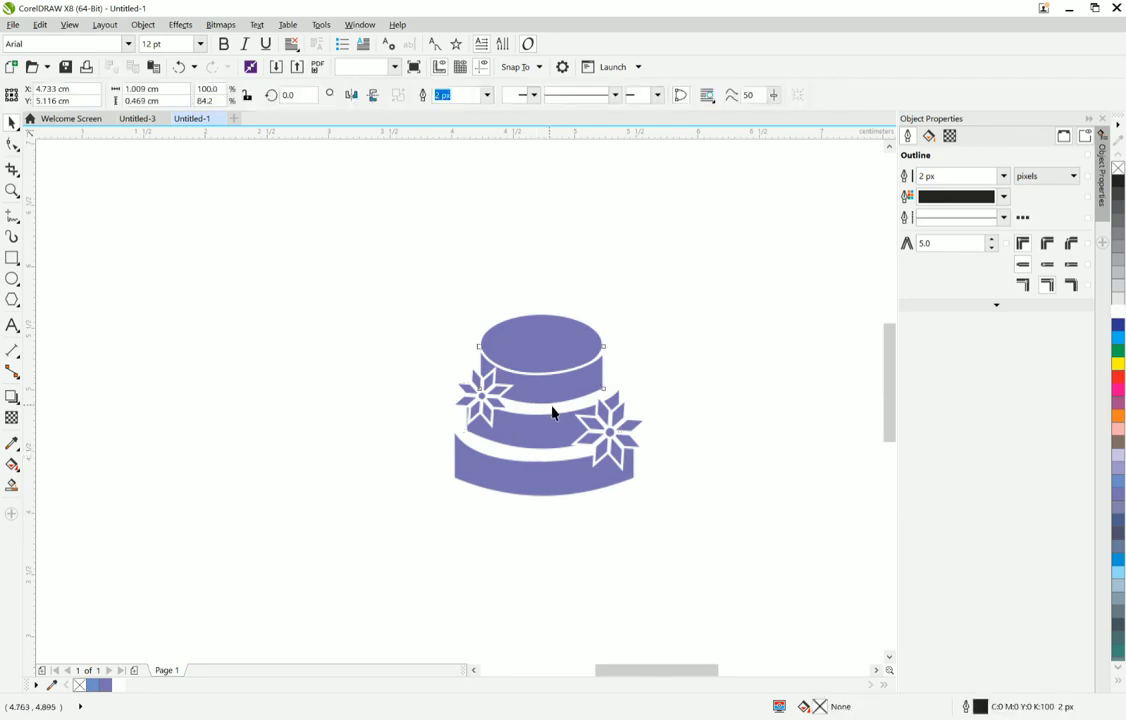
click(560, 413)
key(Escape)
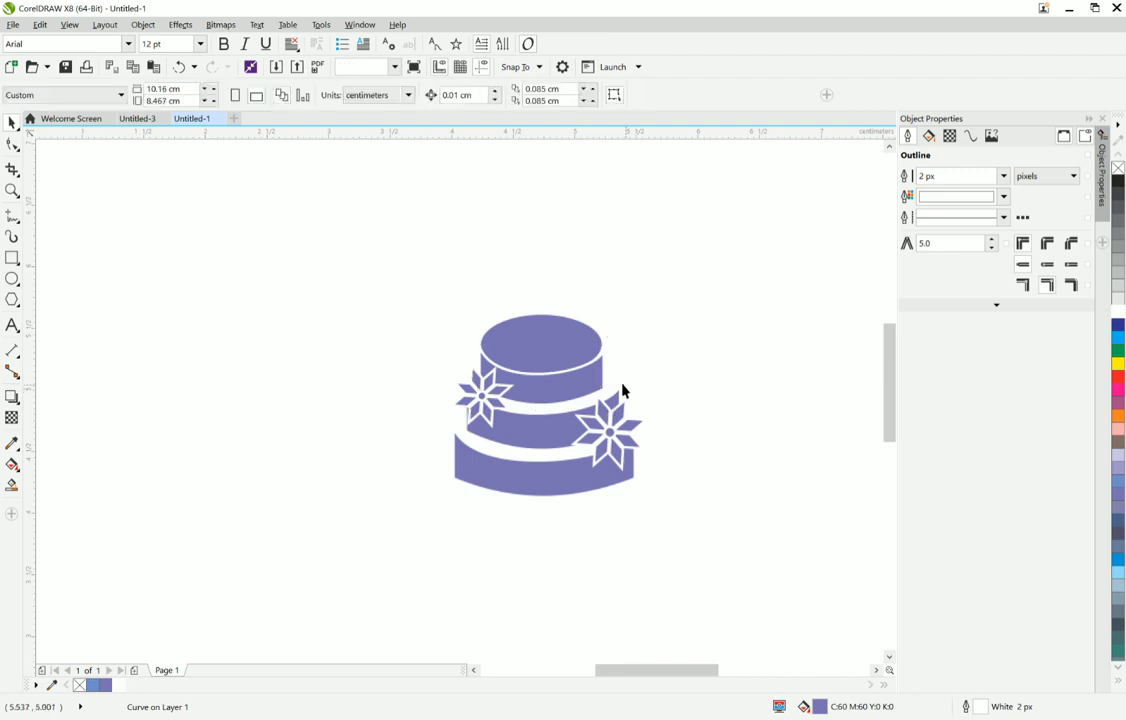
Step: Try to bring the side of the middle tier in front of both star flowers
click(612, 392)
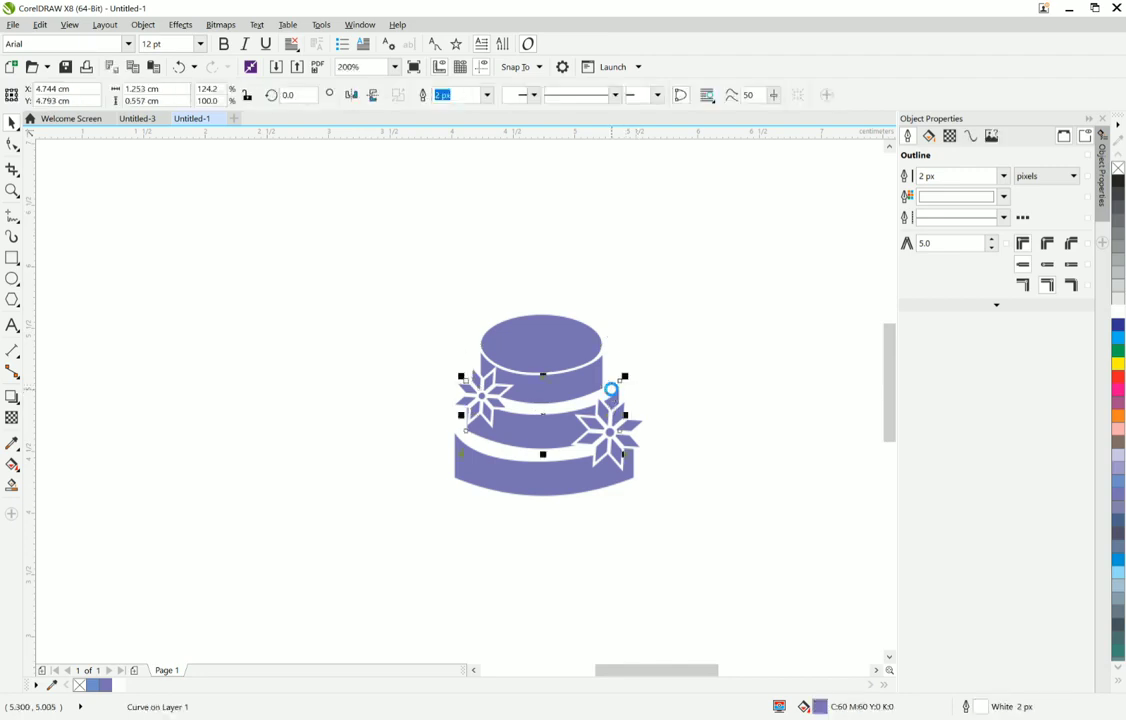
key(shift+Page_Up)
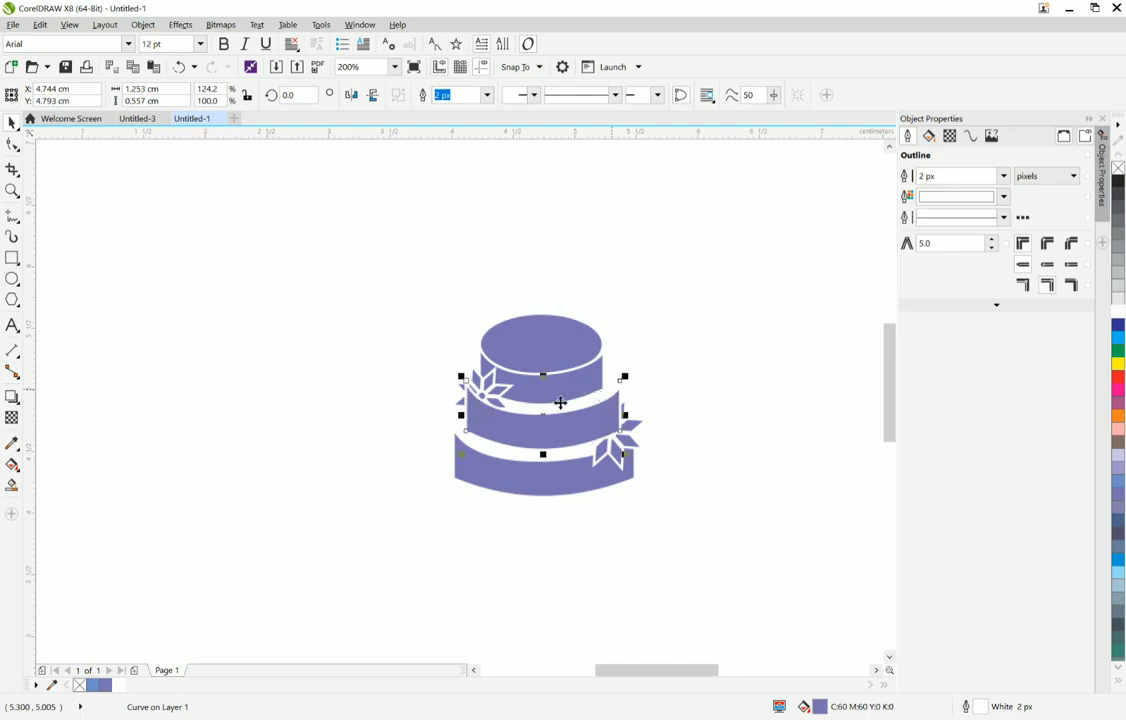
key(ctrl+z)
key(Escape)
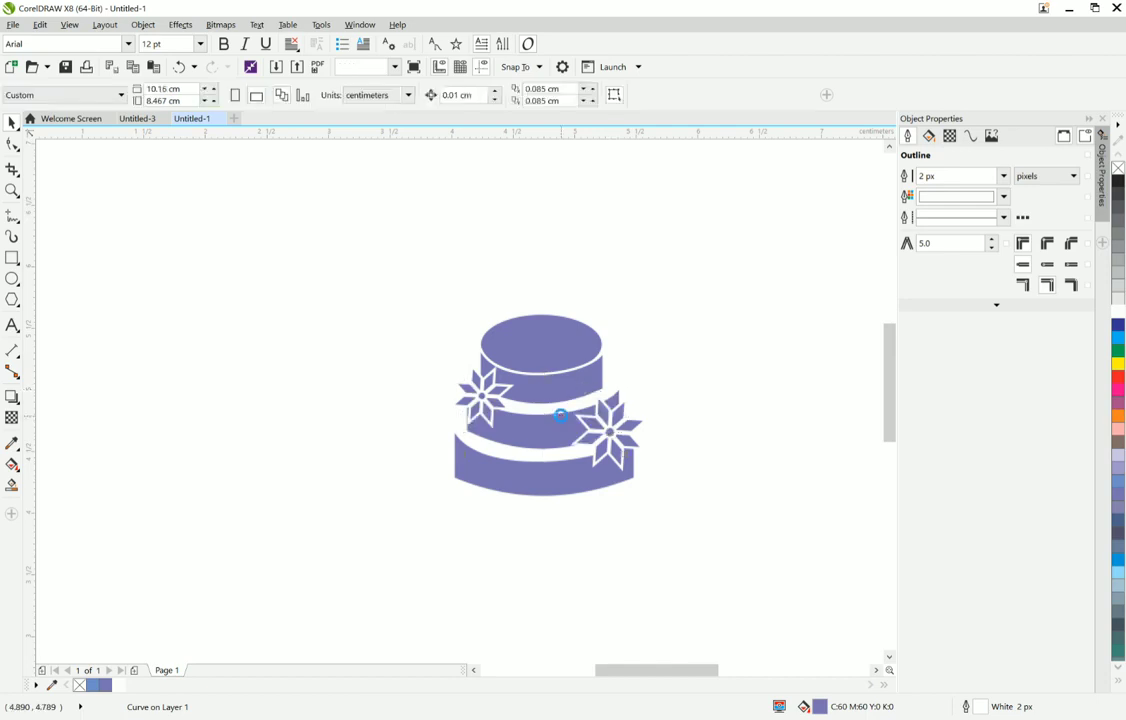
Step: Duplicate the top ellipse down onto the bottom tier and widen the copy to about 1.753 cm
click(552, 355)
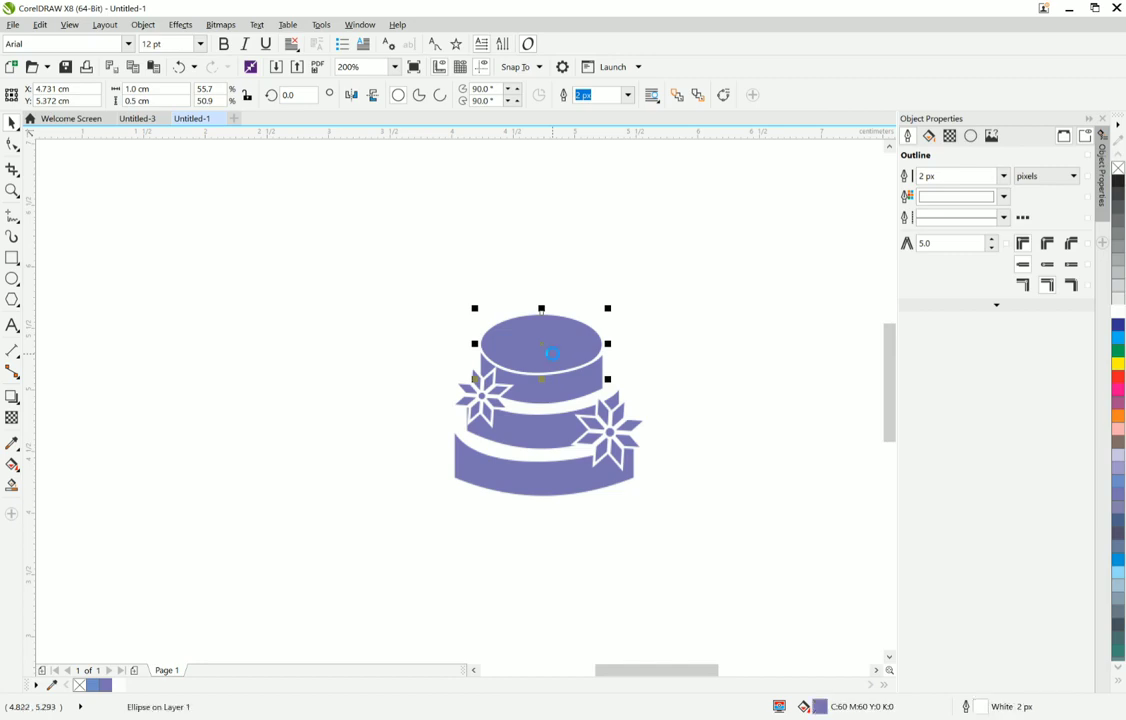
drag(543, 347, 652, 490)
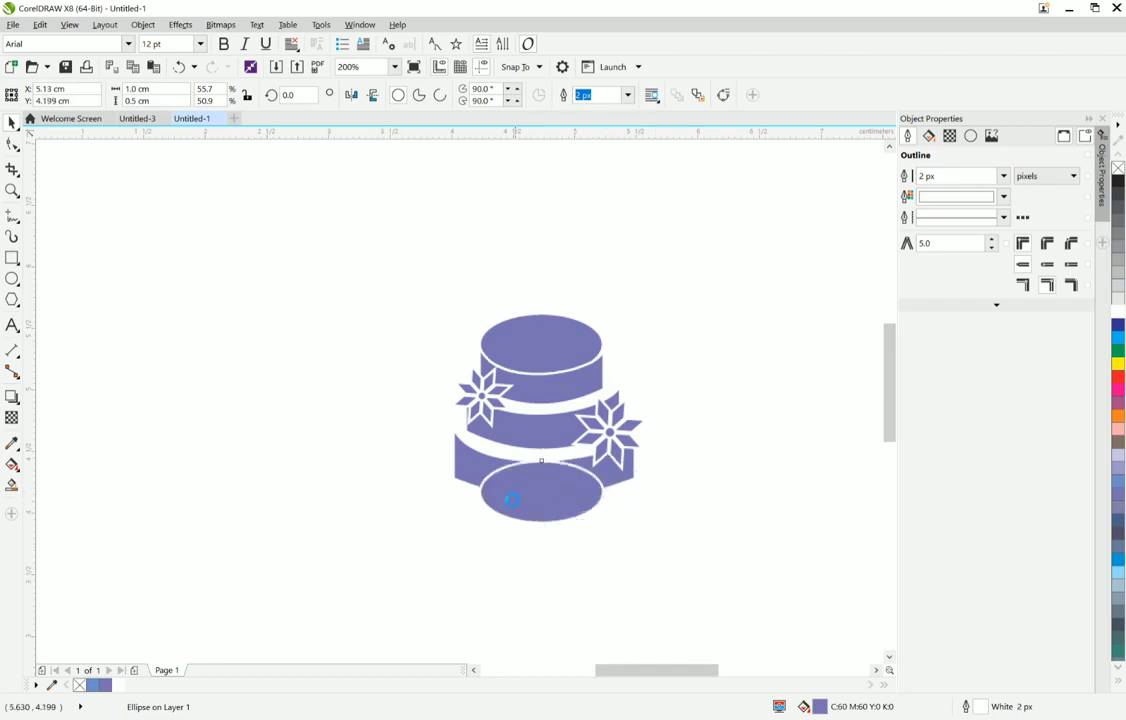
drag(525, 489, 431, 492)
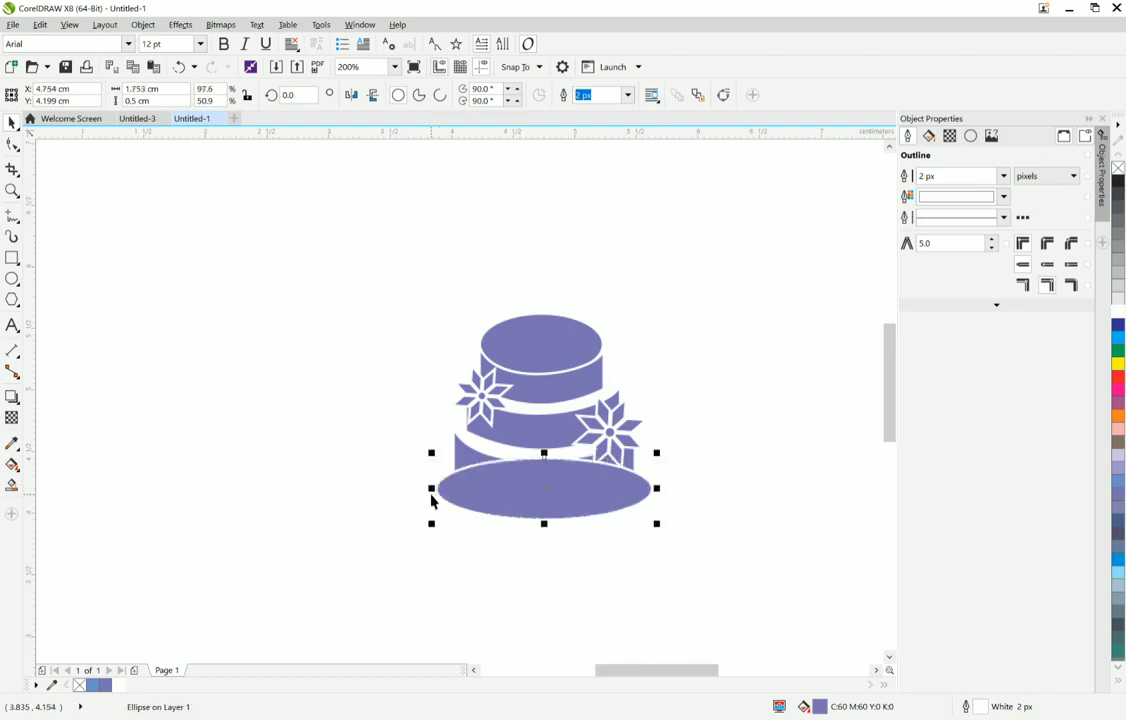
Step: Raise the wide ellipse slightly and send it behind the bottom tier as a cake plate
key(Up)
key(Up)
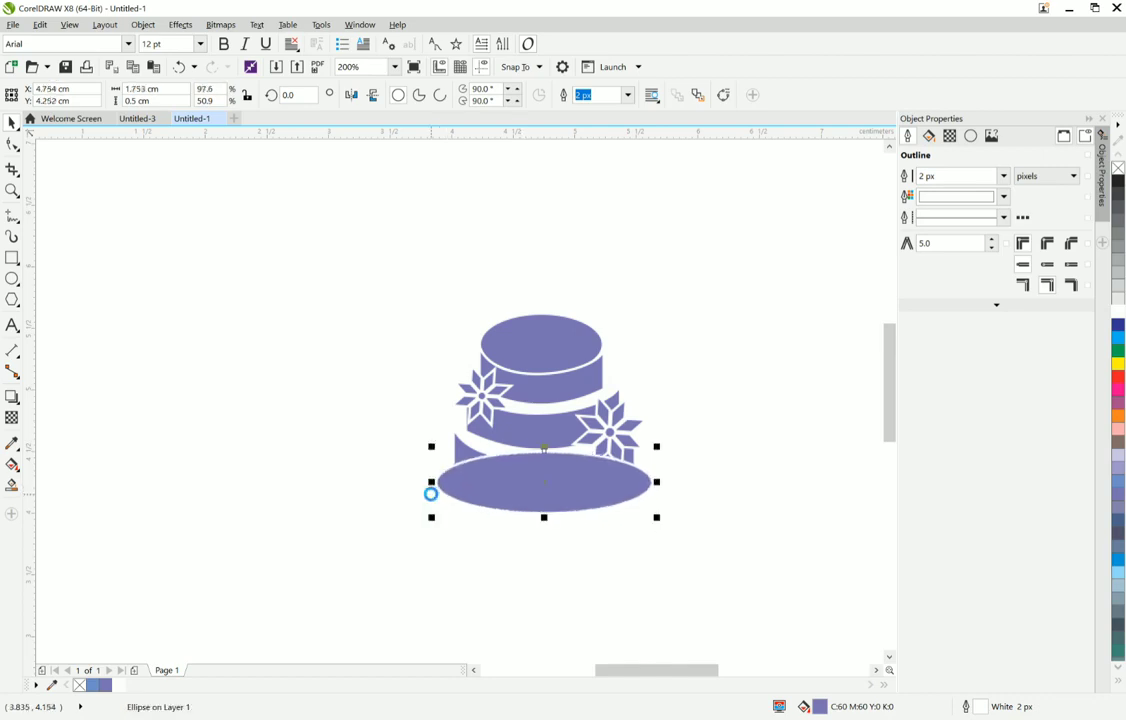
drag(433, 501, 432, 493)
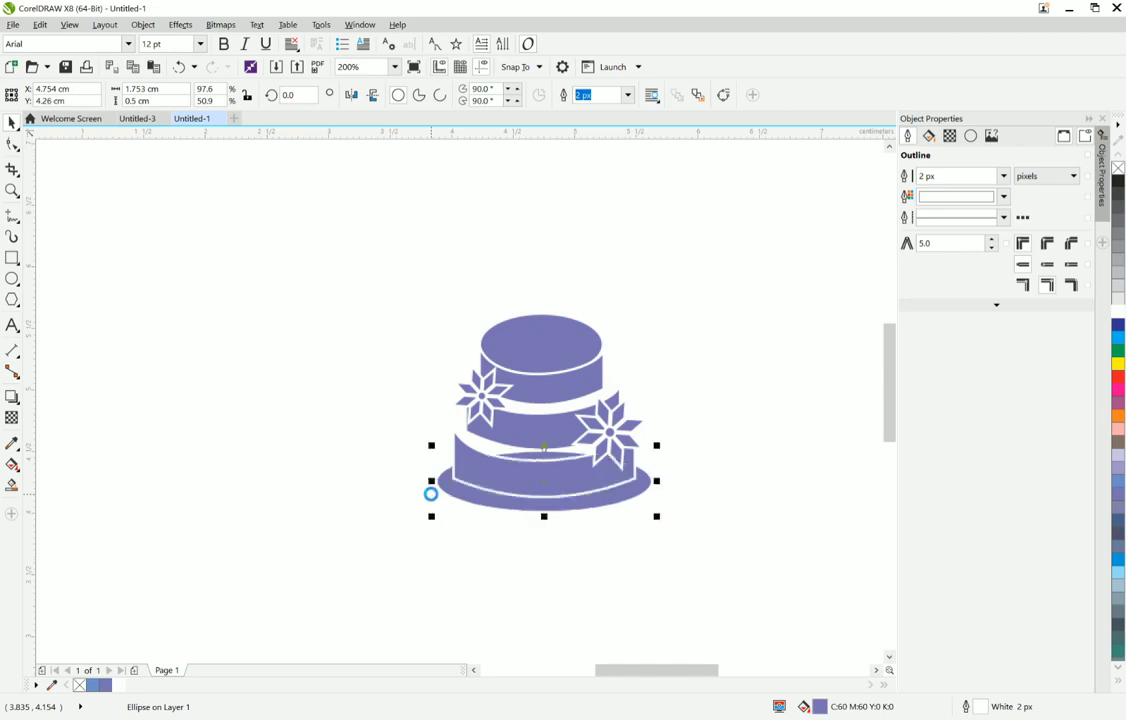
click(675, 580)
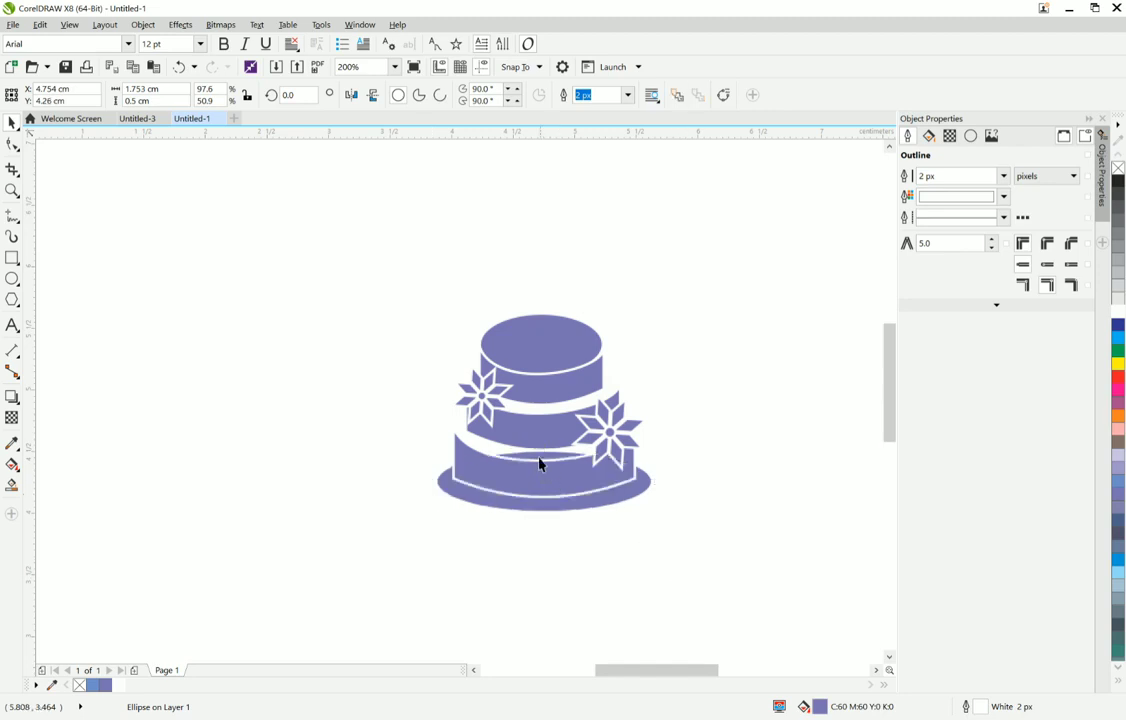
key(Escape)
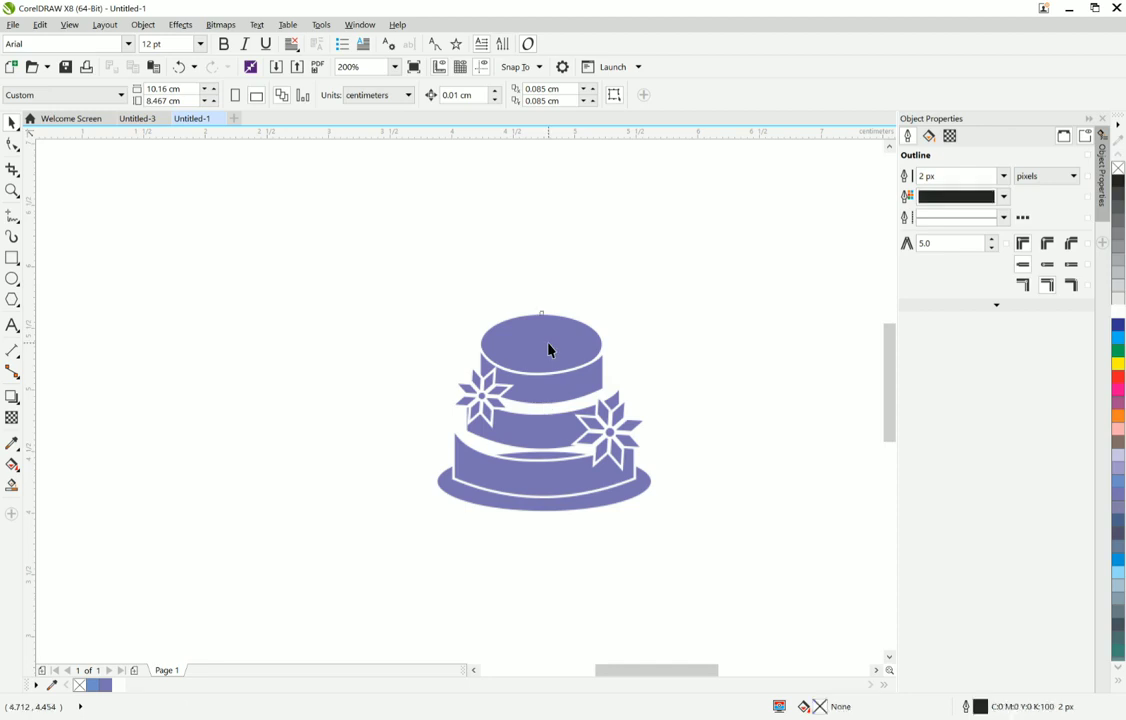
Step: Duplicate the top ellipse straight down onto the upper part of the middle tier
click(549, 346)
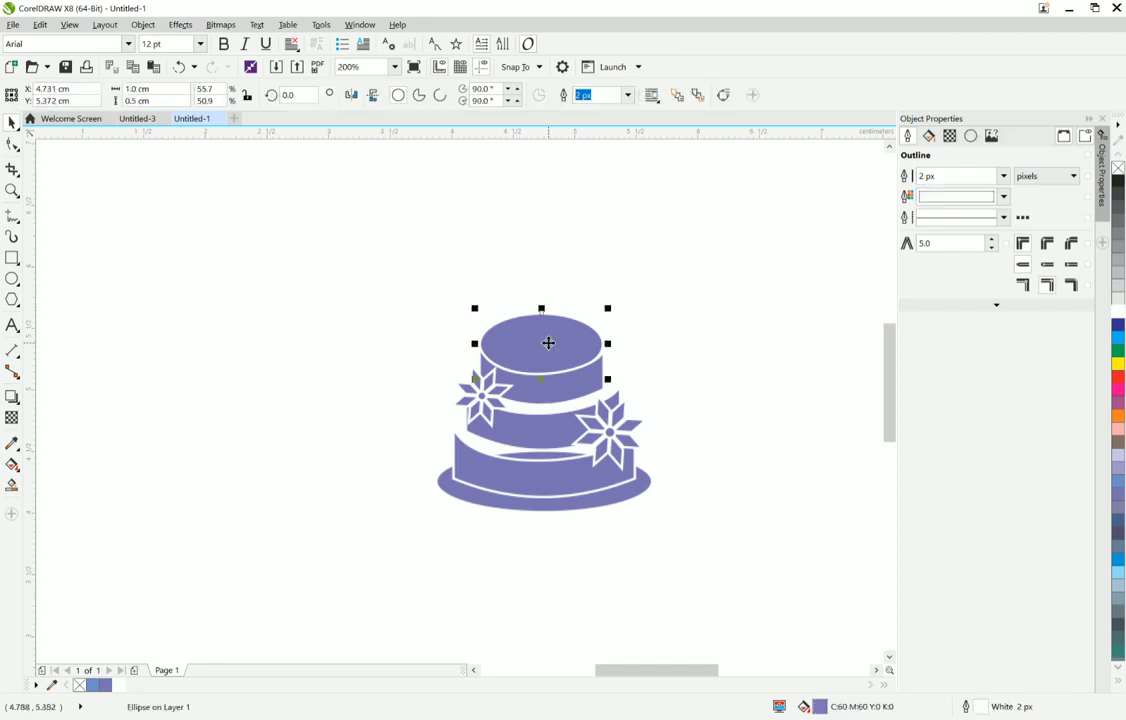
key(Down)
key(Down)
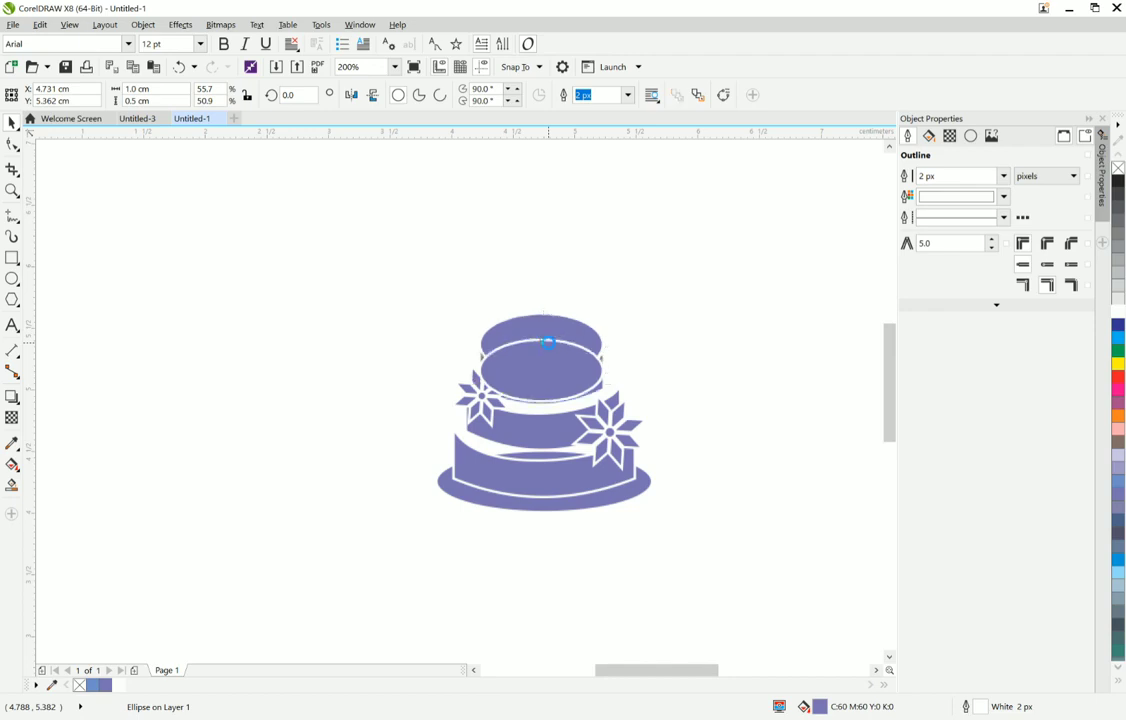
key(Down)
key(Down)
key(Down)
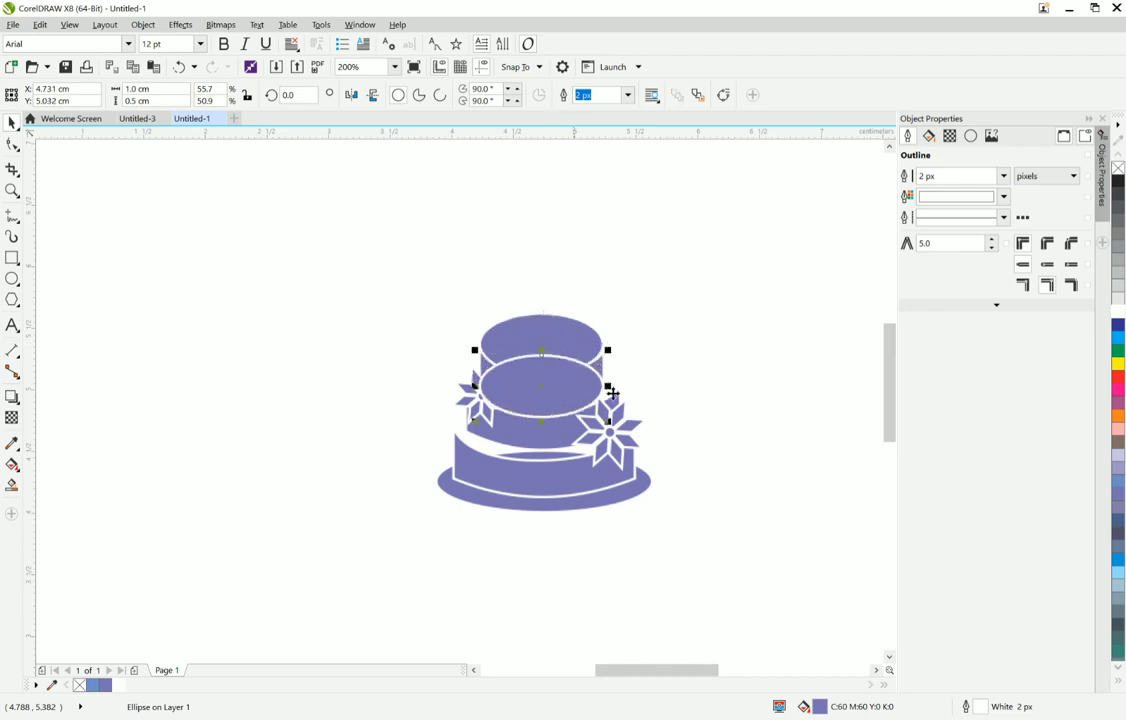
Step: Widen the duplicated ellipse on both sides to about 1.287 cm and send it to the back
drag(609, 386, 624, 388)
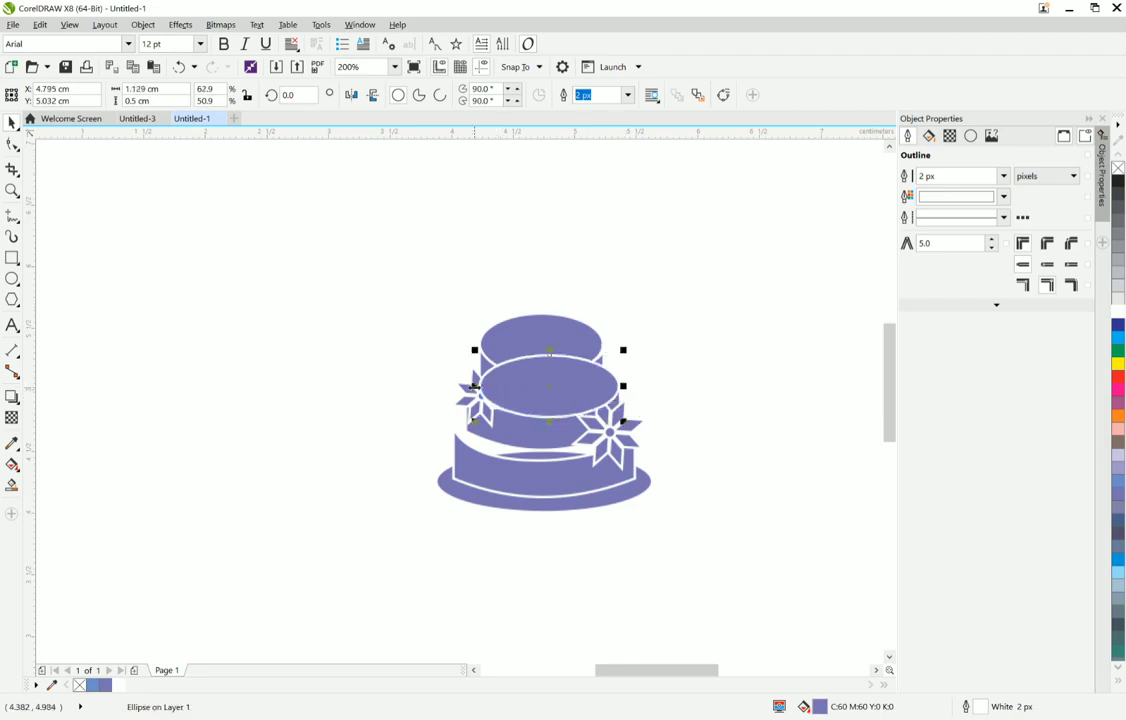
drag(476, 386, 455, 388)
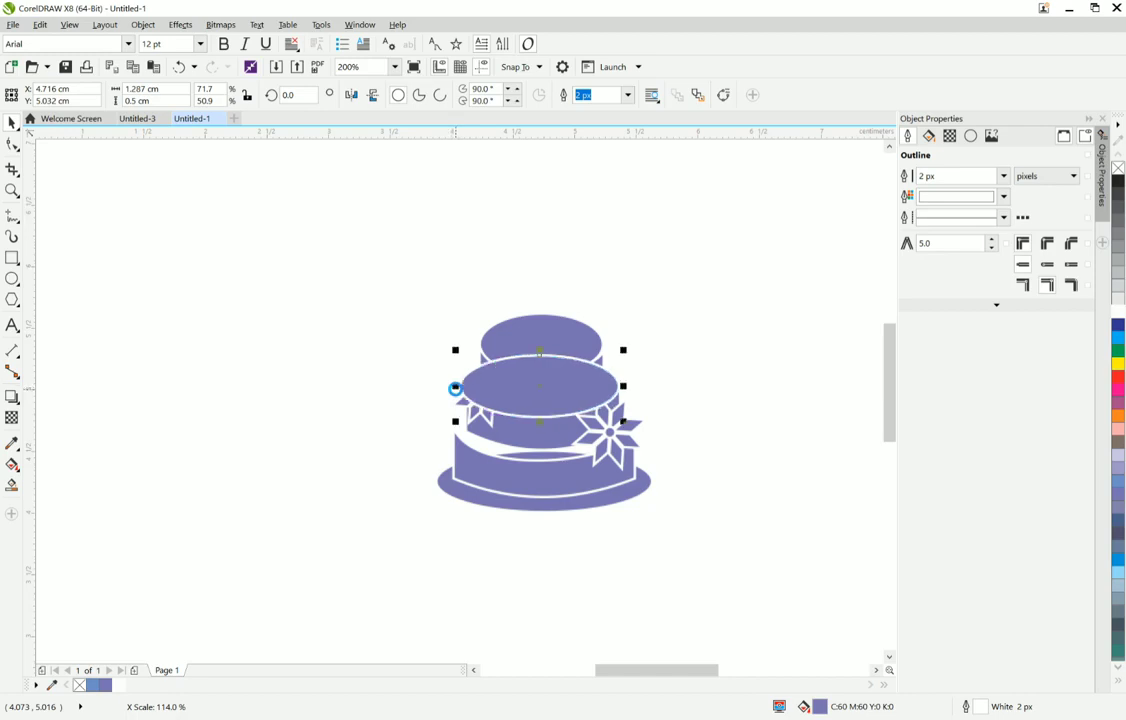
key(shift+Page_Down)
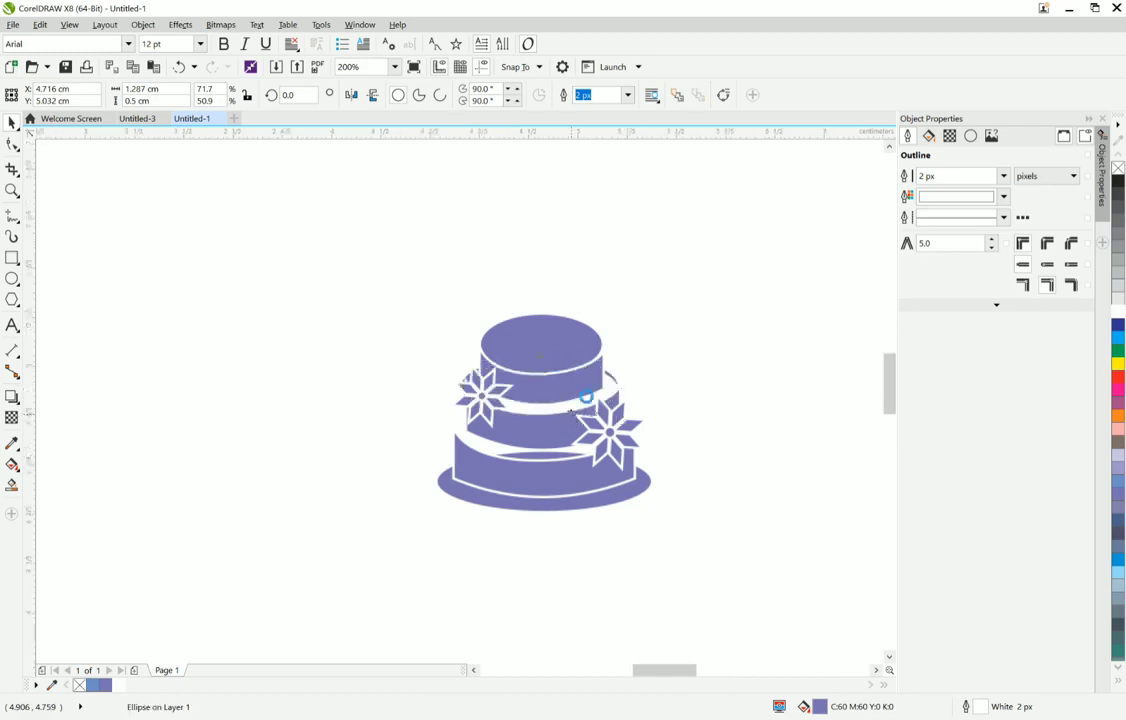
Step: Select the white ellipse between the top and middle tiers and sample white with the Color Eyedropper
scroll(586, 394, up, 4)
click(736, 357)
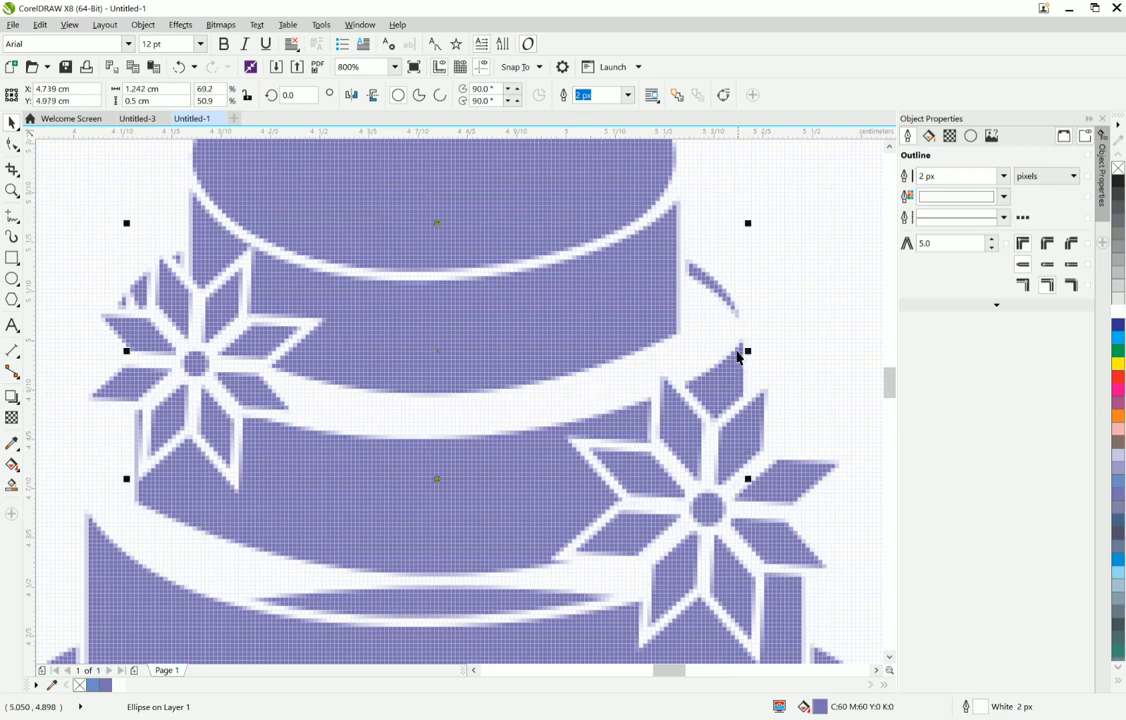
click(719, 321)
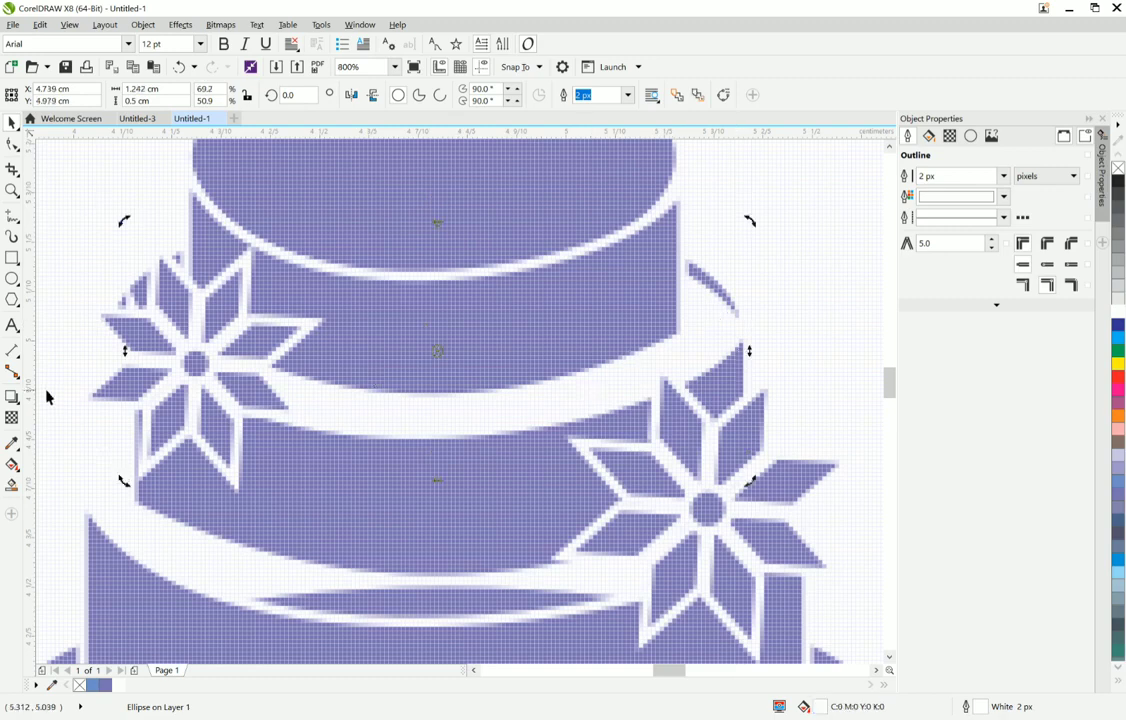
click(12, 443)
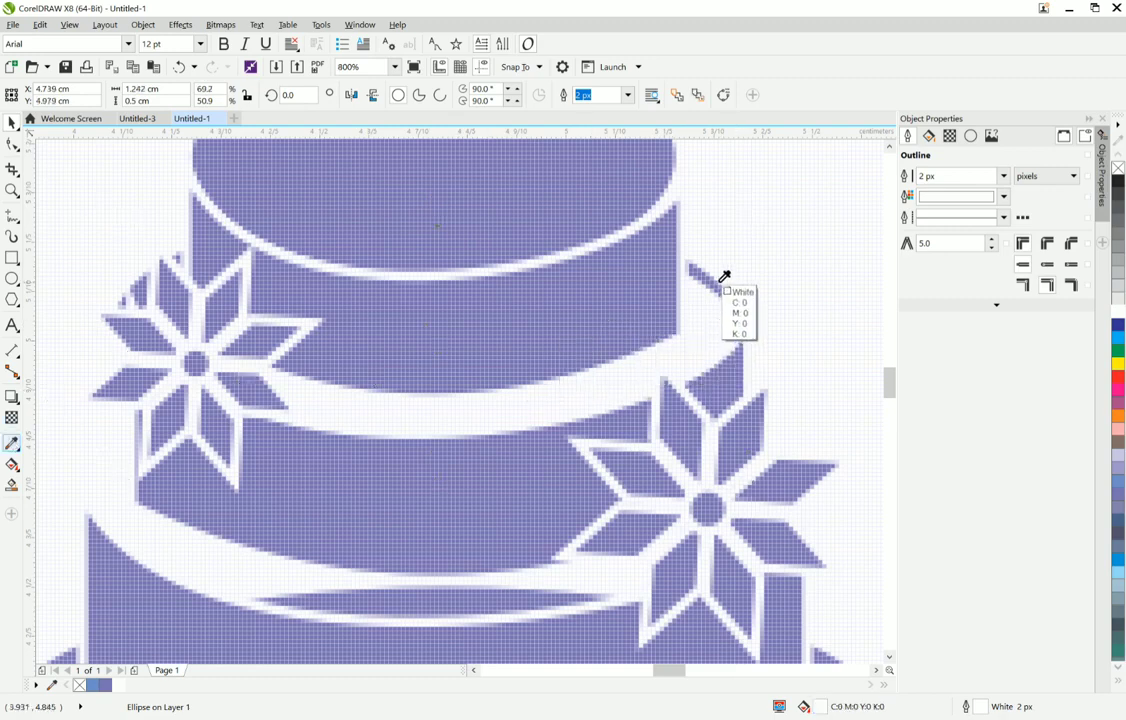
click(704, 325)
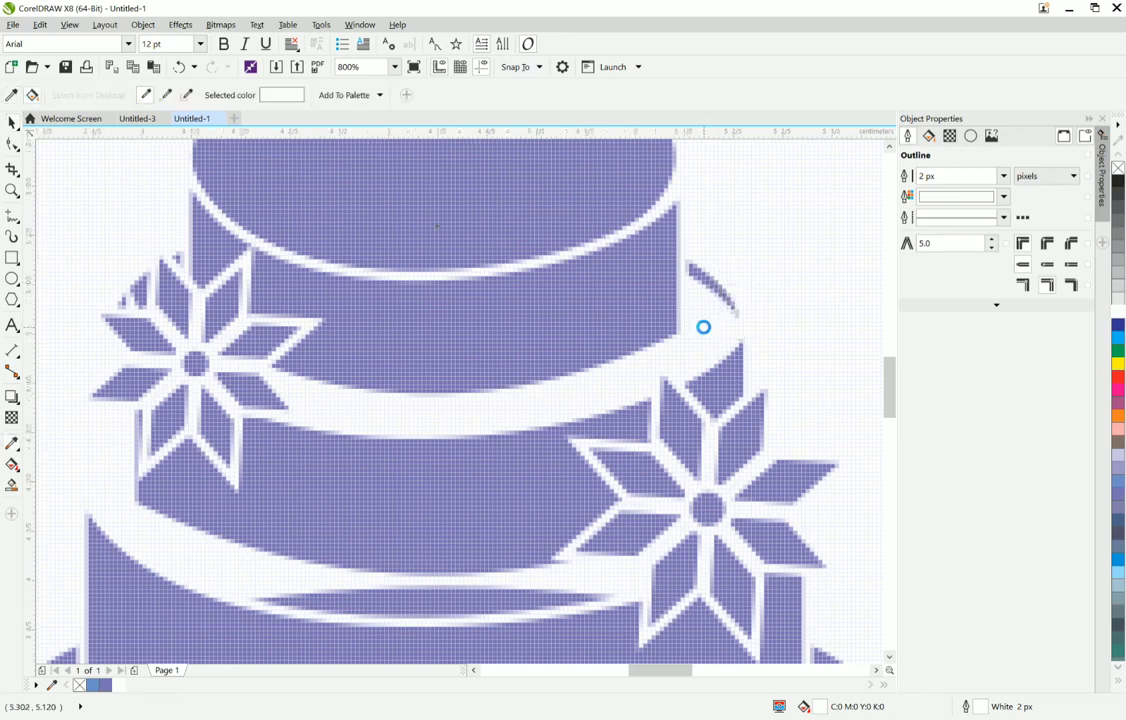
scroll(704, 325, down, 2)
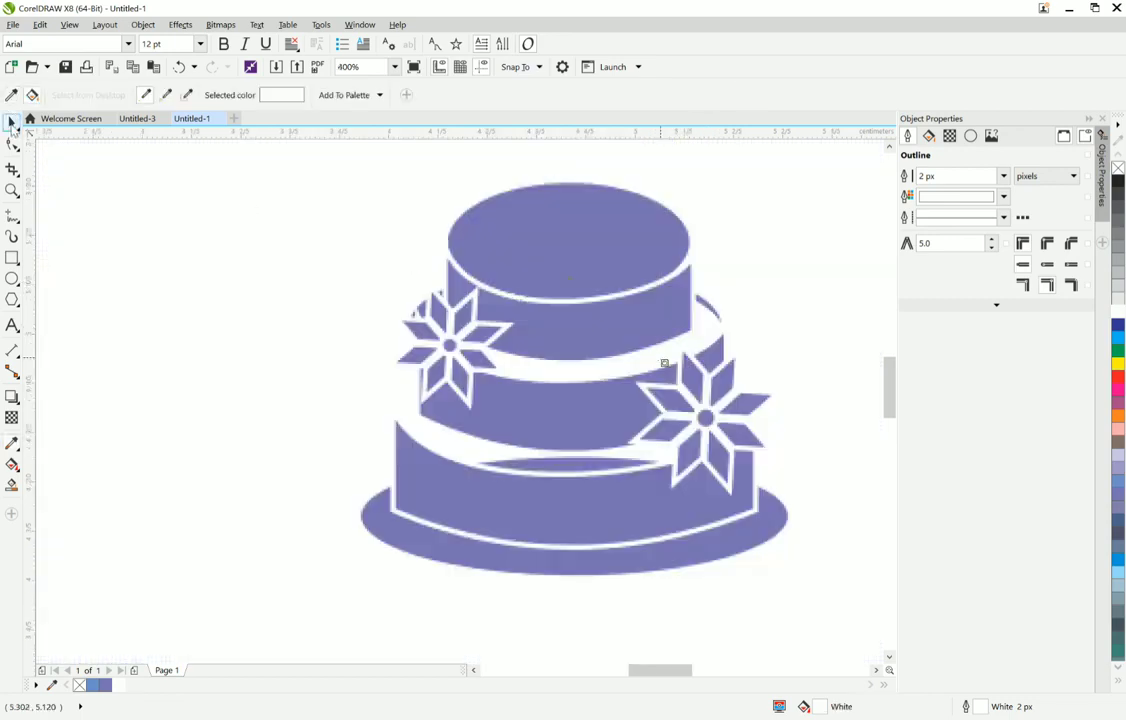
click(12, 122)
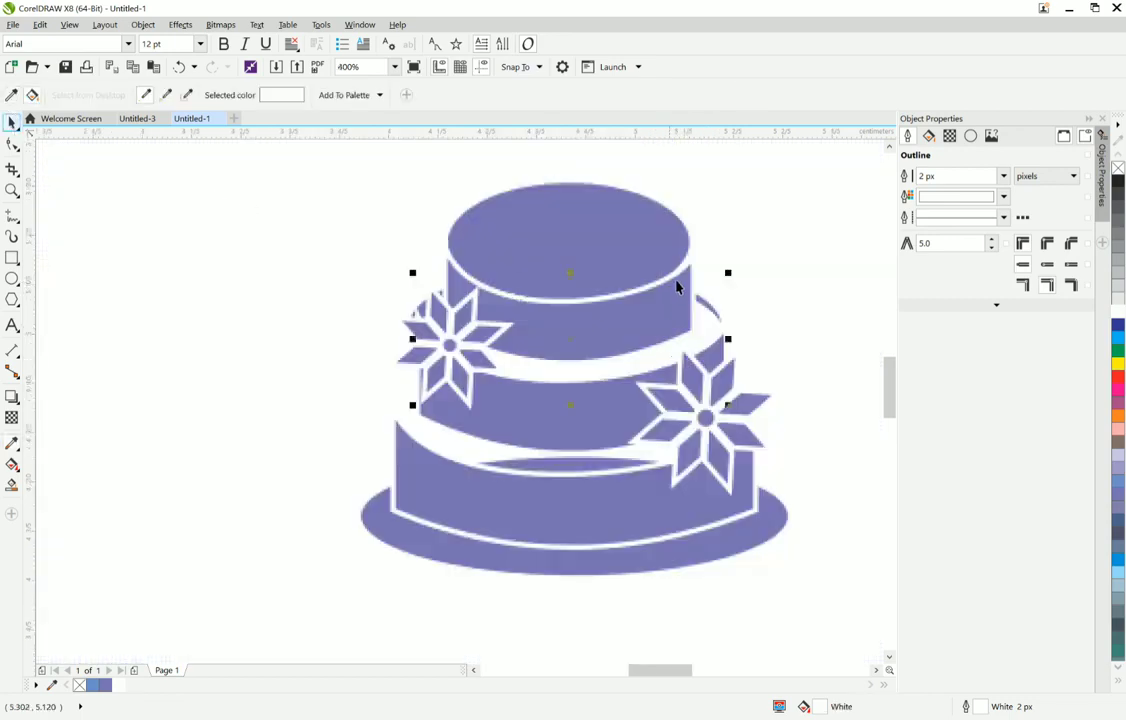
Step: Try to move the white ellipse from between the top and middle tiers out to the left of the cake
right_click(712, 320)
click(773, 278)
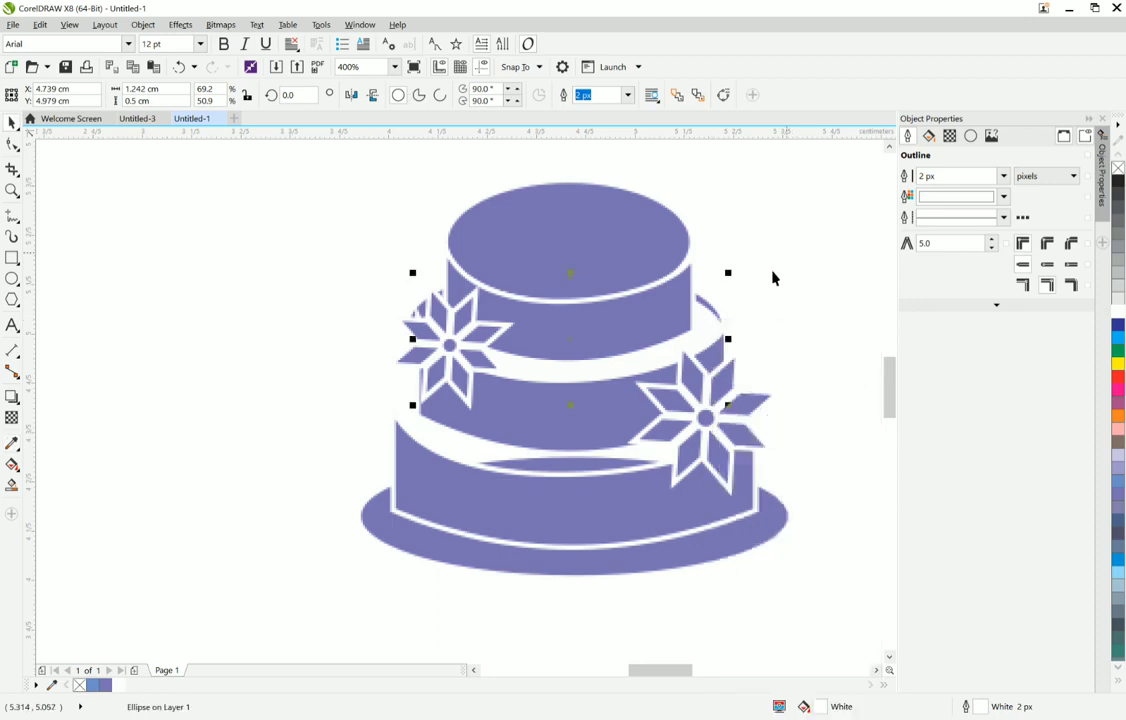
drag(713, 313, 312, 327)
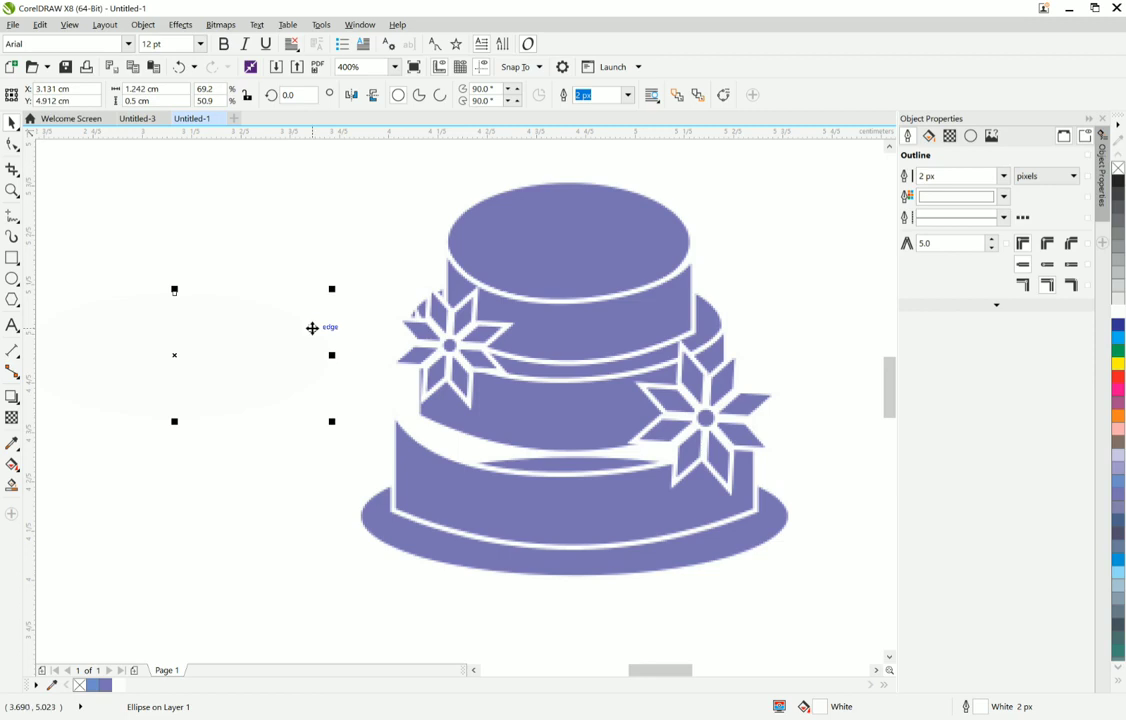
key(ctrl+z)
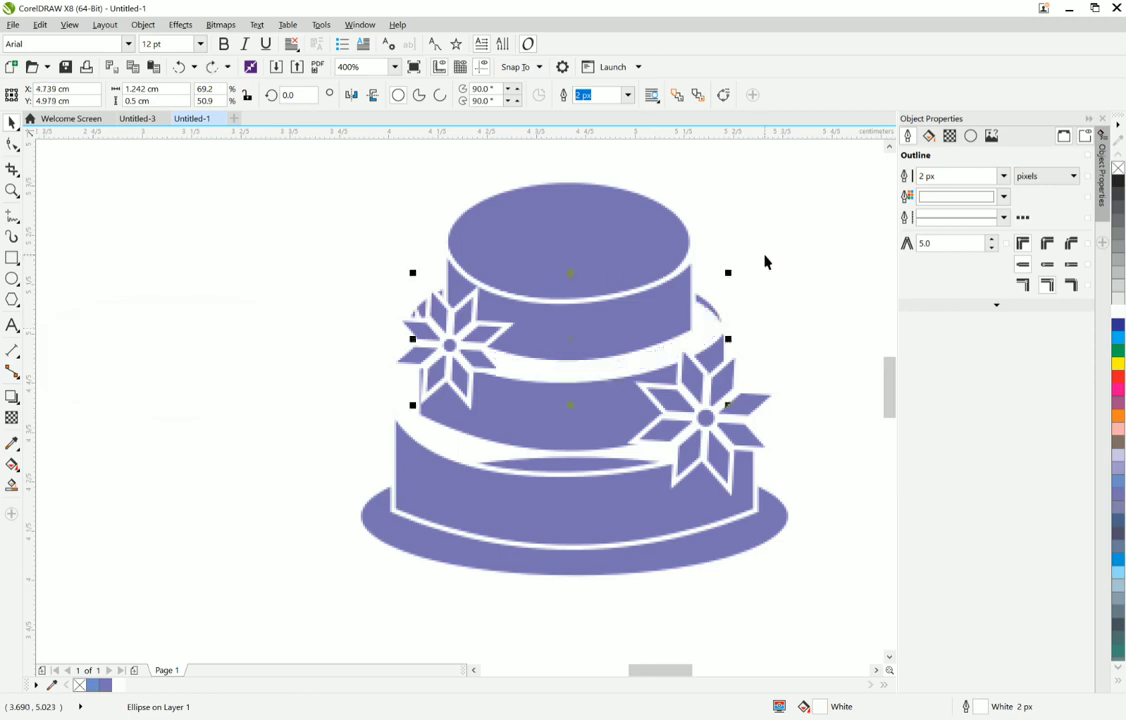
Step: Delete the purple ellipse copy lying behind the top and middle tiers
click(715, 311)
click(714, 304)
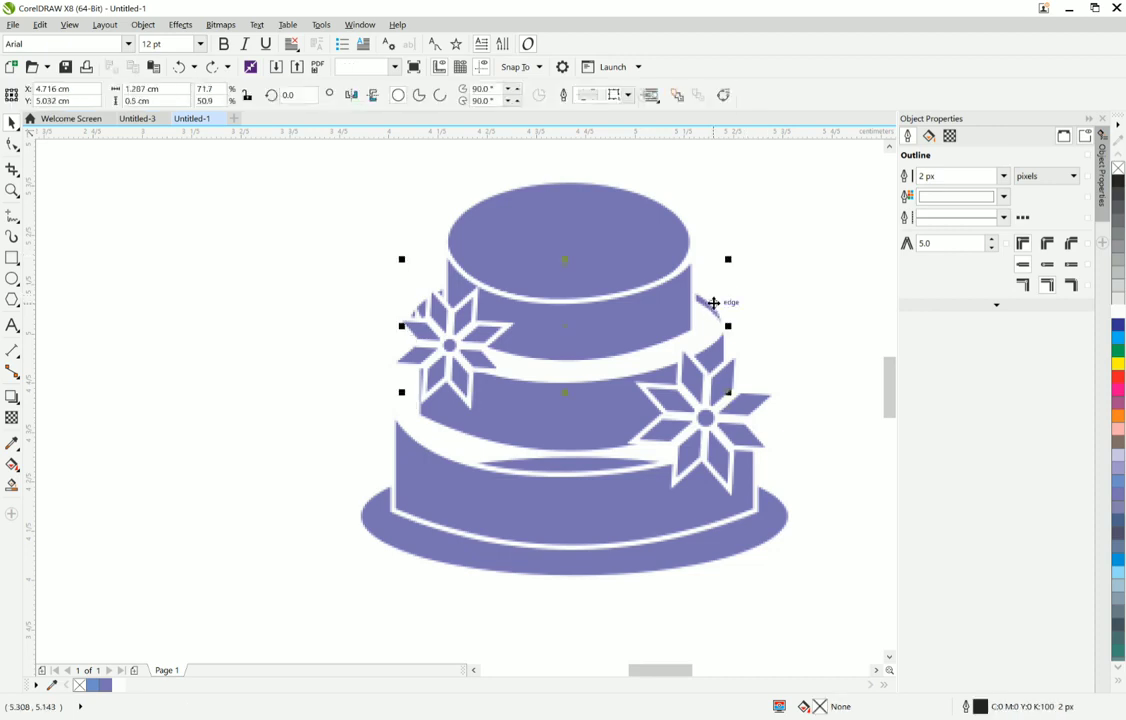
key(Delete)
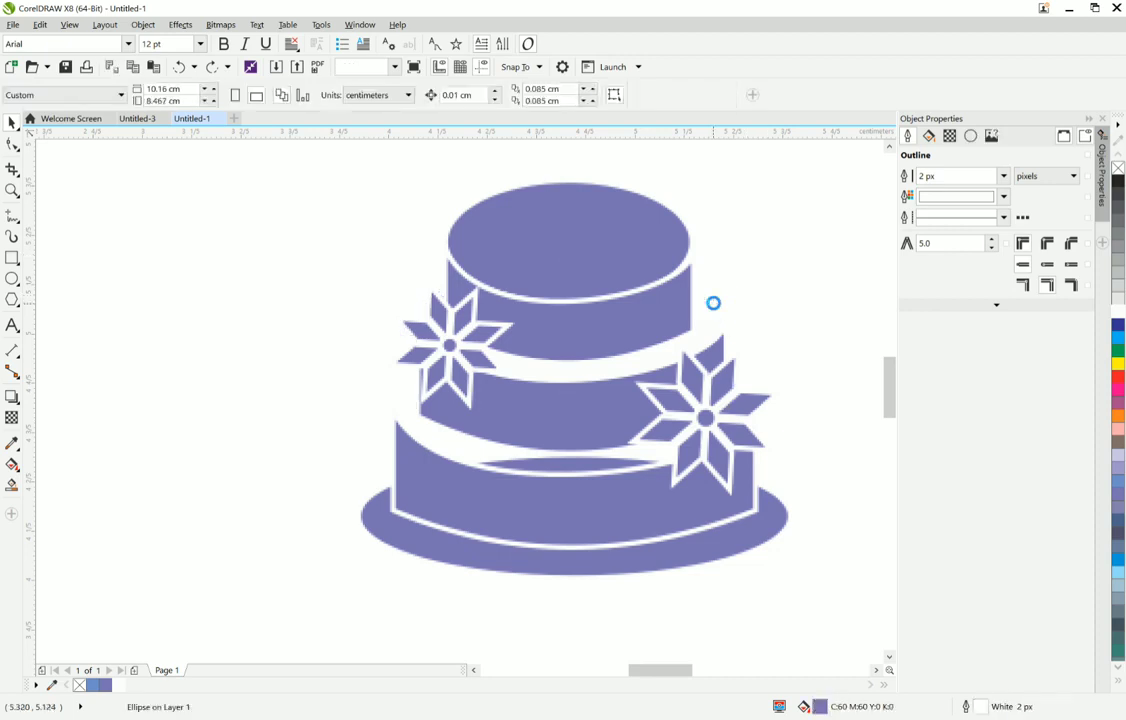
Step: Bring the white ellipse between the top and middle tiers to the front and move it down to the upper edge of the bottom tier
click(477, 454)
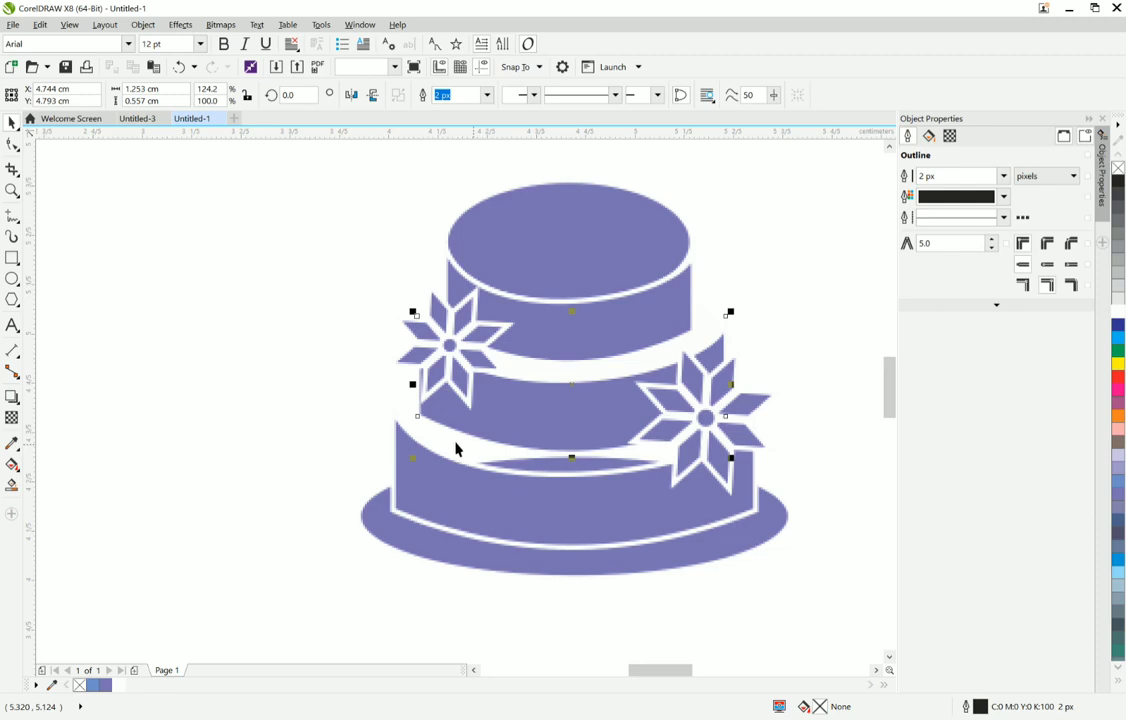
click(452, 451)
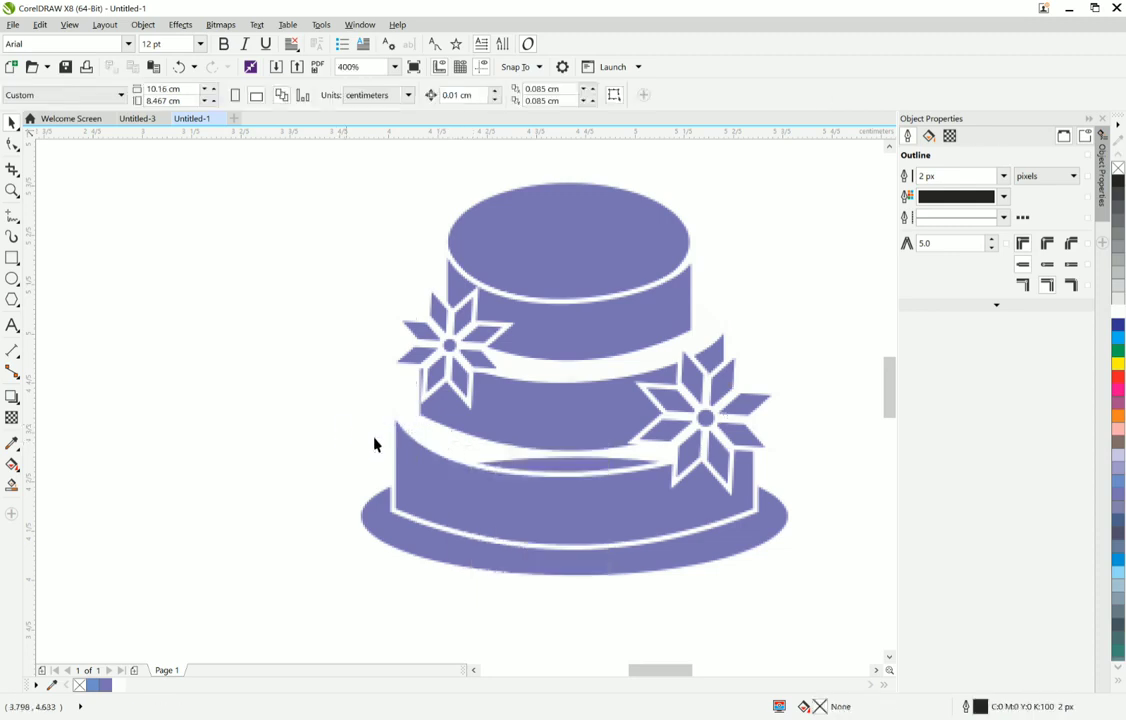
click(580, 375)
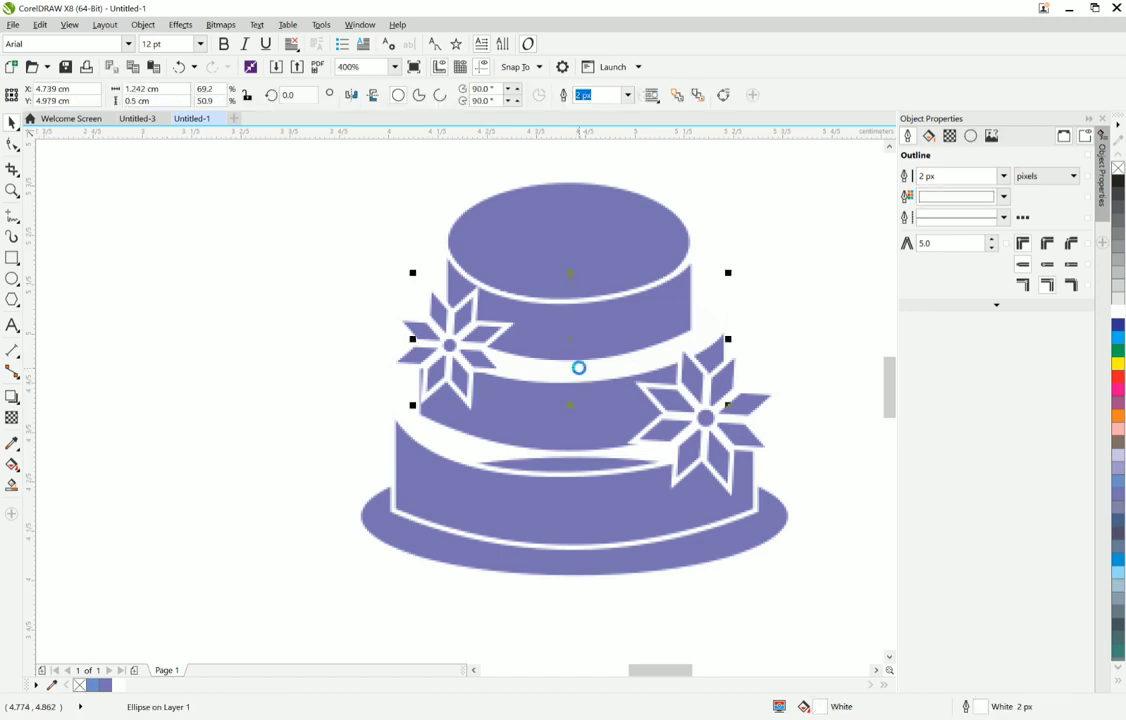
key(shift+Page_Up)
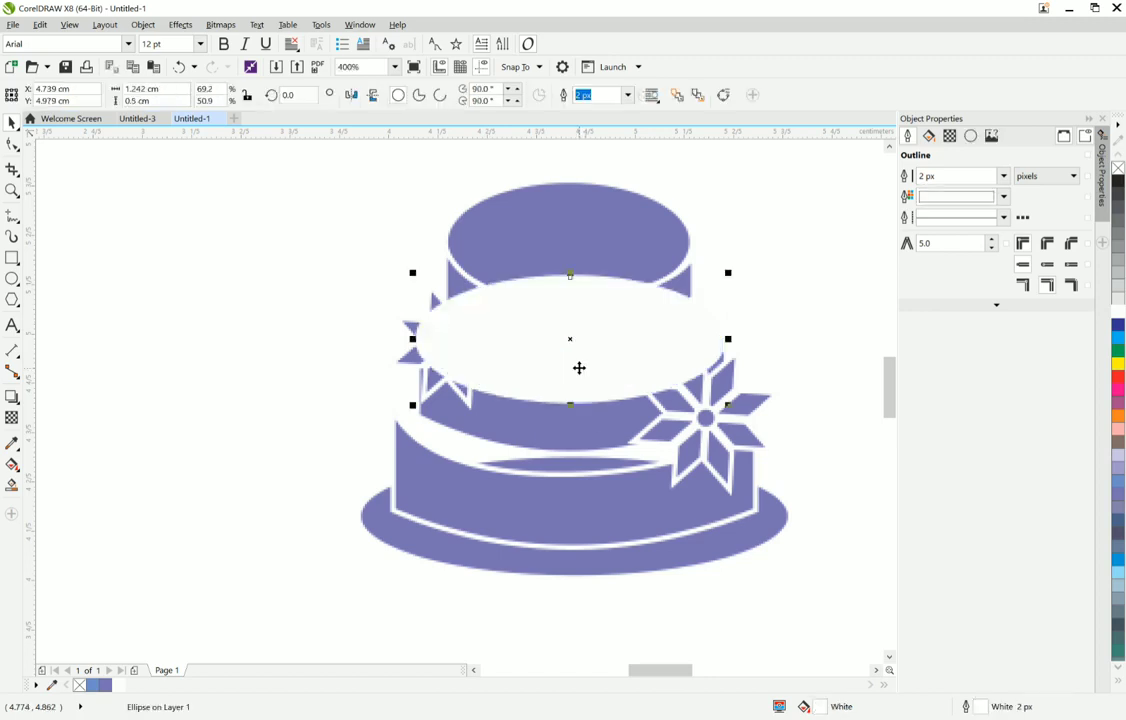
key(Down)
key(Down)
key(Down)
key(Down)
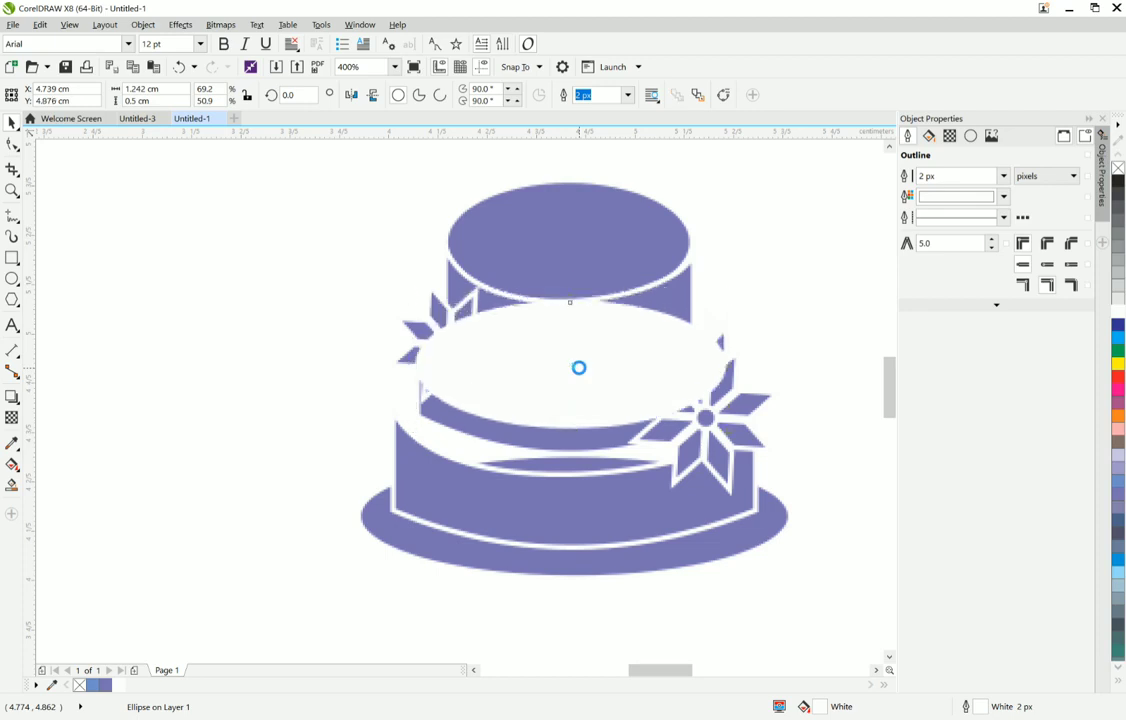
key(Down)
key(Down)
key(Down)
key(Down)
key(Down)
key(Down)
key(Down)
key(Down)
key(Down)
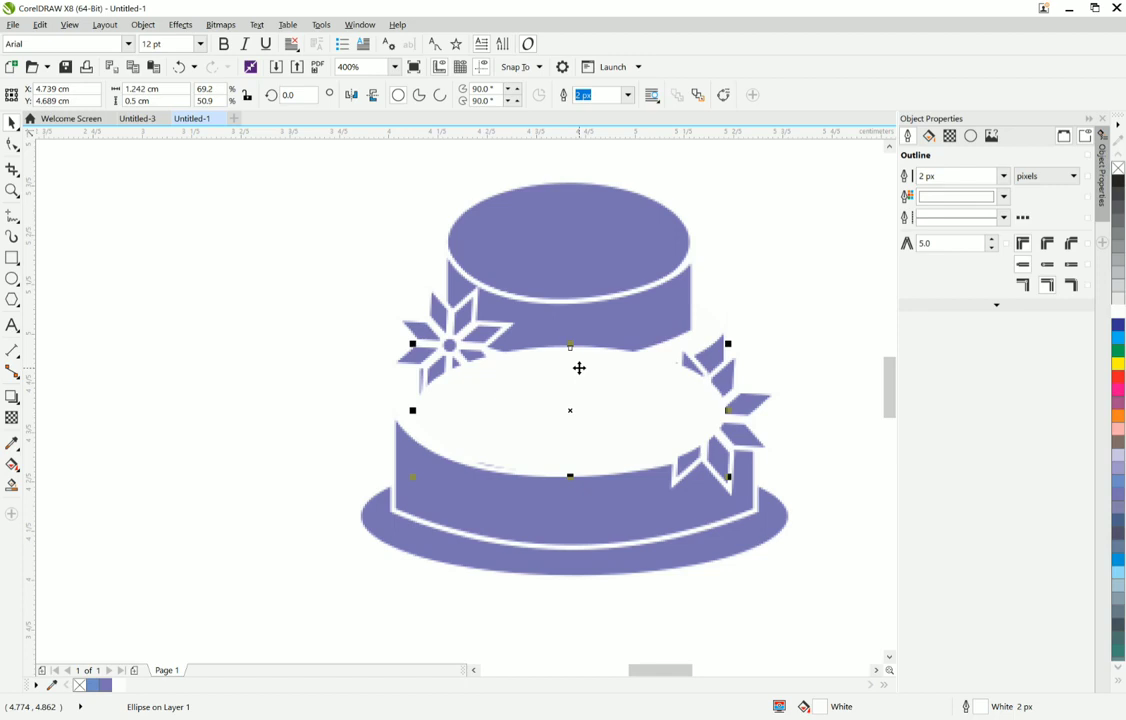
Step: Send the white ellipse behind the middle tier and stretch both its sides outward to a width of about 1.46 cm
key(ctrl+Page_Down)
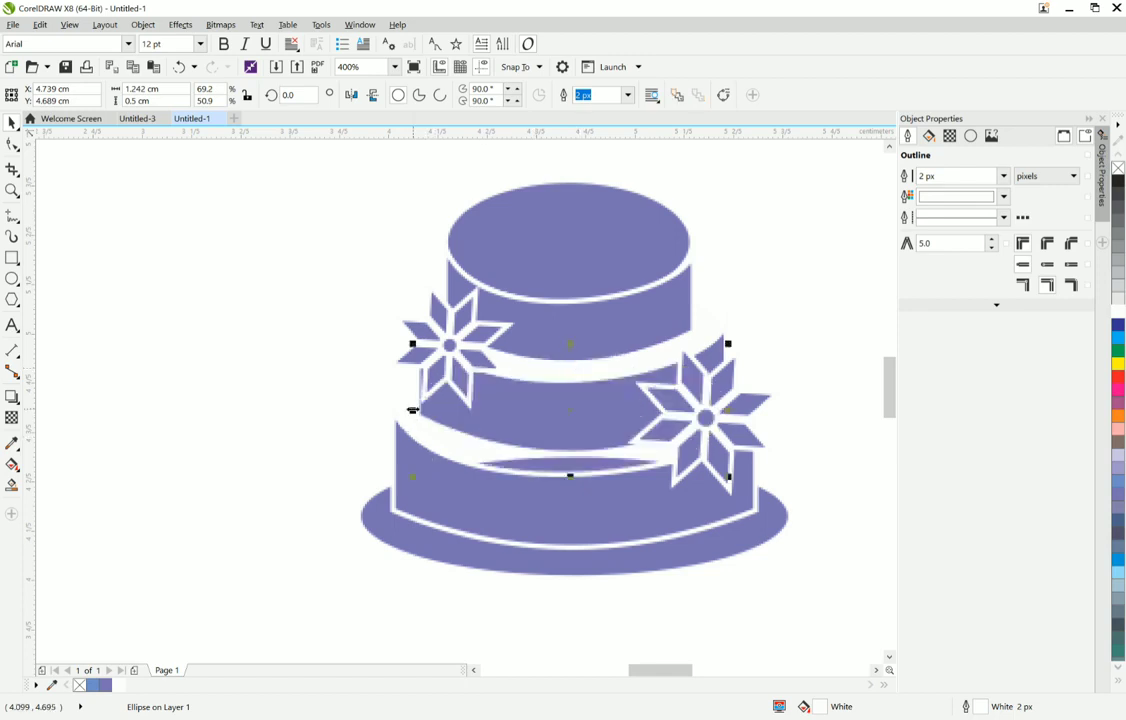
drag(412, 410, 391, 411)
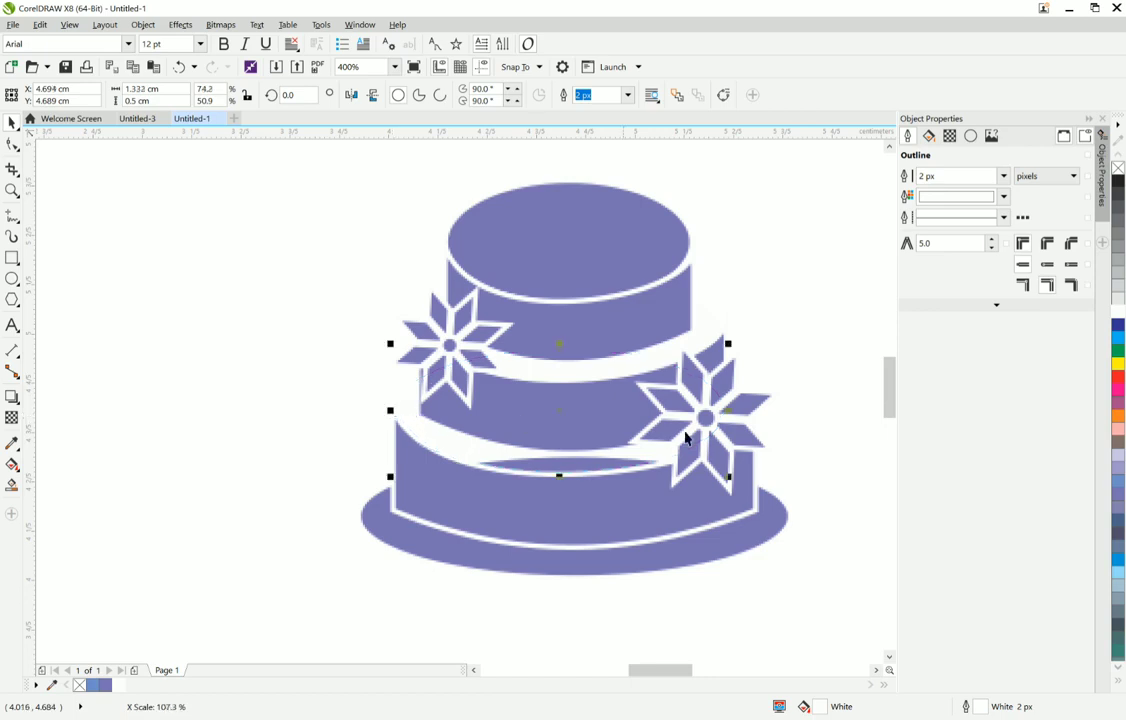
drag(730, 410, 759, 411)
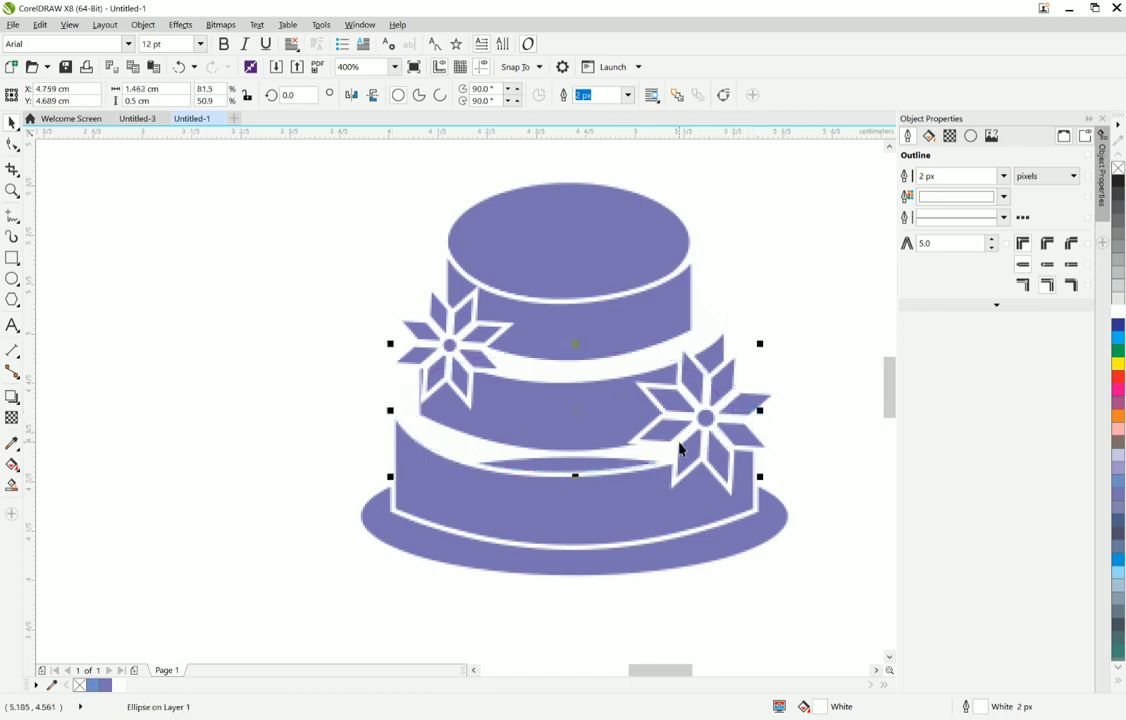
Step: Send the widened white ellipse to the back of the layer, and place the purple plate ellipse behind it
key(shift+Page_Up)
right_click(679, 441)
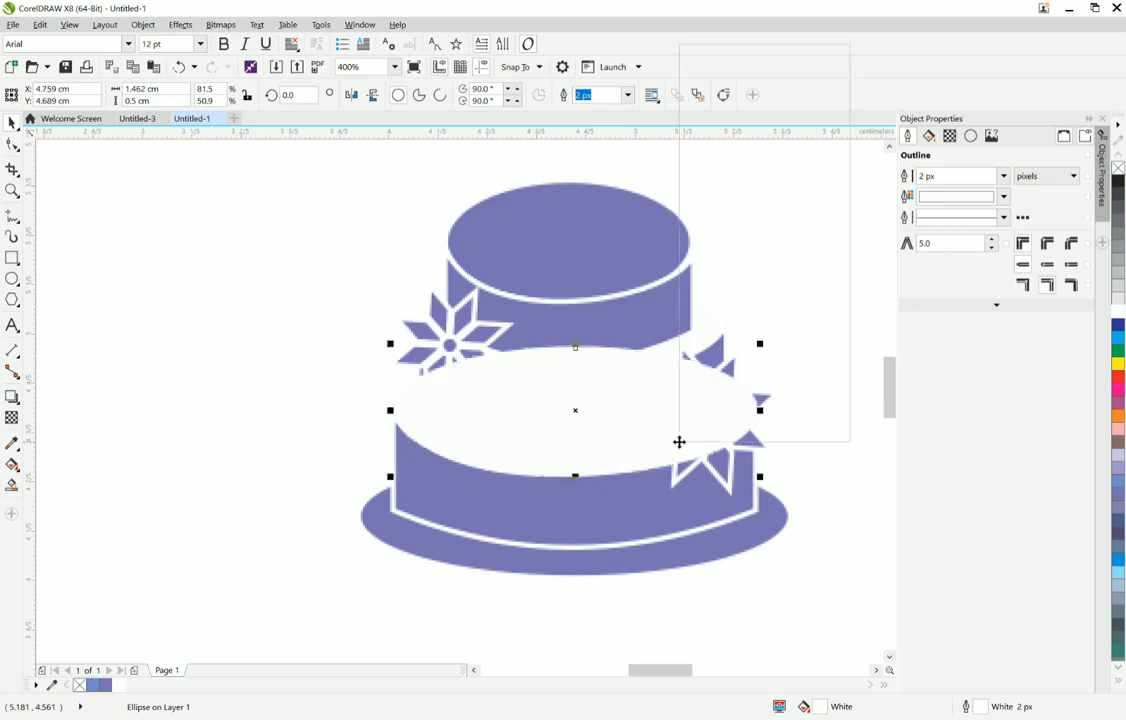
mouse_move(800, 273)
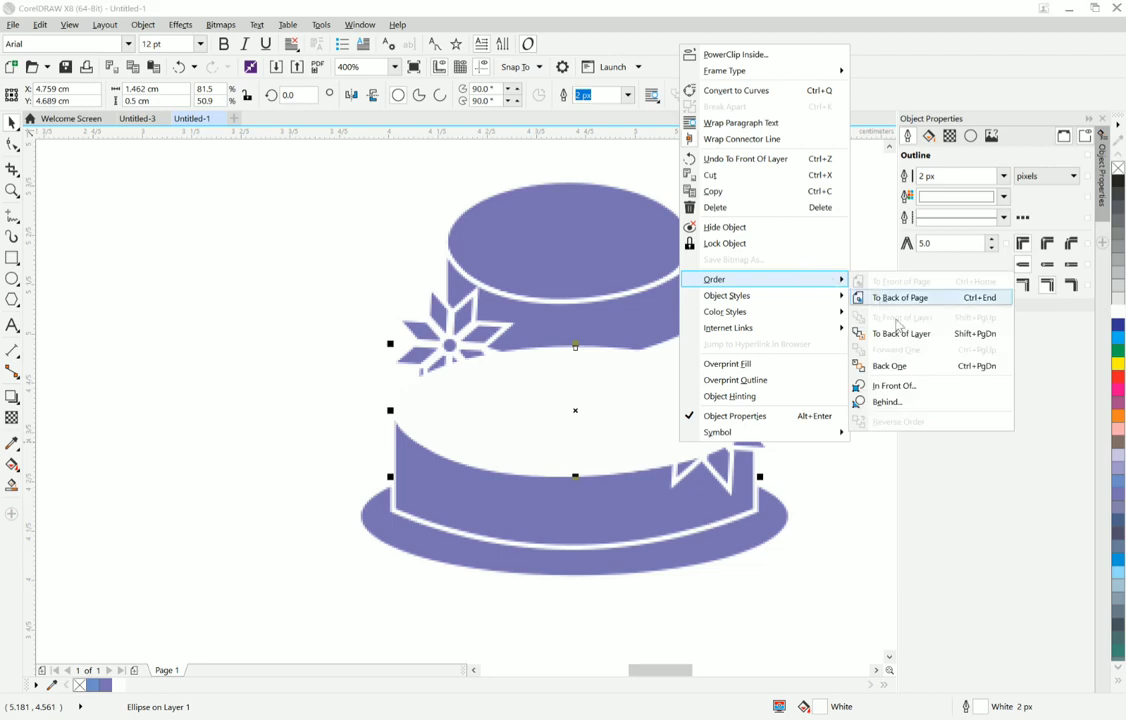
click(893, 331)
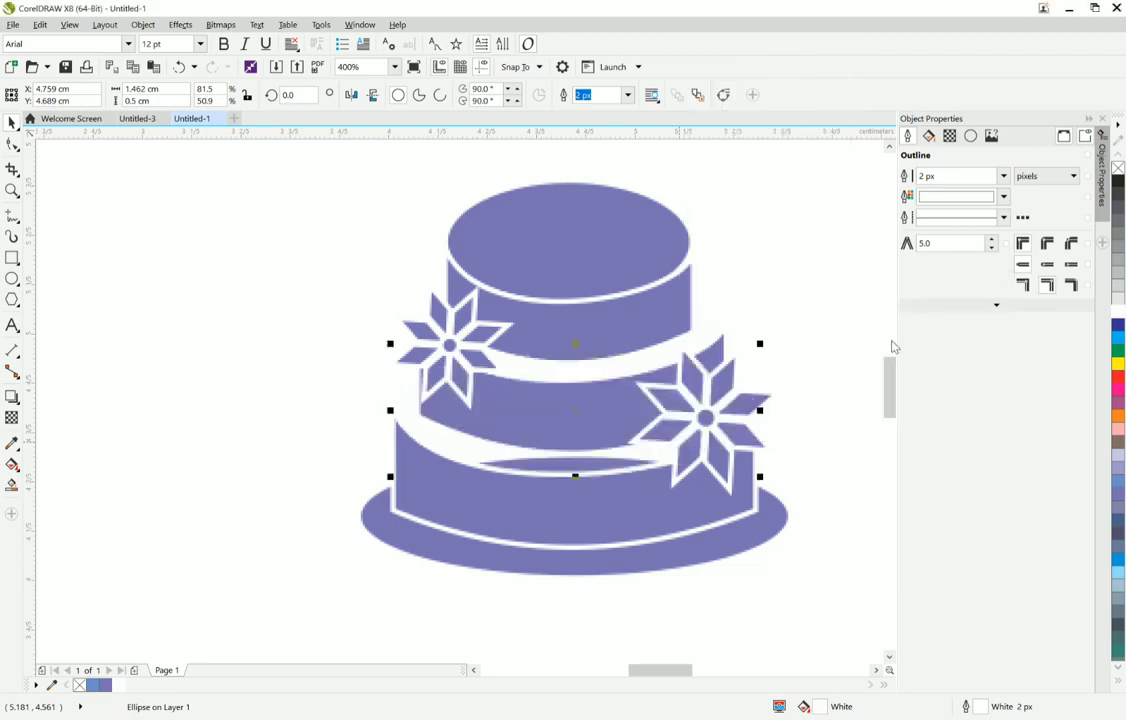
click(706, 563)
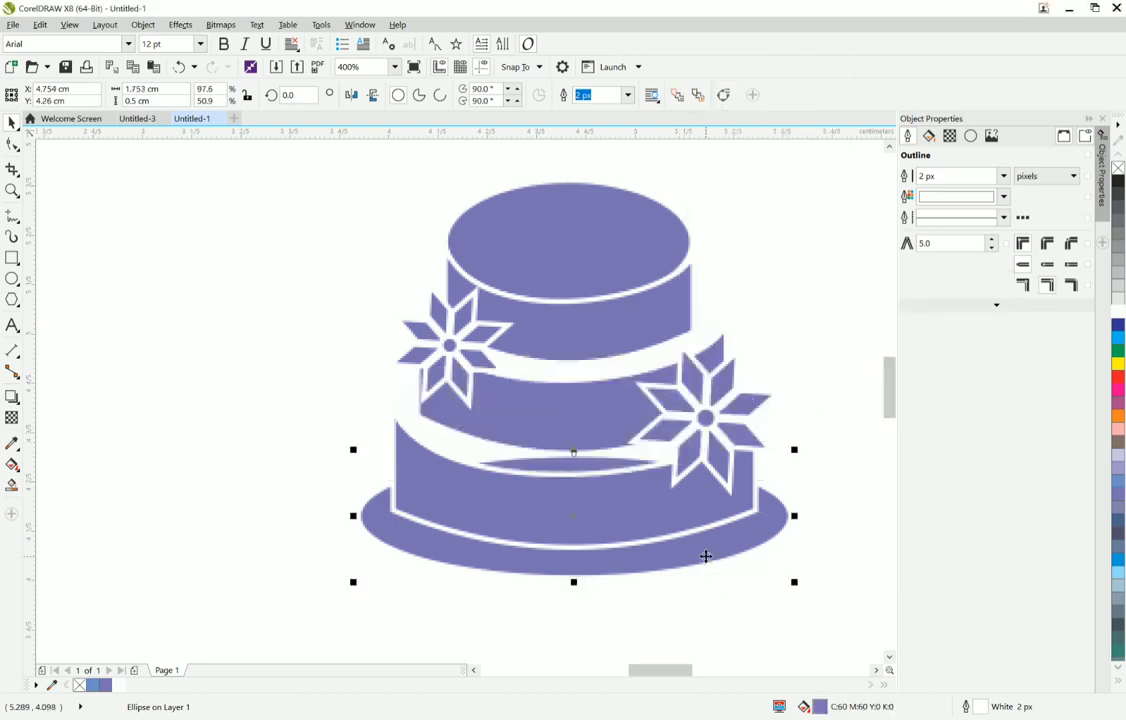
key(shift+Page_Down)
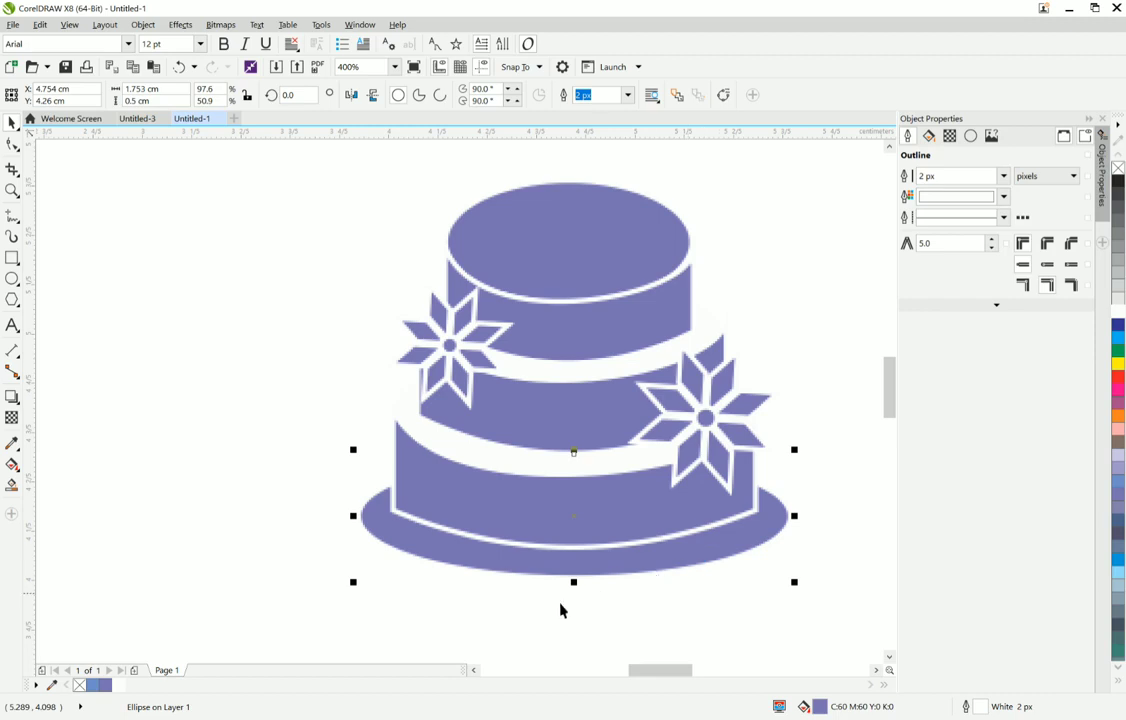
click(481, 644)
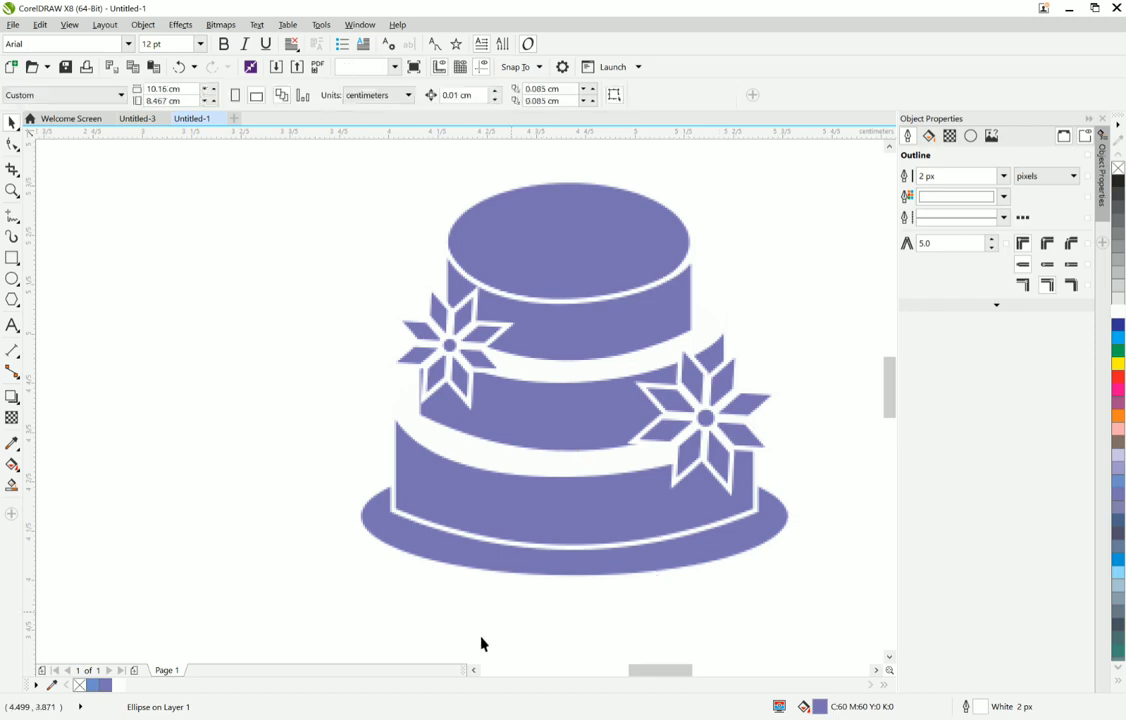
Step: Flatten the purple ellipse on top of the cake from its upper edge to a height of about 0.35 cm
click(544, 258)
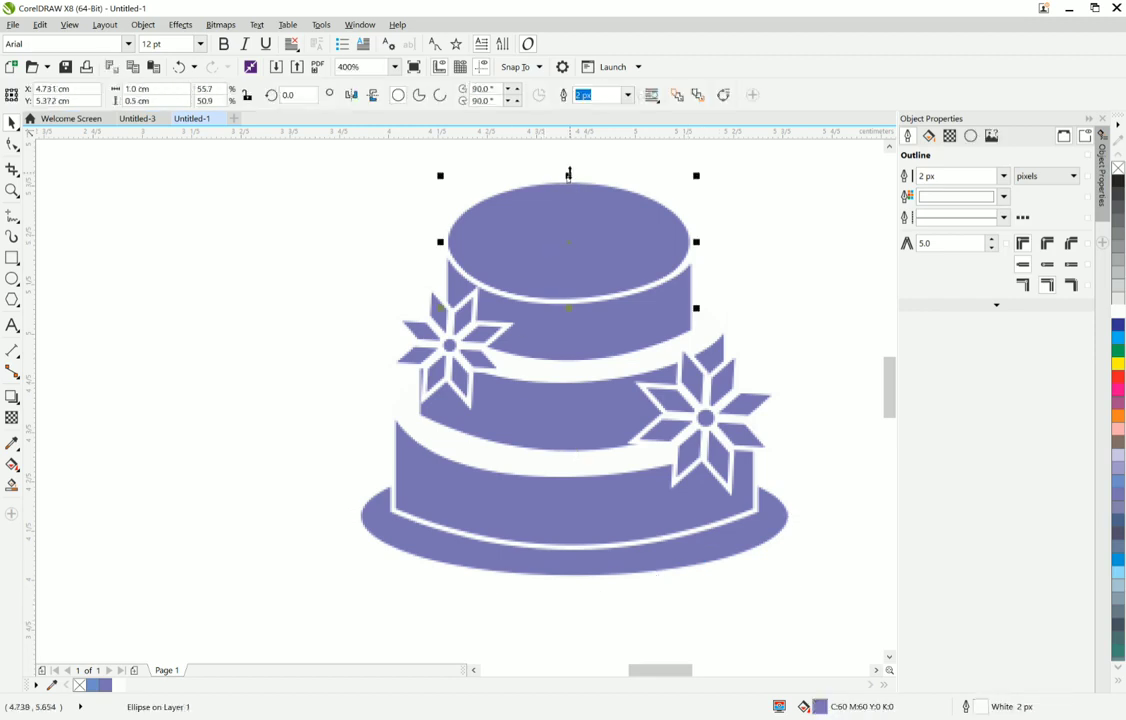
drag(569, 176, 563, 214)
scroll(578, 254, down, 2)
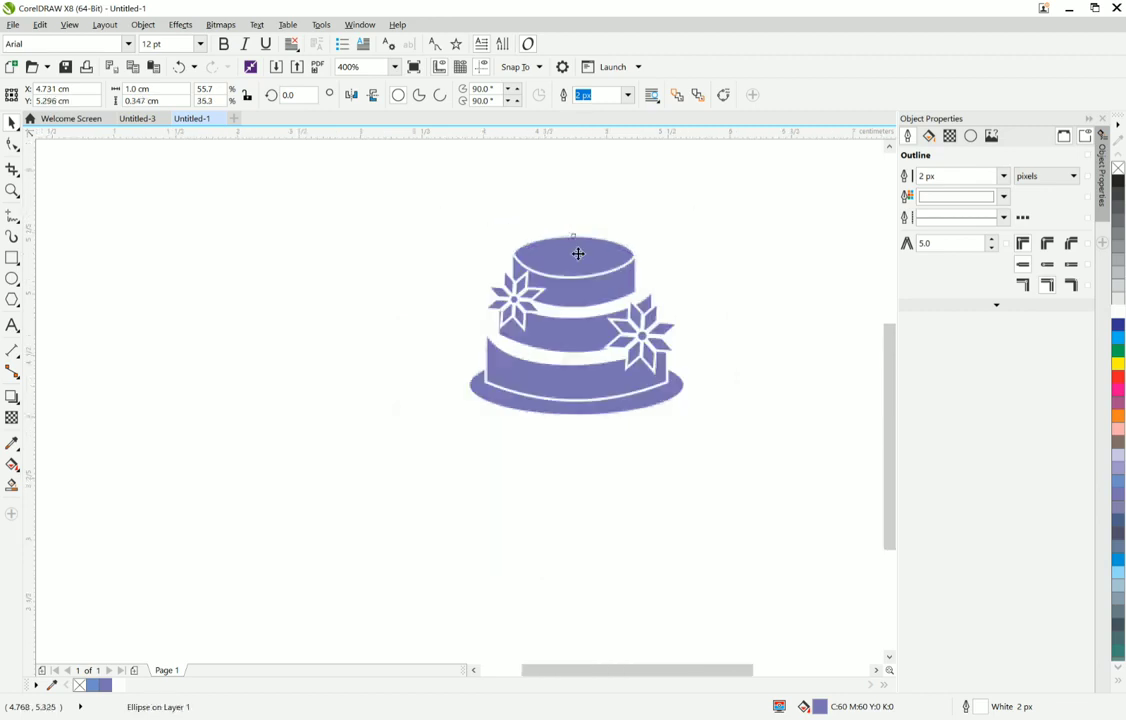
scroll(578, 254, up, 2)
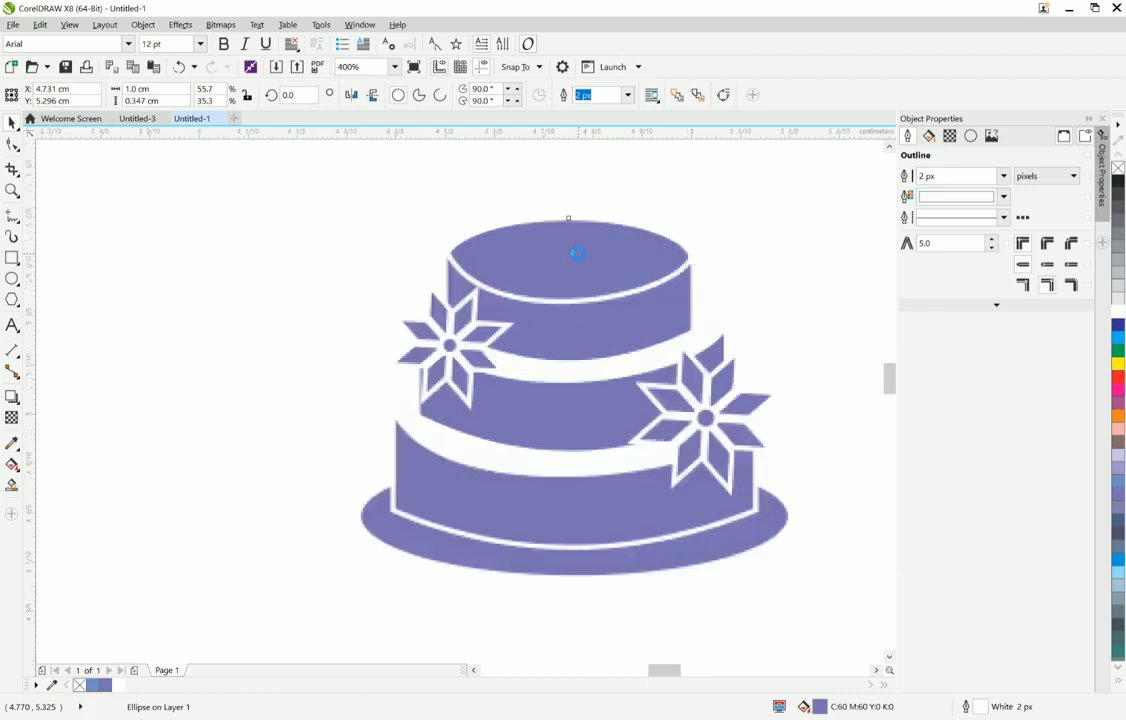
scroll(578, 254, up, 1)
scroll(578, 254, down, 2)
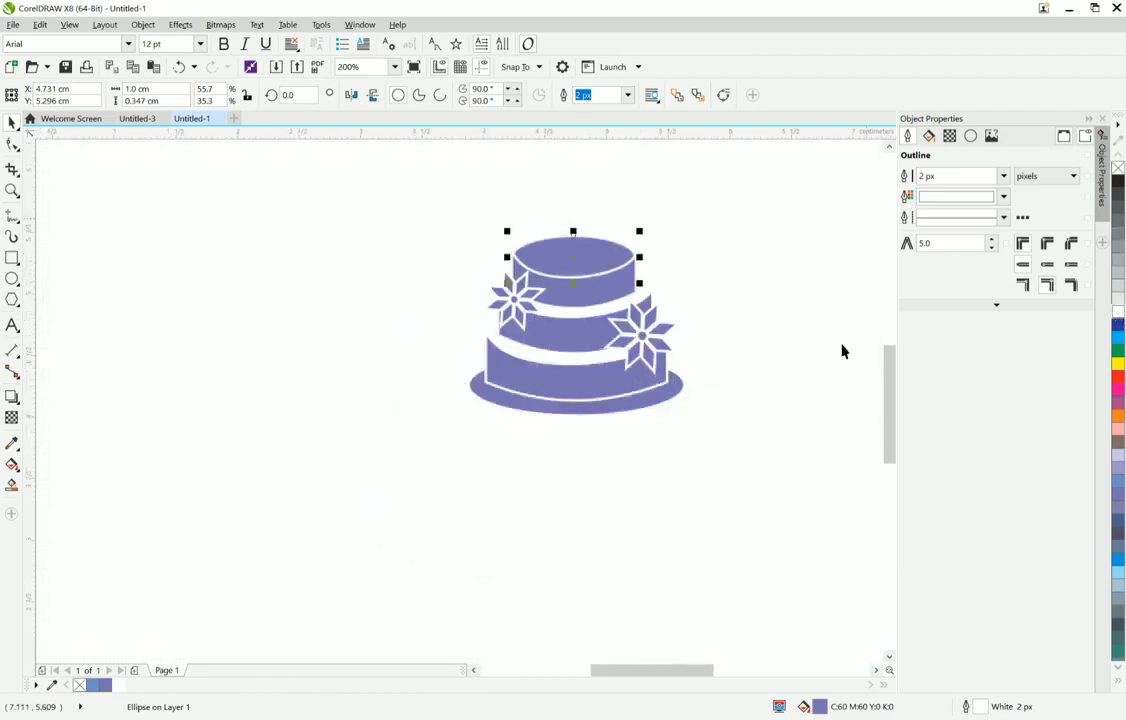
click(741, 401)
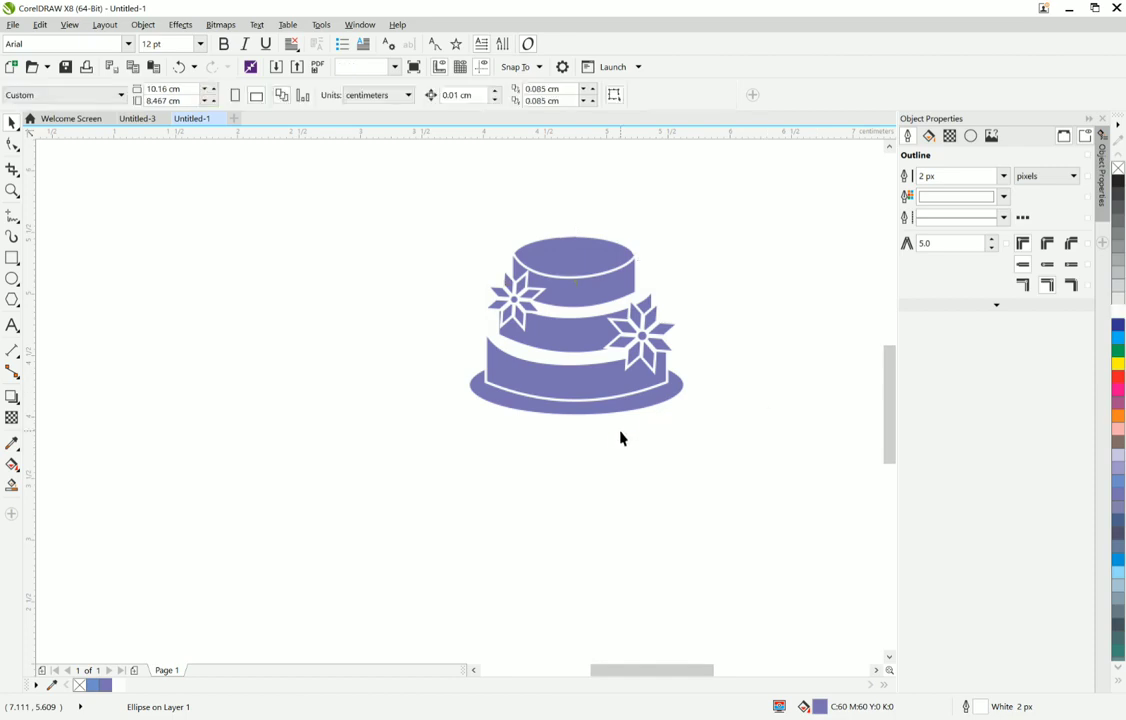
Step: Scale the gold ring down proportionally toward the cake to a width of about 2.89 cm
scroll(620, 438, down, 1)
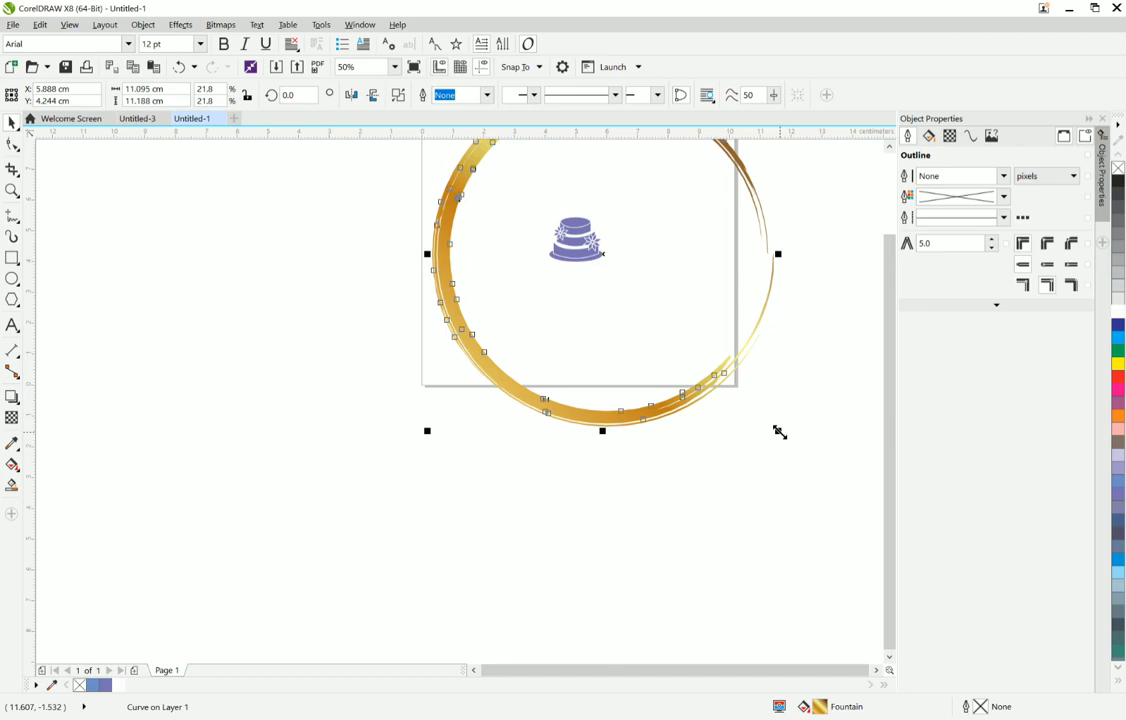
drag(779, 432, 643, 302)
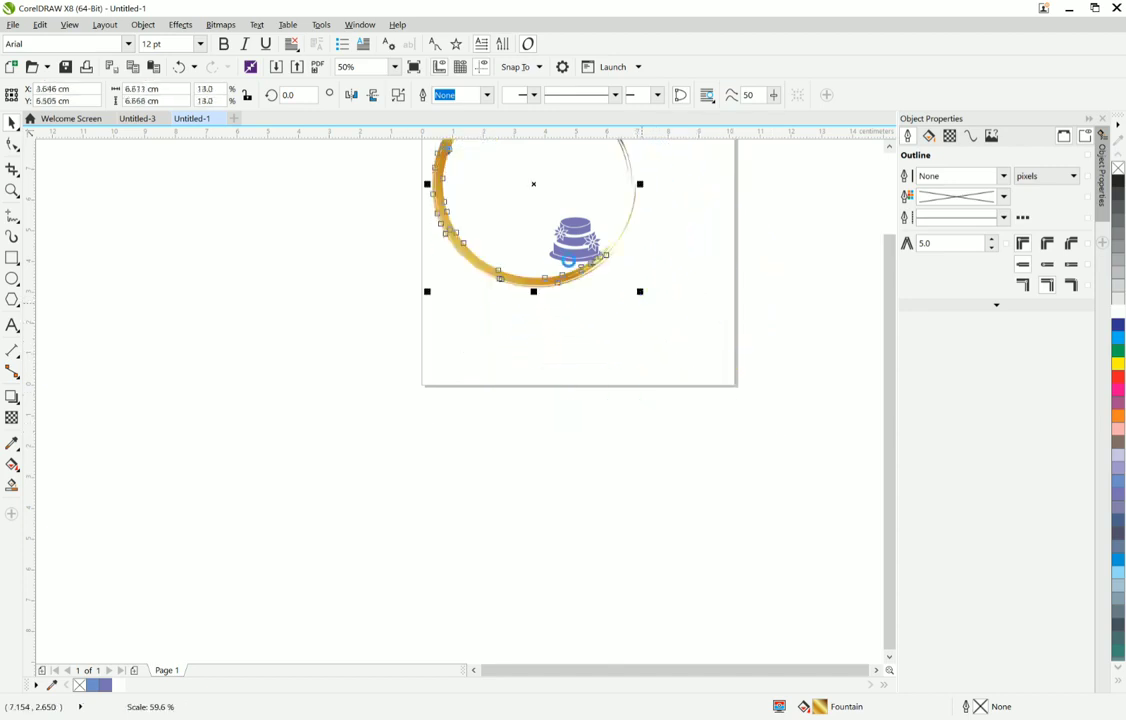
scroll(556, 354, down, 1)
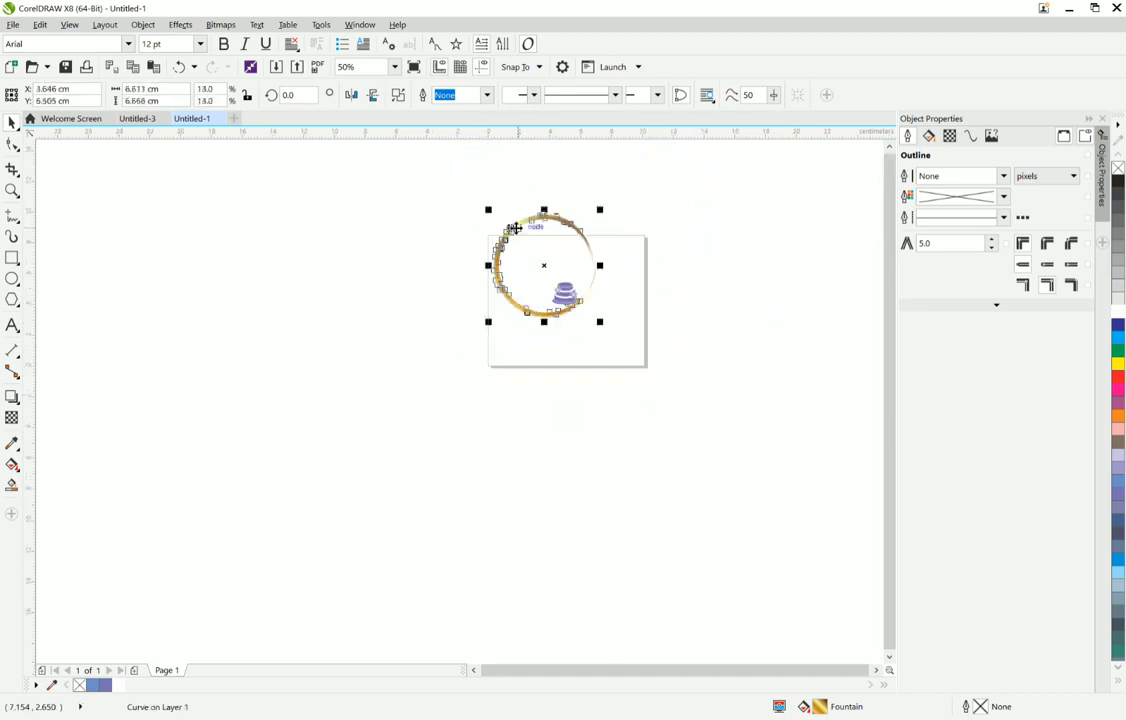
drag(485, 206, 525, 250)
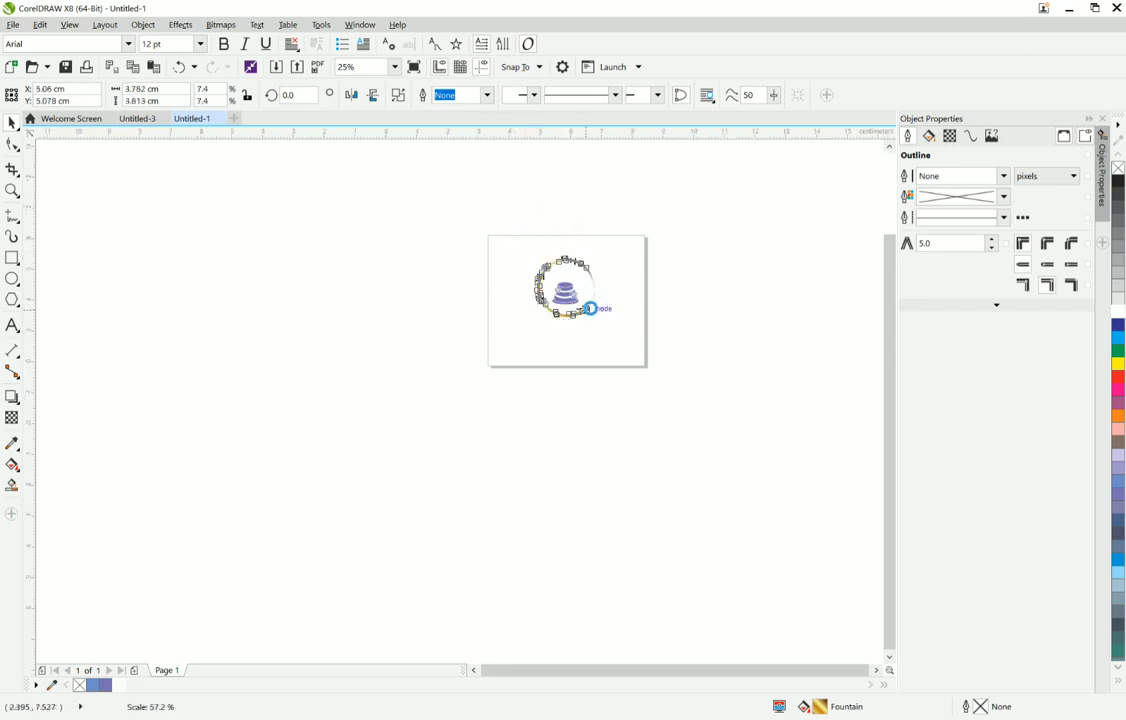
scroll(588, 307, up, 2)
drag(616, 349, 562, 292)
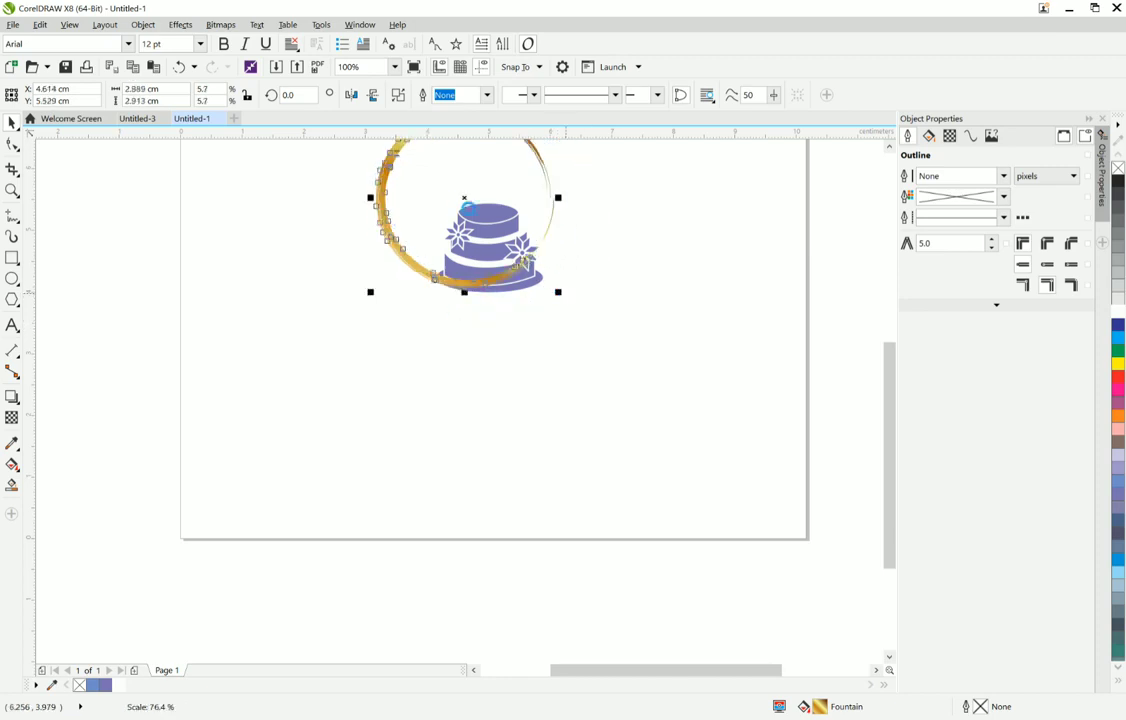
Step: Move the gold ring around the cake and shrink it to about 2.32 cm wide so it frames the cake
drag(464, 196, 494, 245)
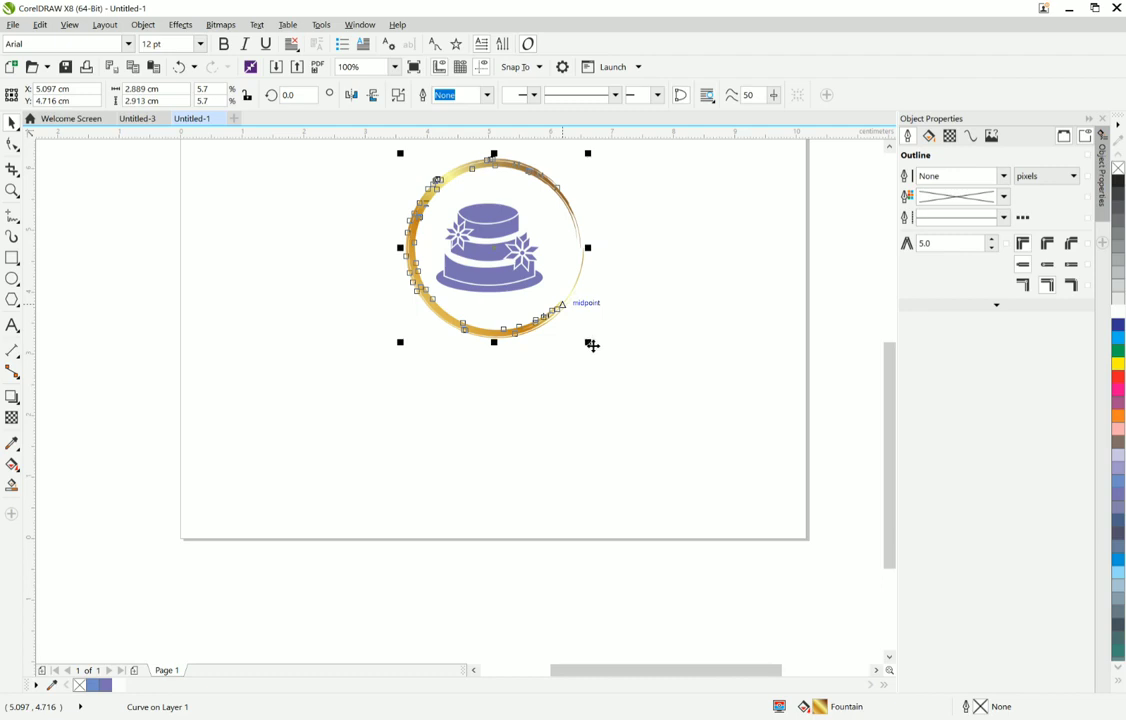
drag(588, 343, 570, 324)
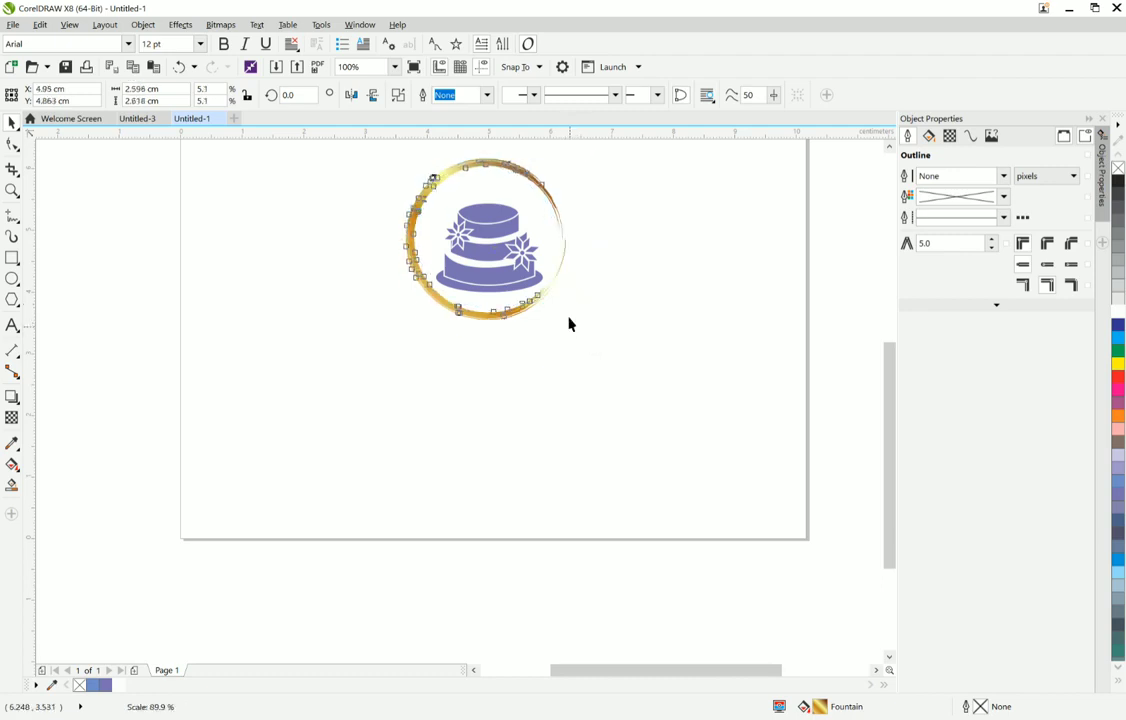
drag(400, 152, 417, 169)
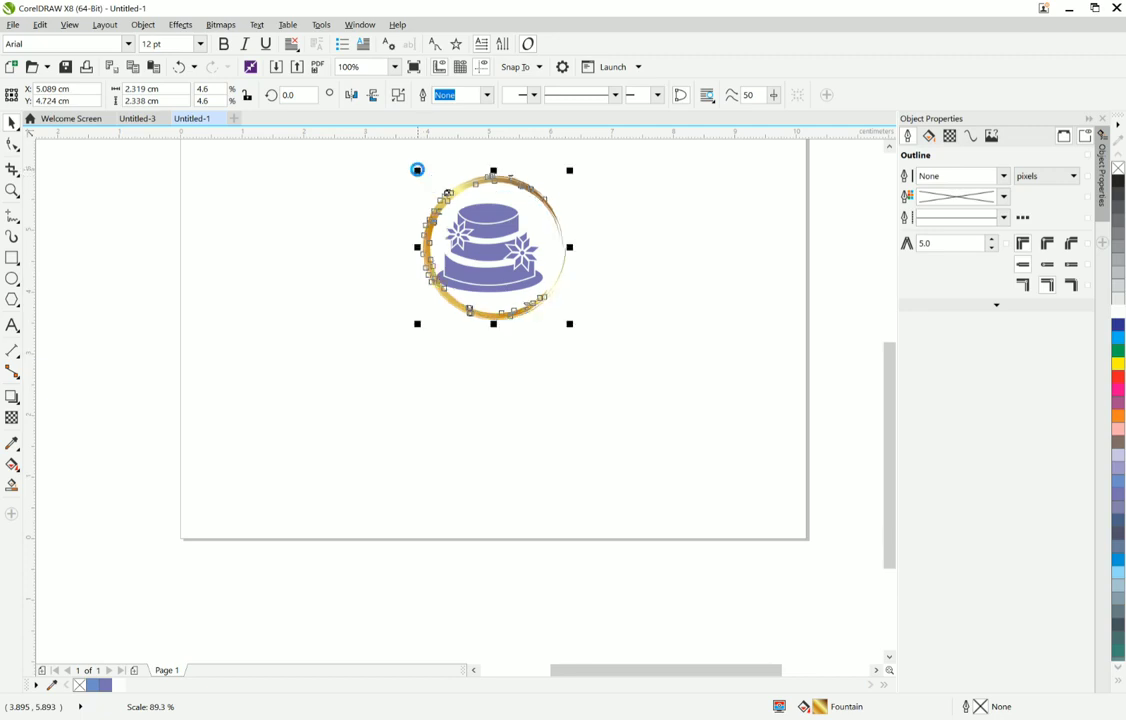
scroll(520, 221, up, 2)
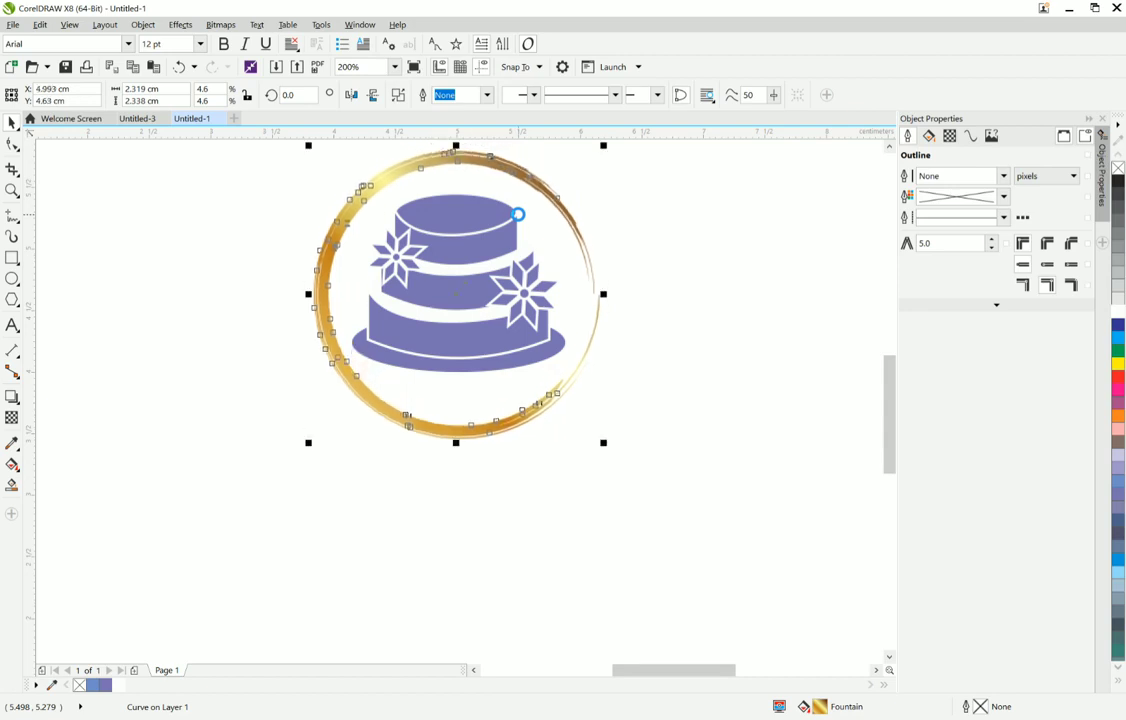
click(601, 503)
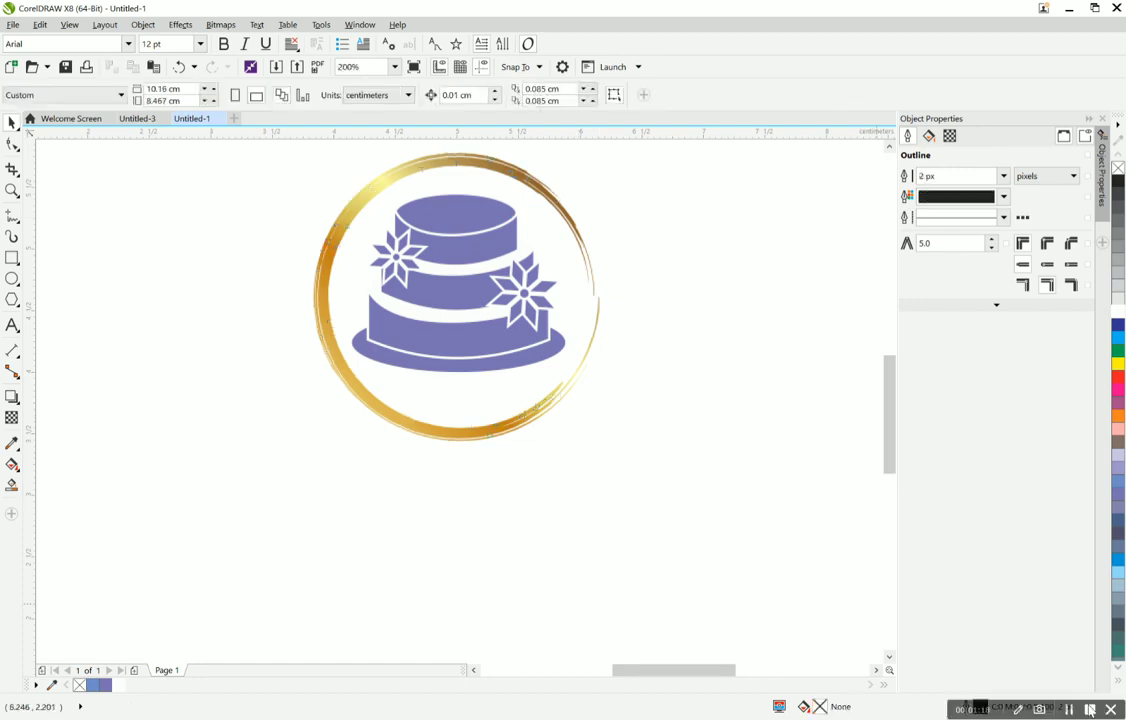
Step: Insert the 24 pt Clickbait text below the gold ring and retype it as "joys bakery"
key(ctrl+v)
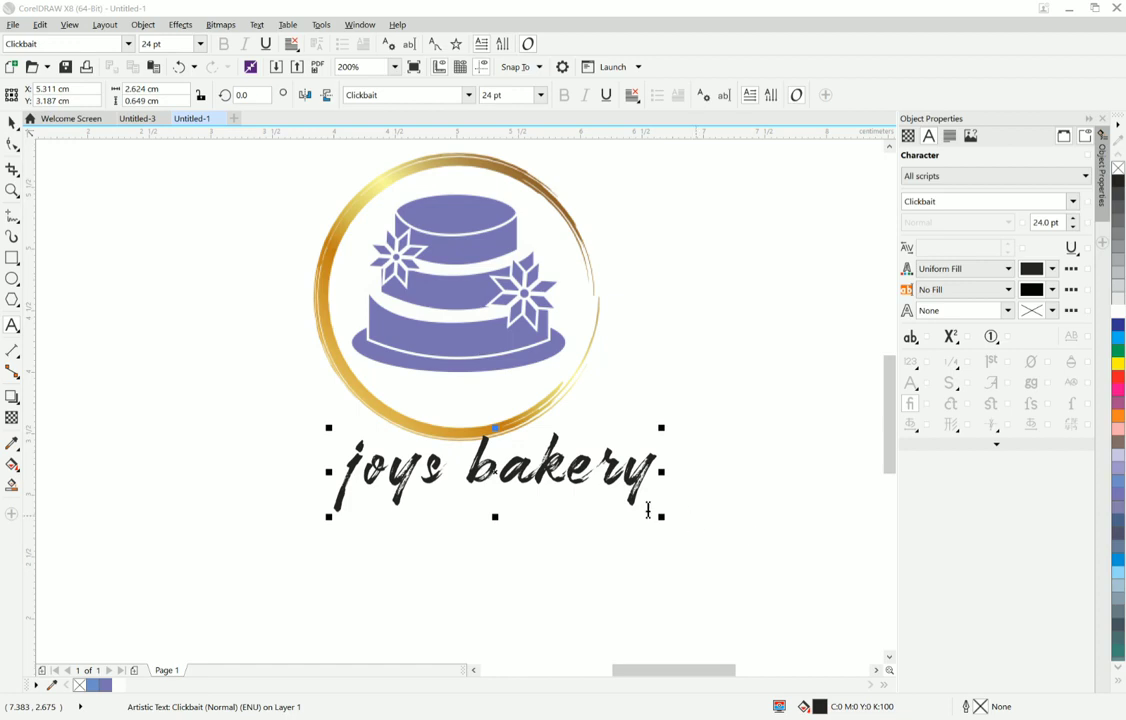
click(555, 485)
click(637, 481)
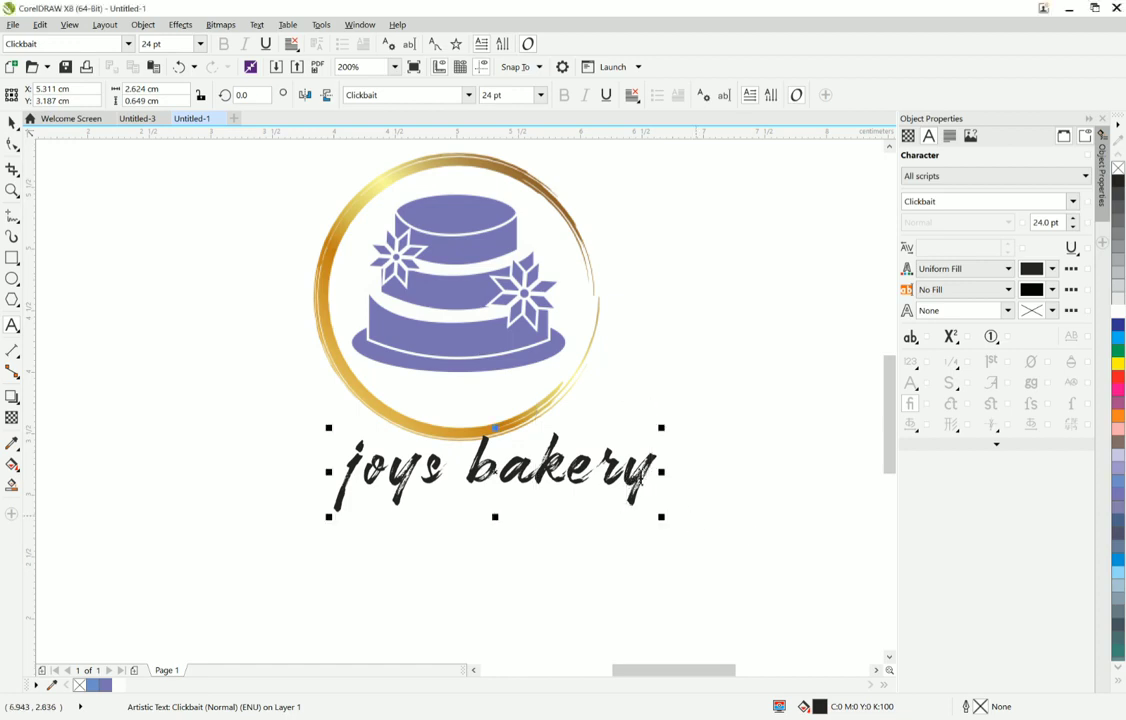
drag(652, 470, 317, 466)
key(Delete)
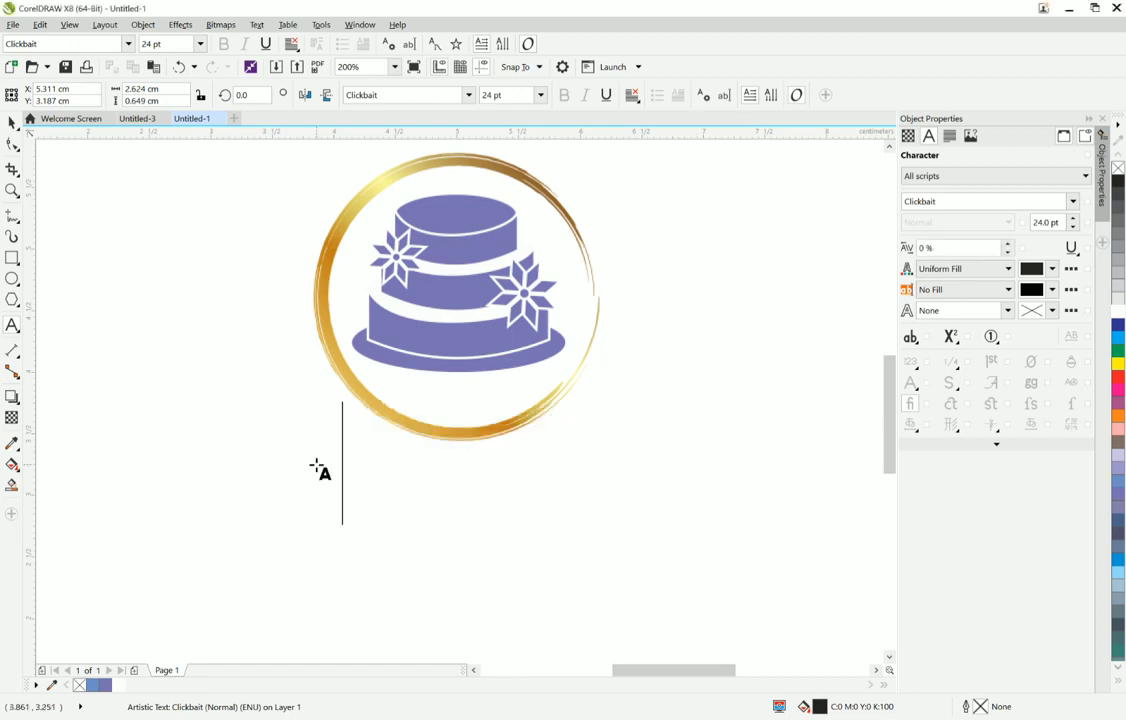
text(jo)
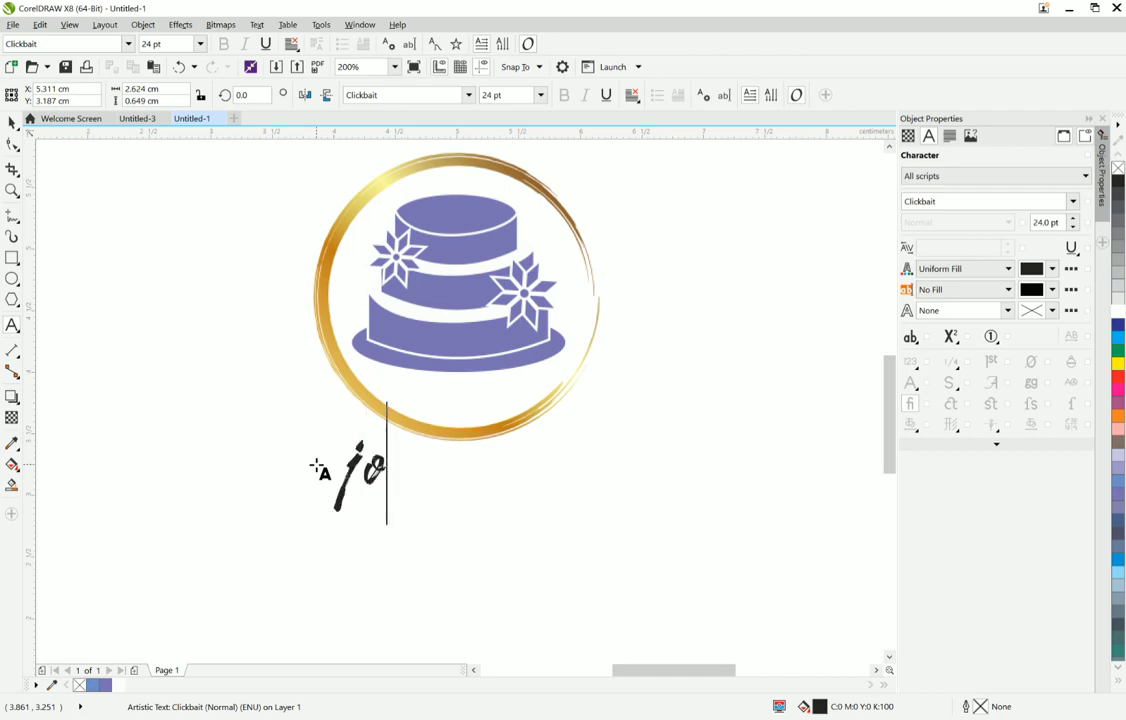
text(ys b)
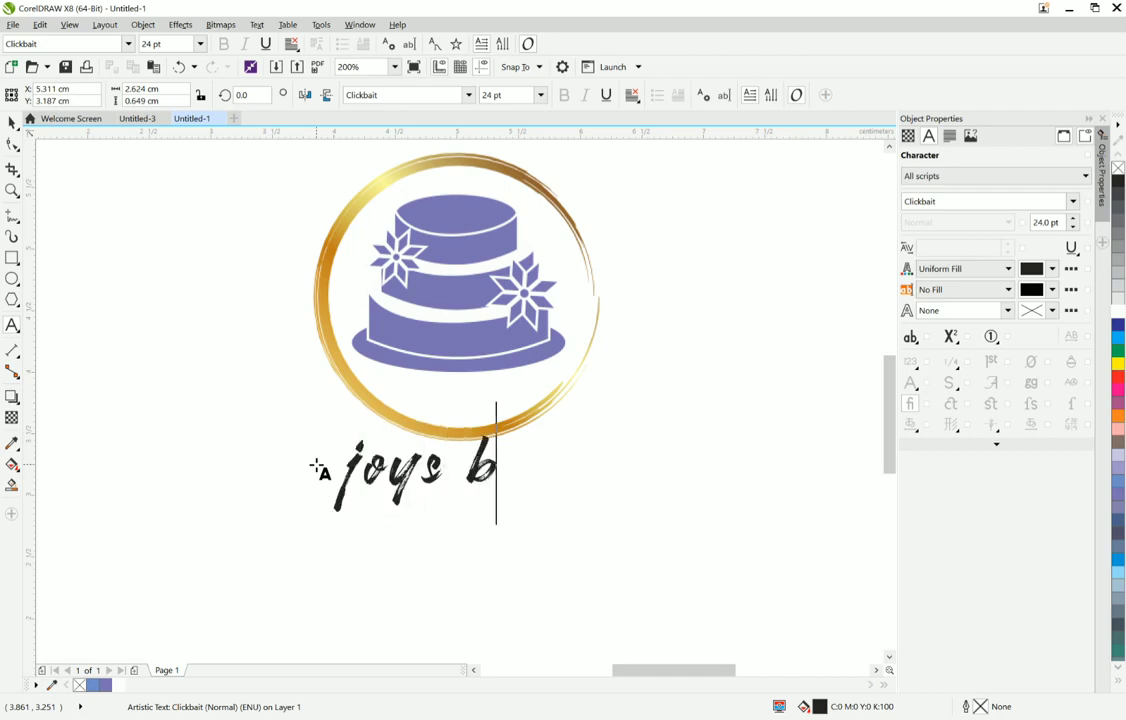
text(akery)
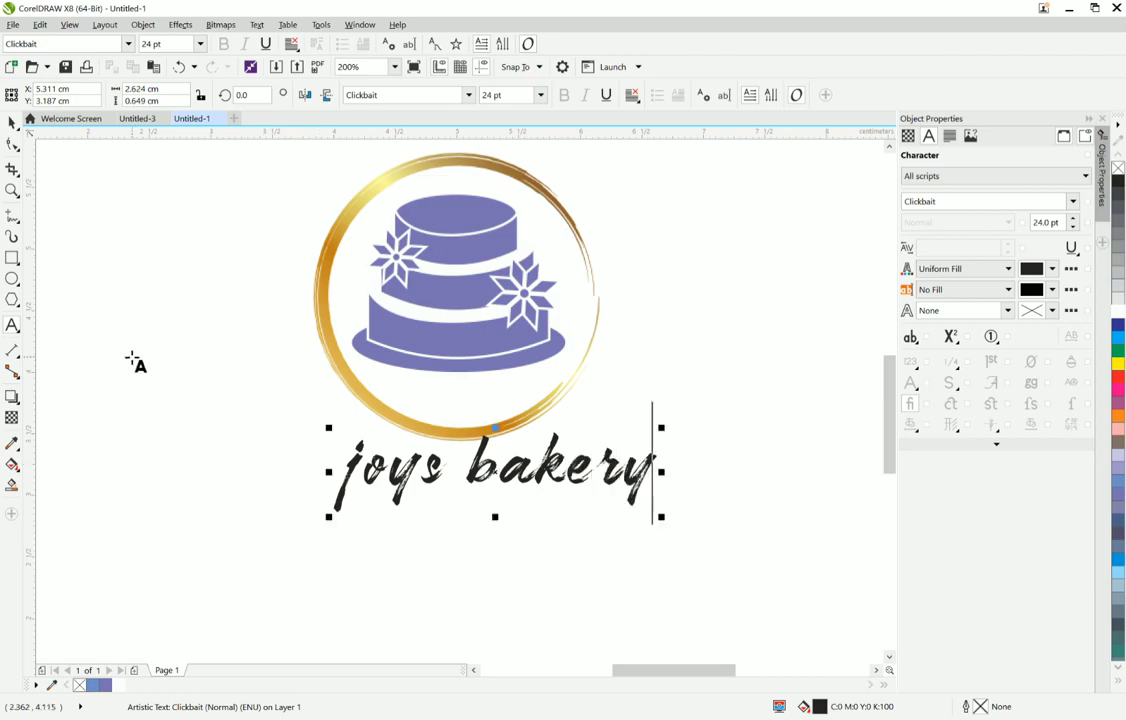
Step: Select the whole "joys bakery" text and apply the Clickbait font to it
click(22, 333)
click(434, 463)
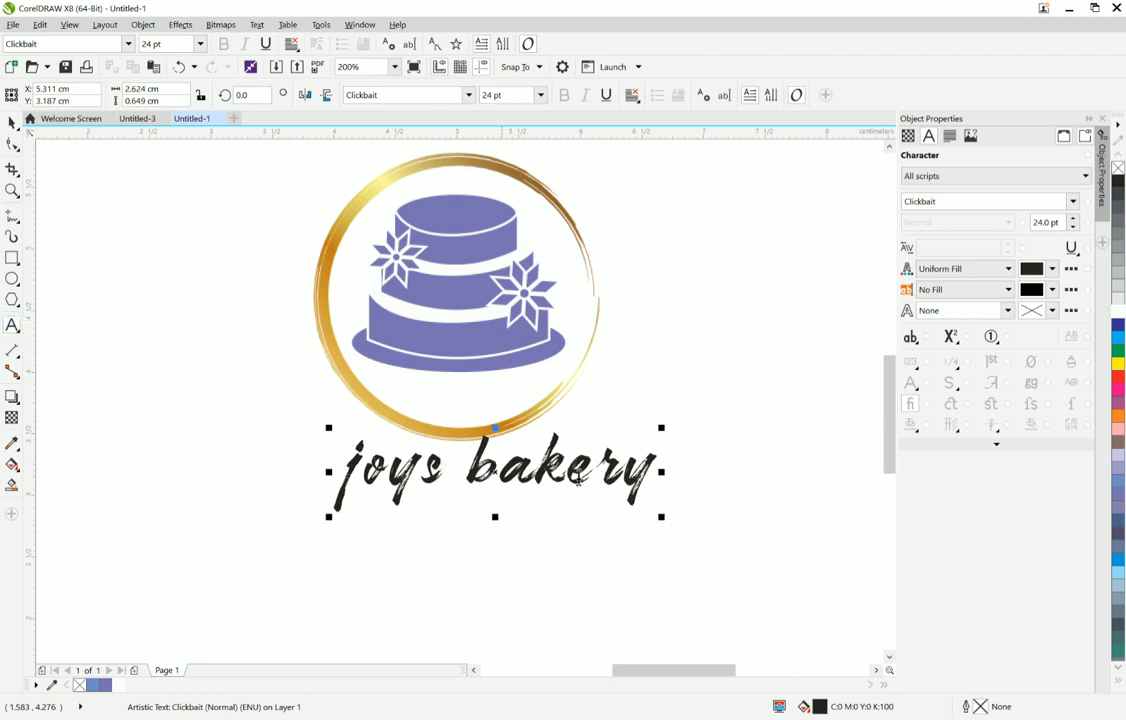
drag(655, 468, 206, 472)
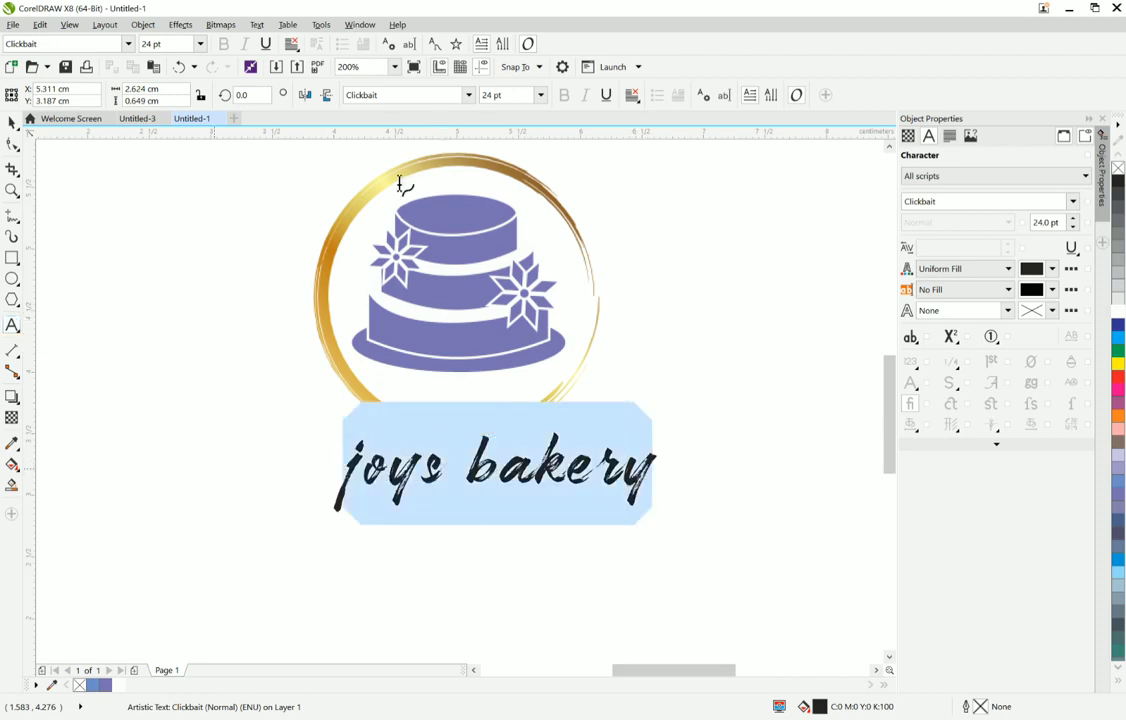
click(463, 98)
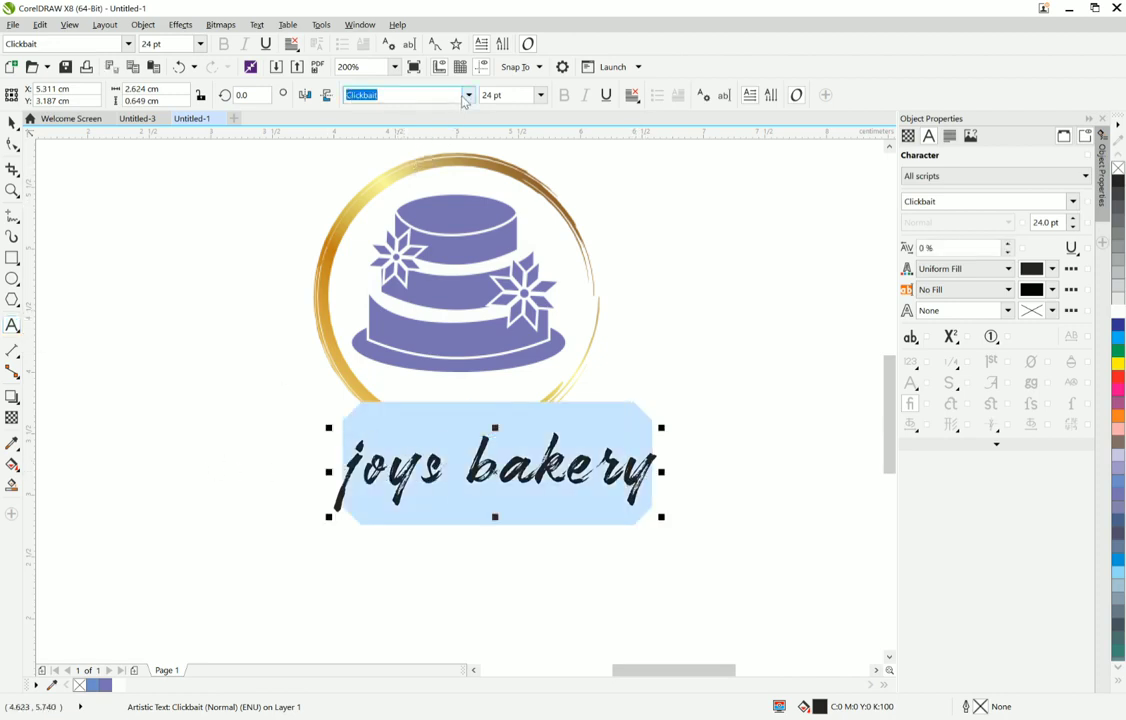
click(468, 95)
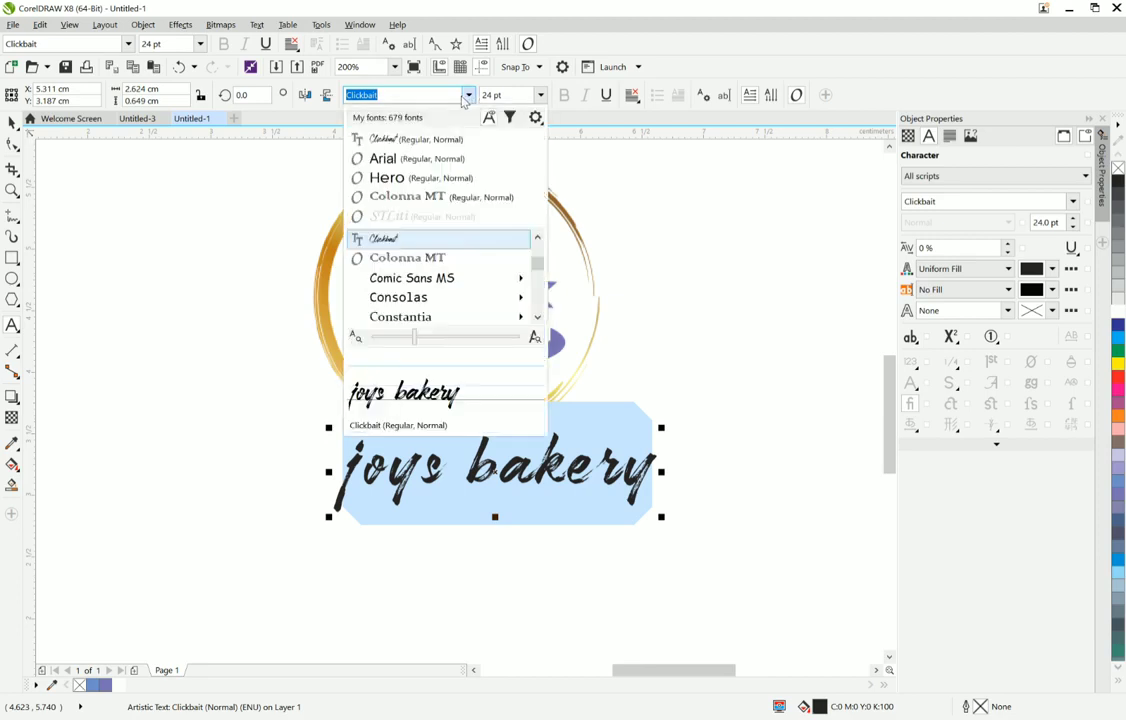
click(420, 141)
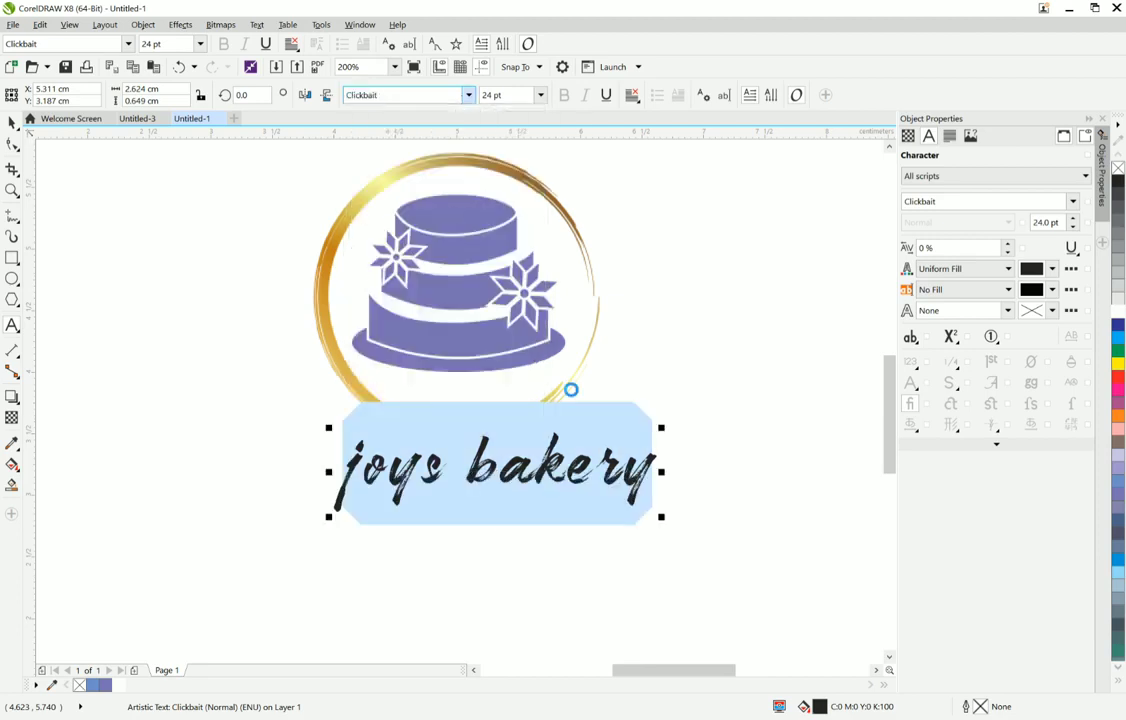
Step: Add a second line reading "little dessert infinite joy" below "joys bakery" in the same text object
click(643, 482)
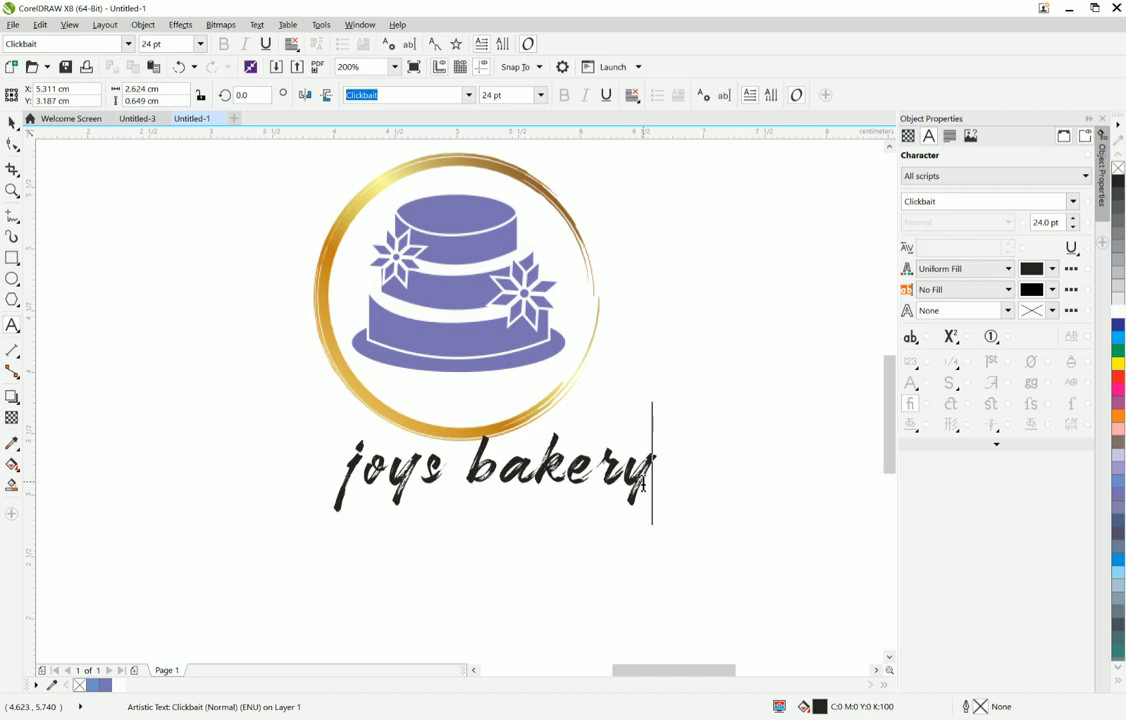
key(Return)
text(l)
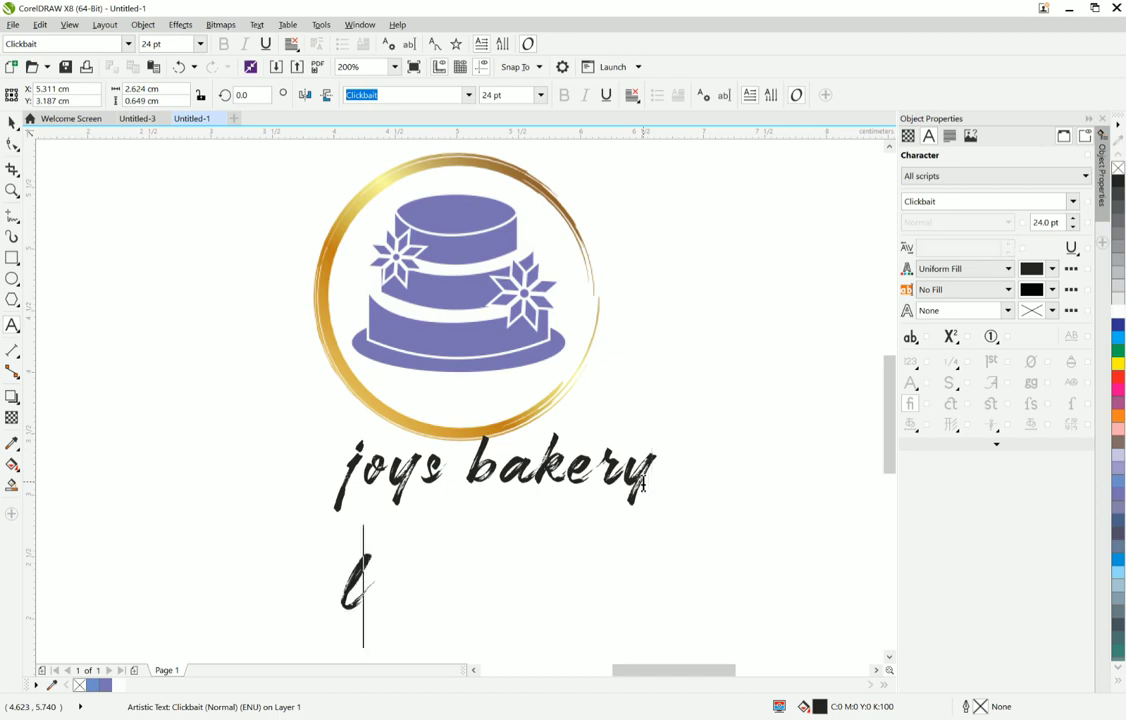
text(ittle )
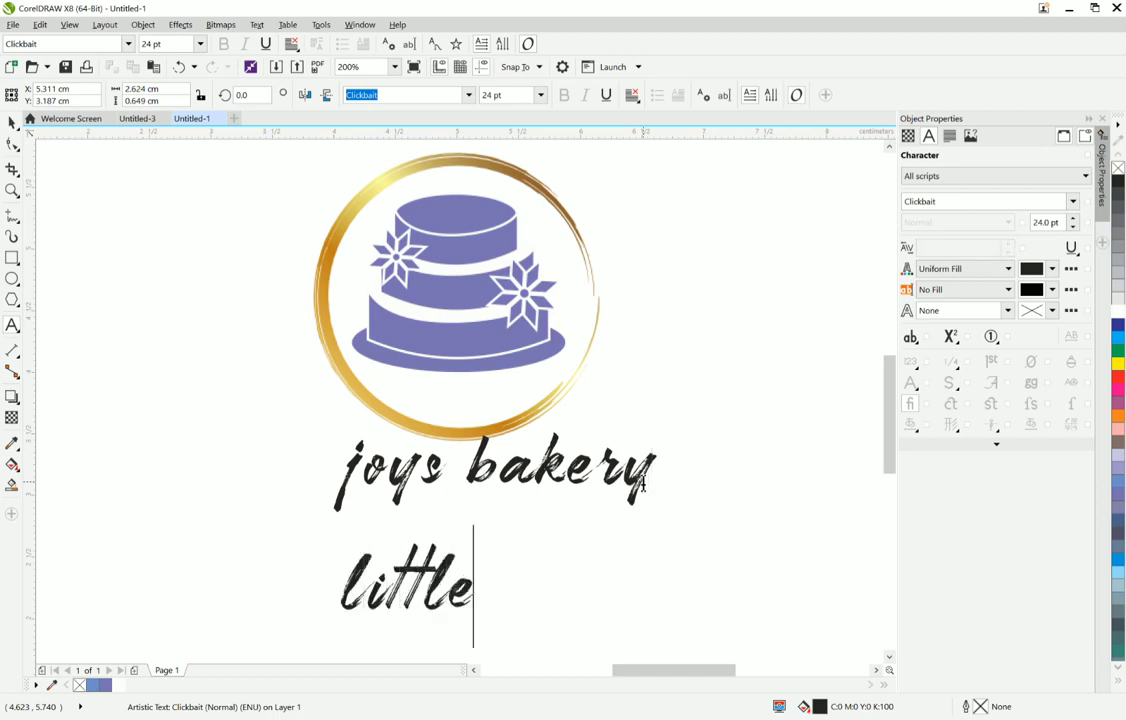
text(de)
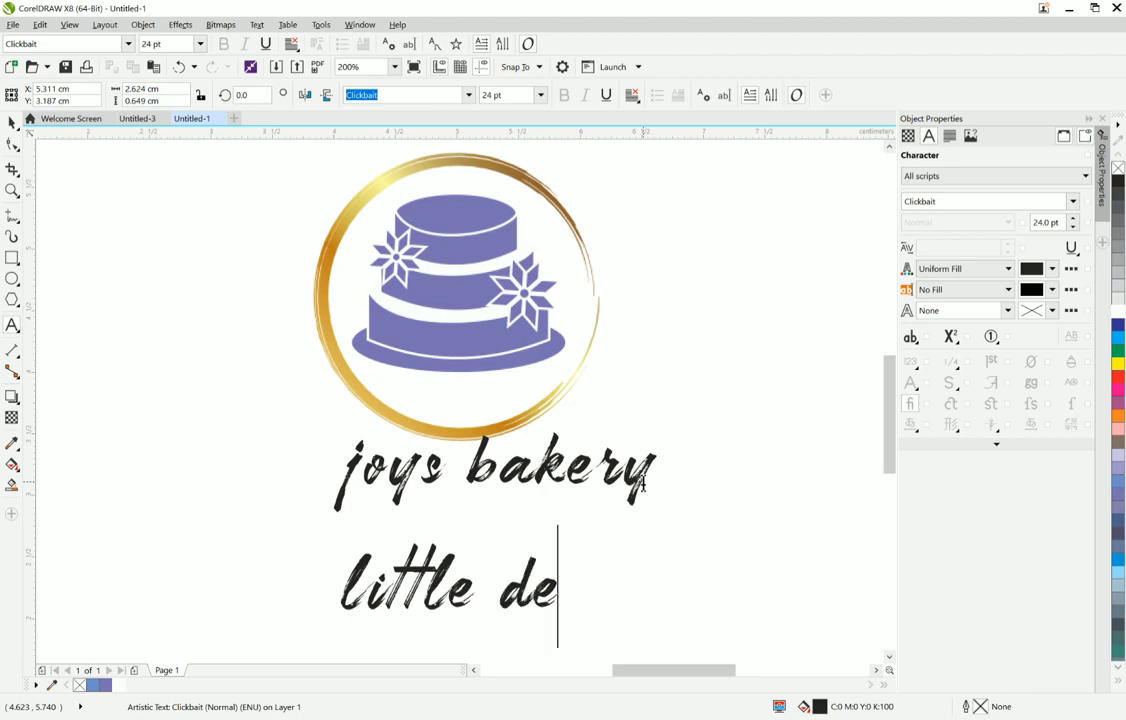
text(ssert)
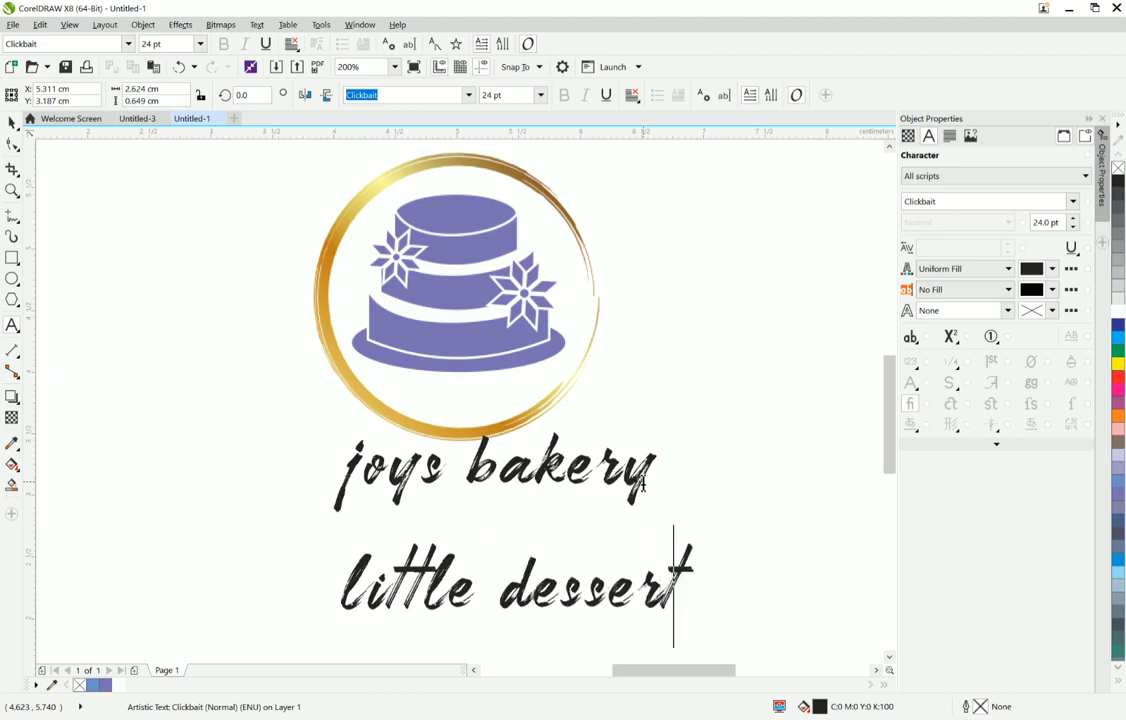
text( in)
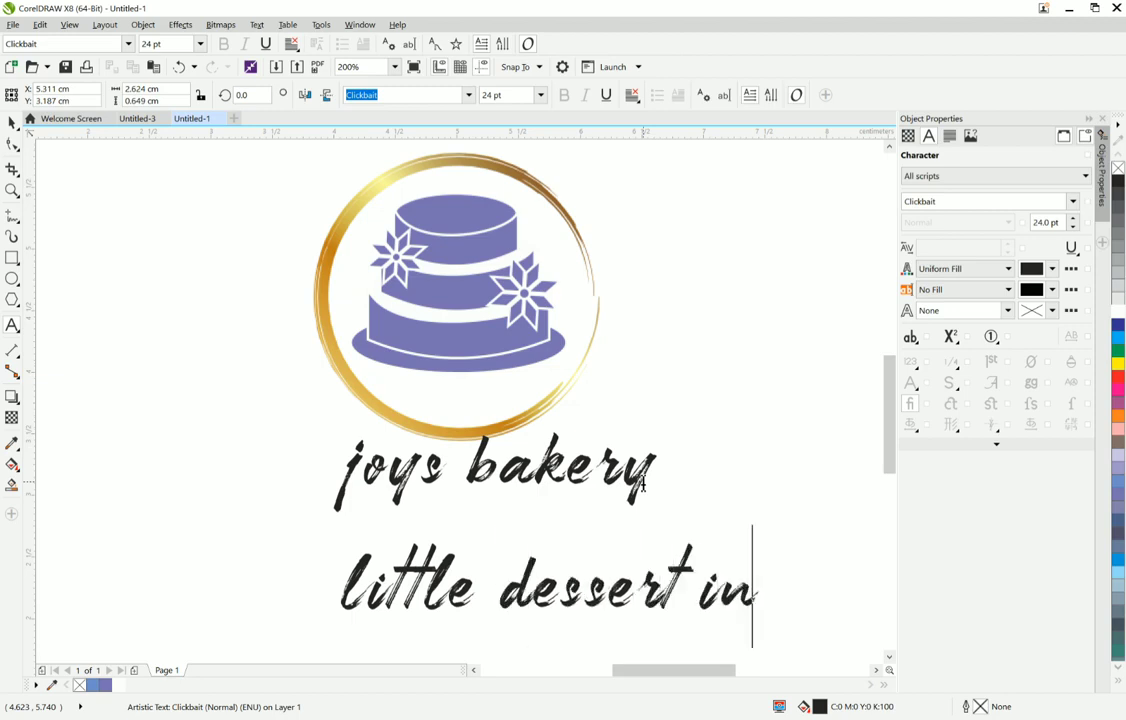
text(finite)
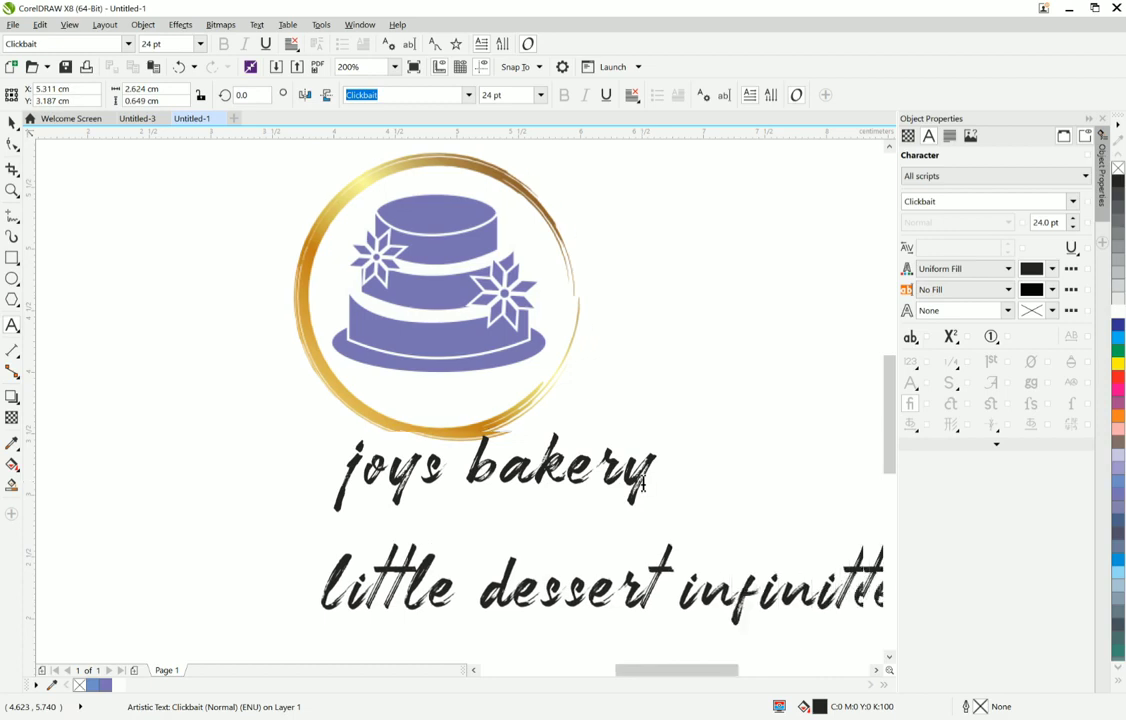
text( poy)
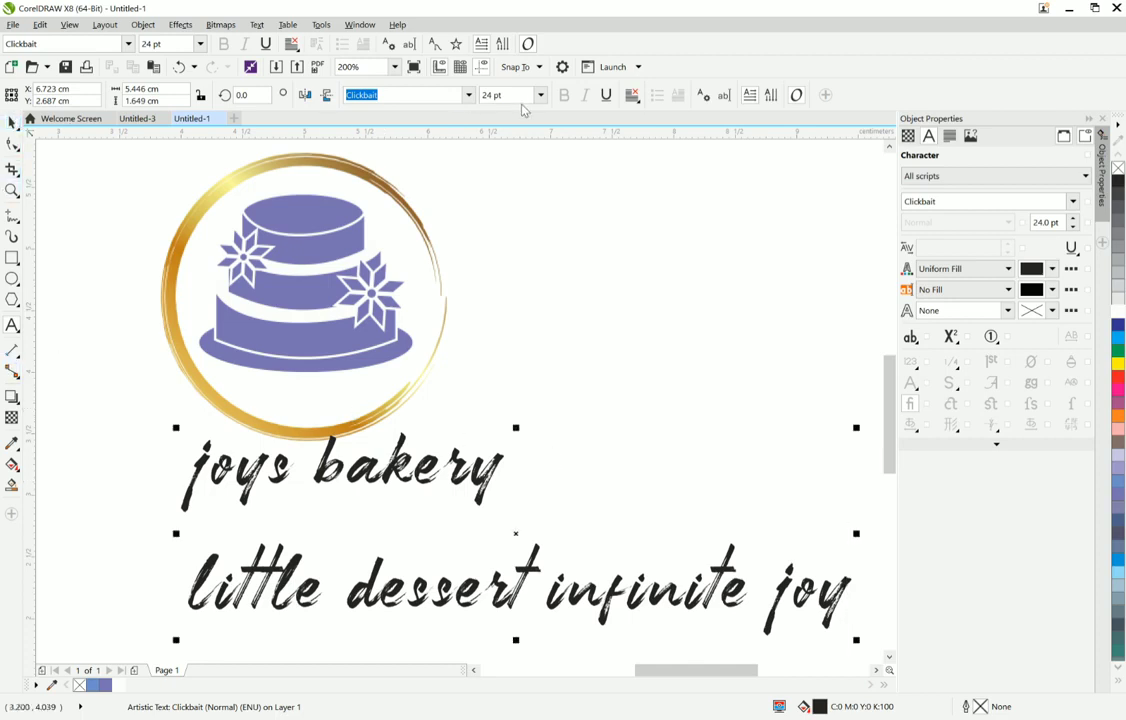
Step: Center-align the two text lines and move them clear below the gold ring, to about X 4.72 cm, Y 2.20 cm
click(633, 95)
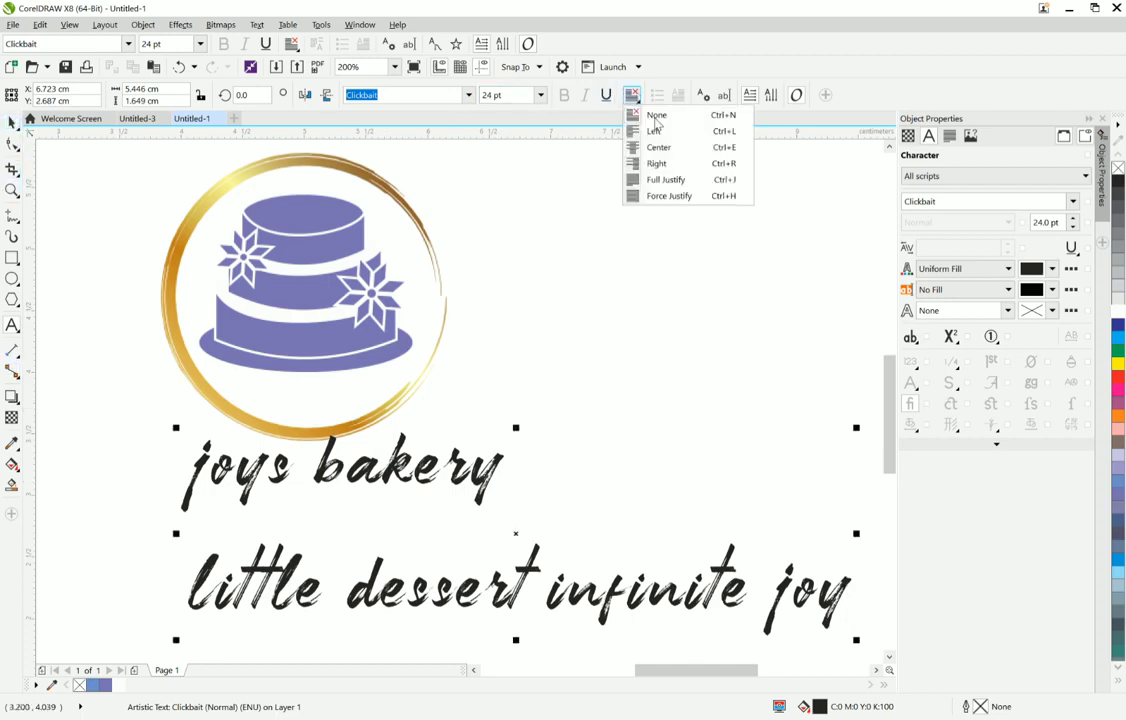
click(675, 149)
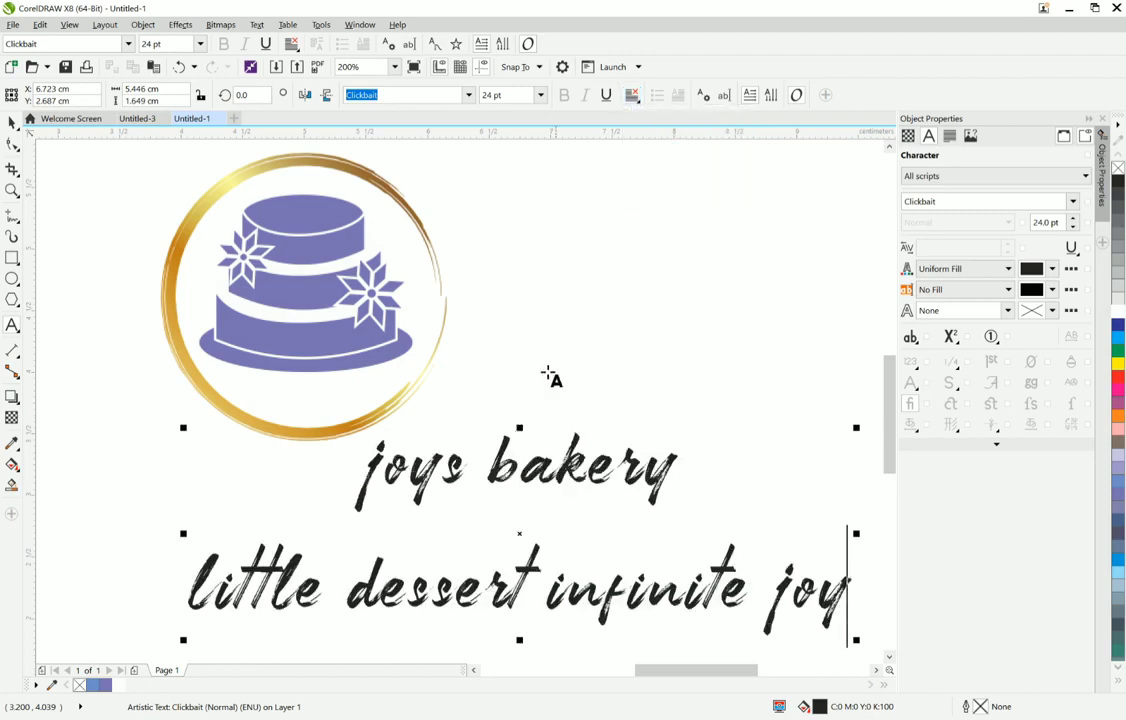
drag(520, 532, 310, 527)
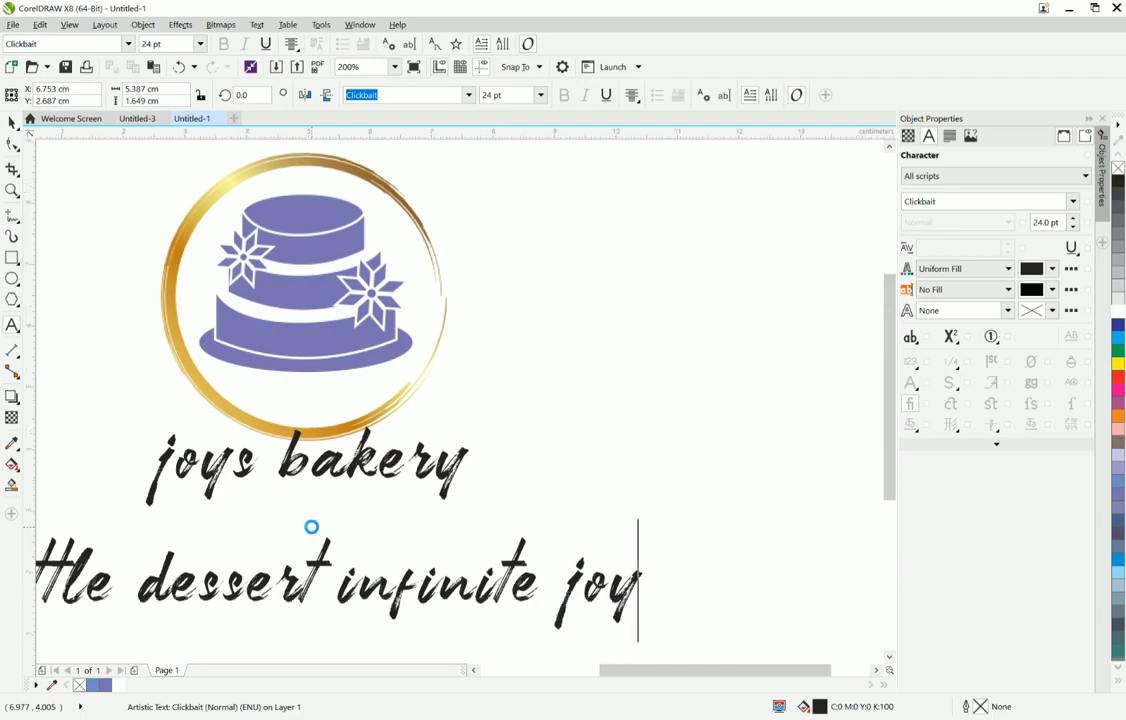
scroll(311, 527, down, 2)
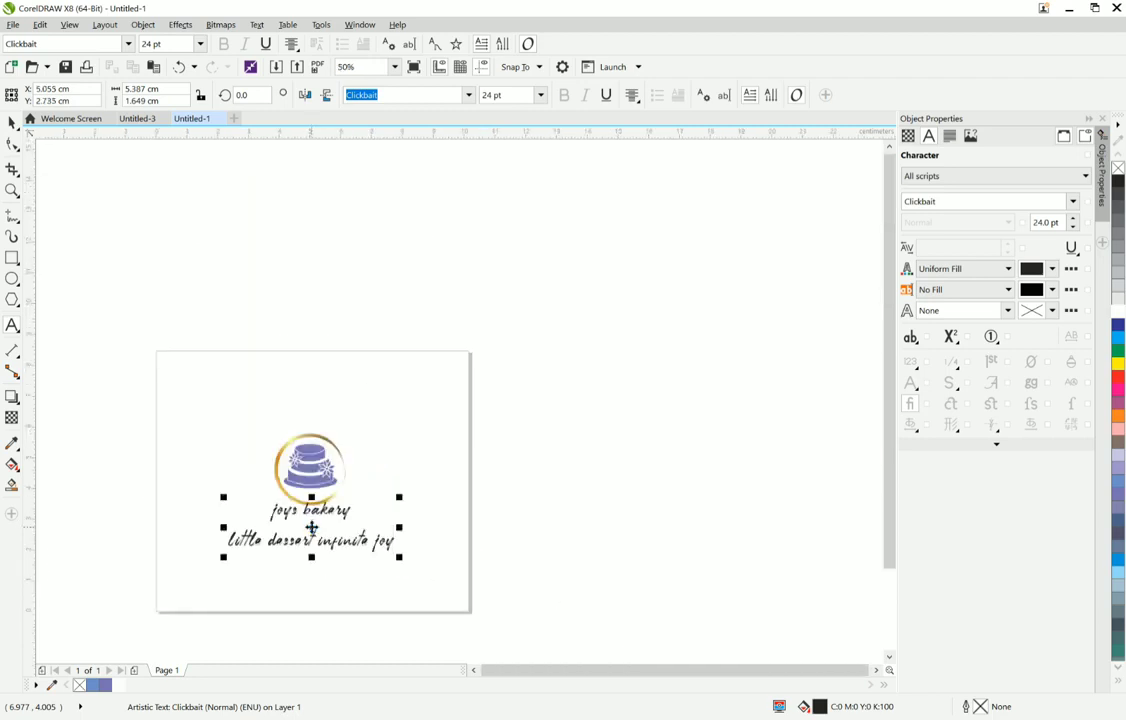
mouse_move(311, 527)
mouse_down()
mouse_move(319, 541)
mouse_move(301, 542)
mouse_up()
scroll(309, 558, up, 4)
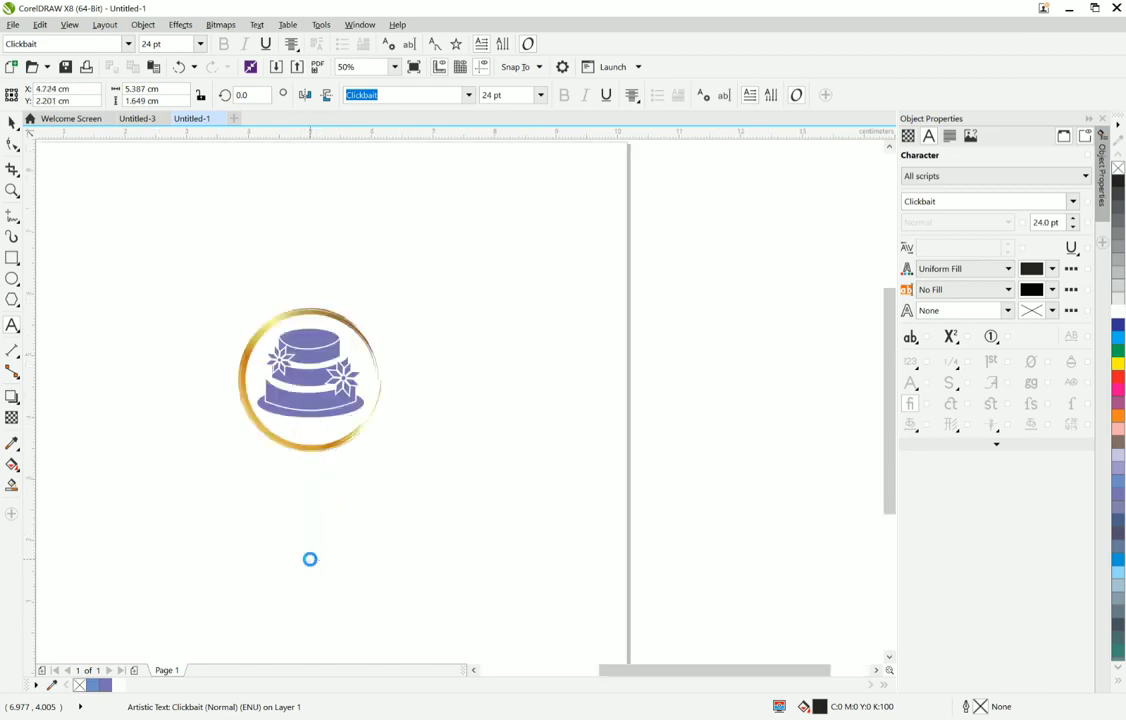
Step: Sample the gold from the ring's lower edge and fill both text lines with it (#D1A03A)
click(12, 443)
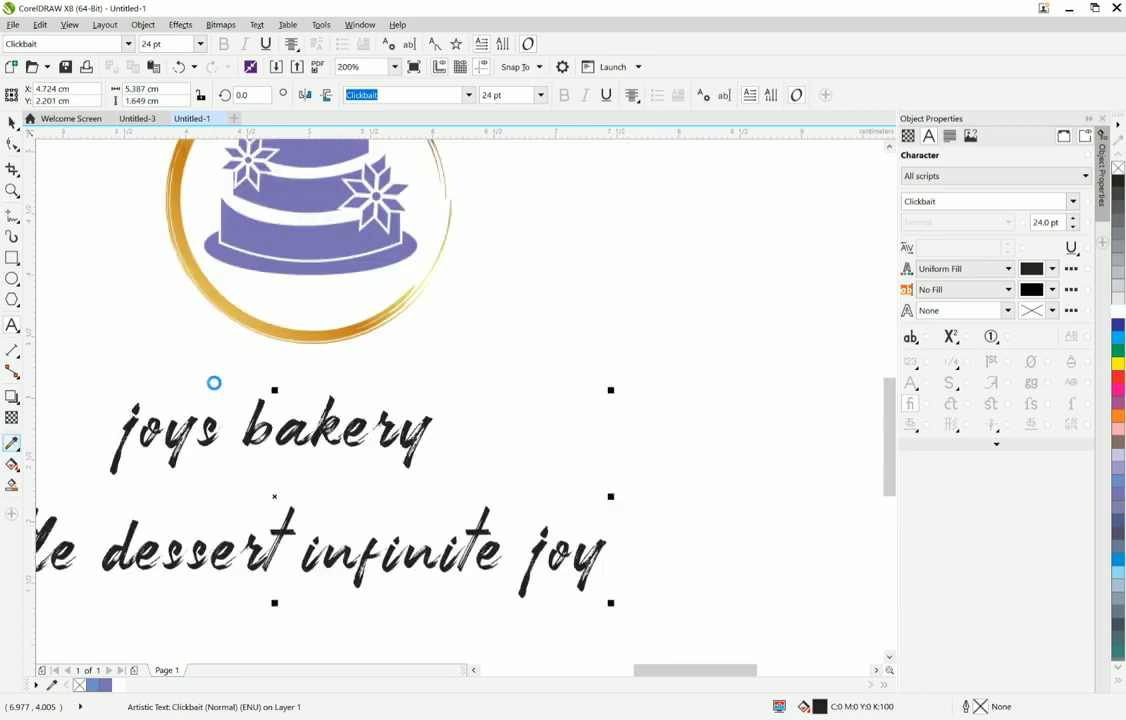
click(297, 327)
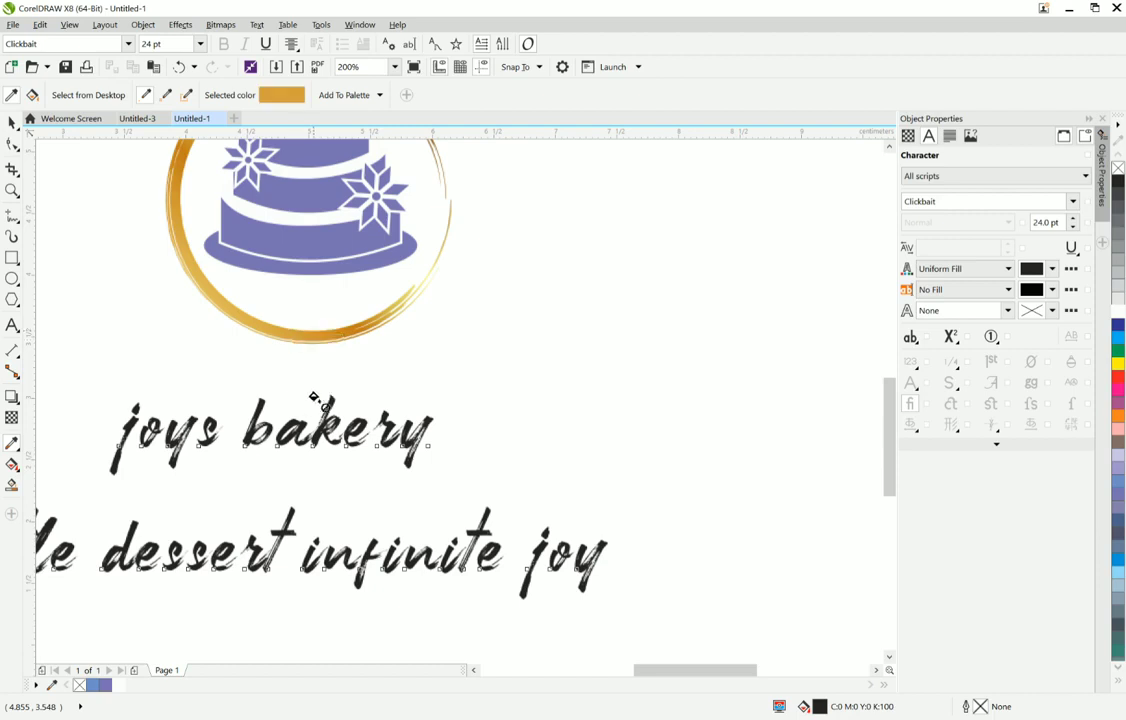
click(322, 432)
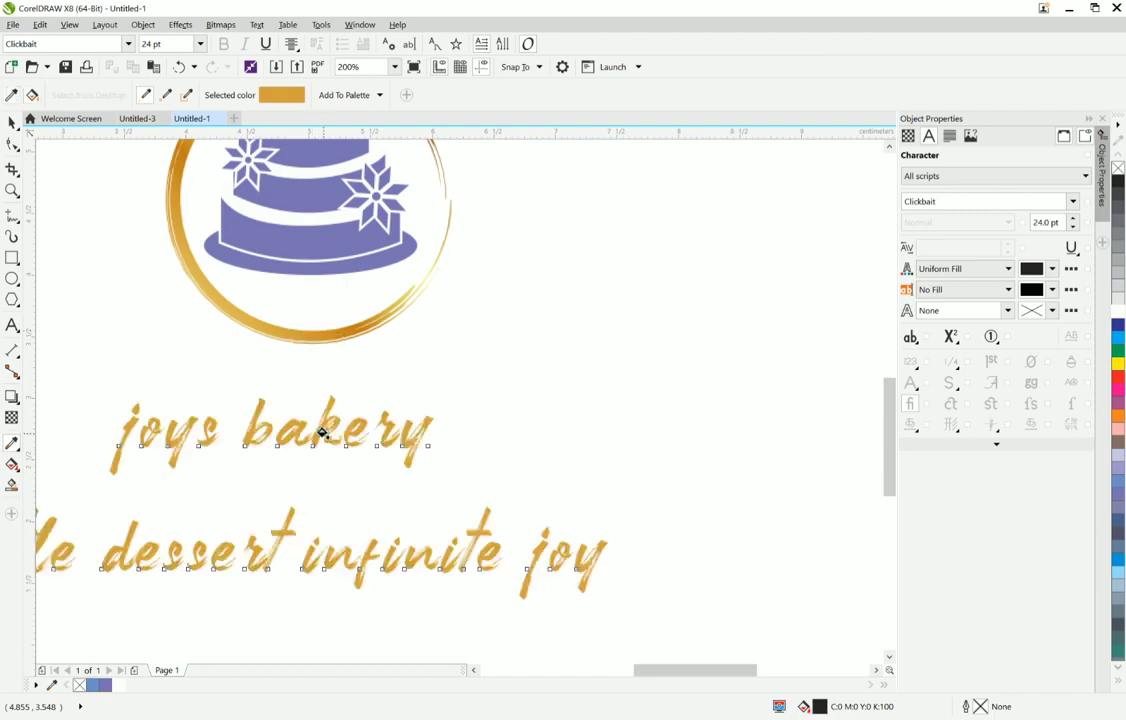
click(12, 122)
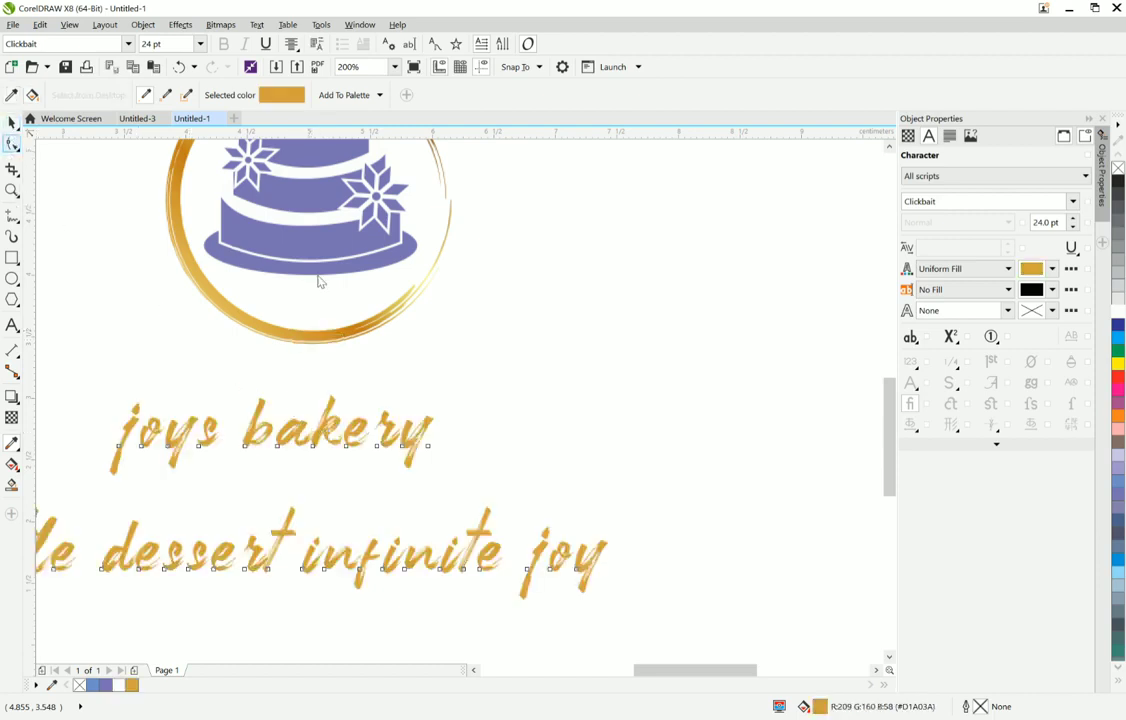
scroll(600, 375, down, 1)
scroll(600, 375, down, 2)
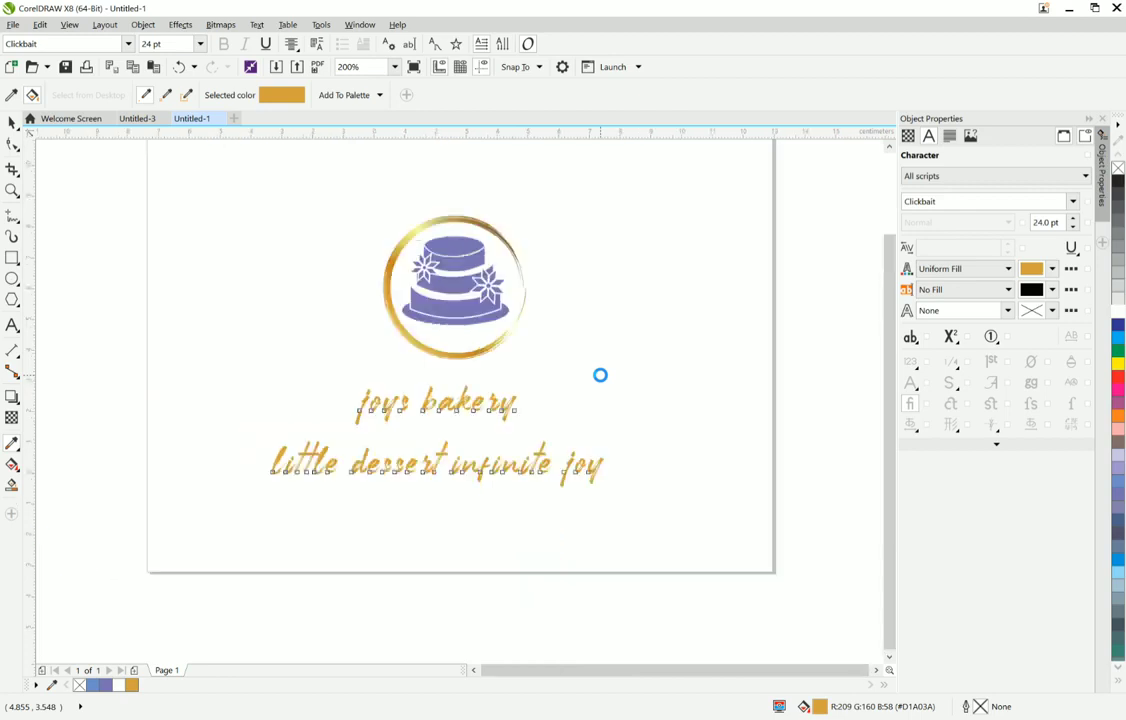
click(12, 122)
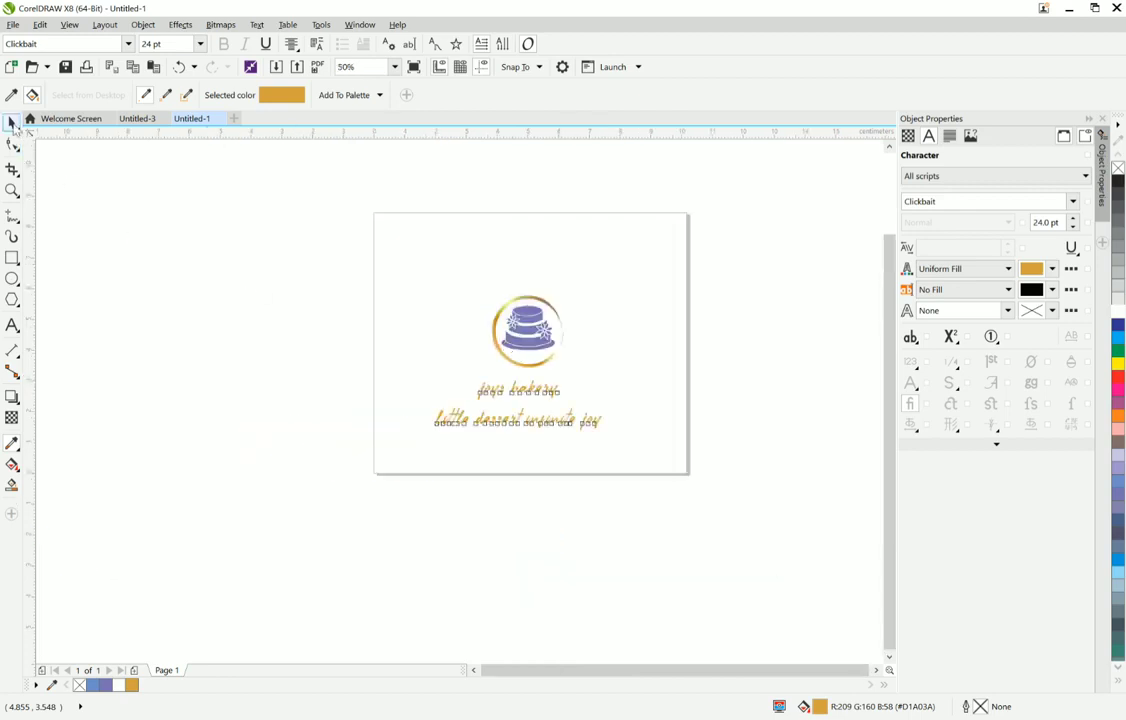
Step: Sample a lighter gold from the ring's lower-left arc and fill the cake's base plate, bottom tier and middle tier with it
scroll(541, 338, up, 1)
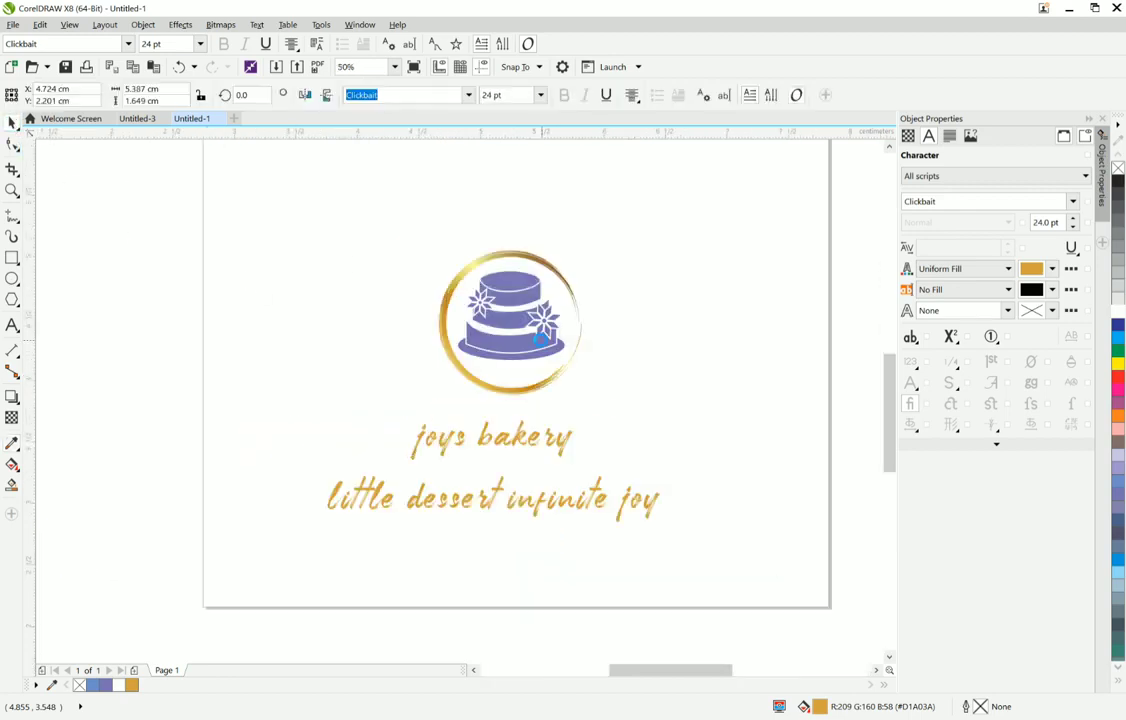
scroll(541, 338, up, 1)
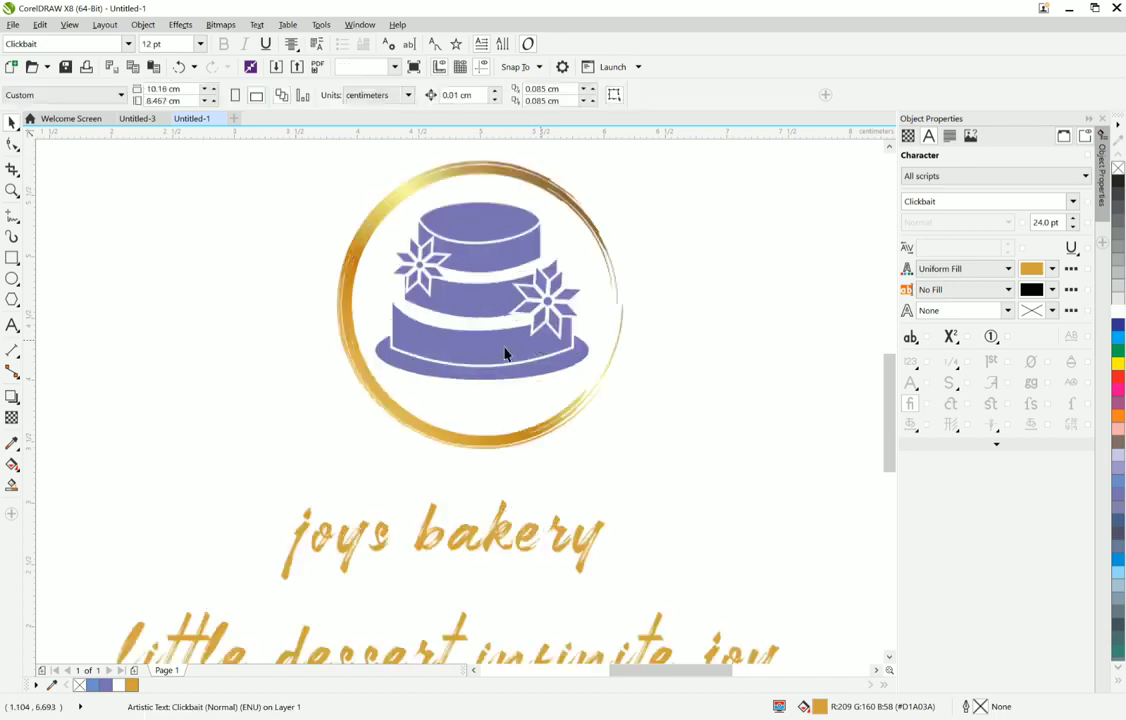
click(12, 443)
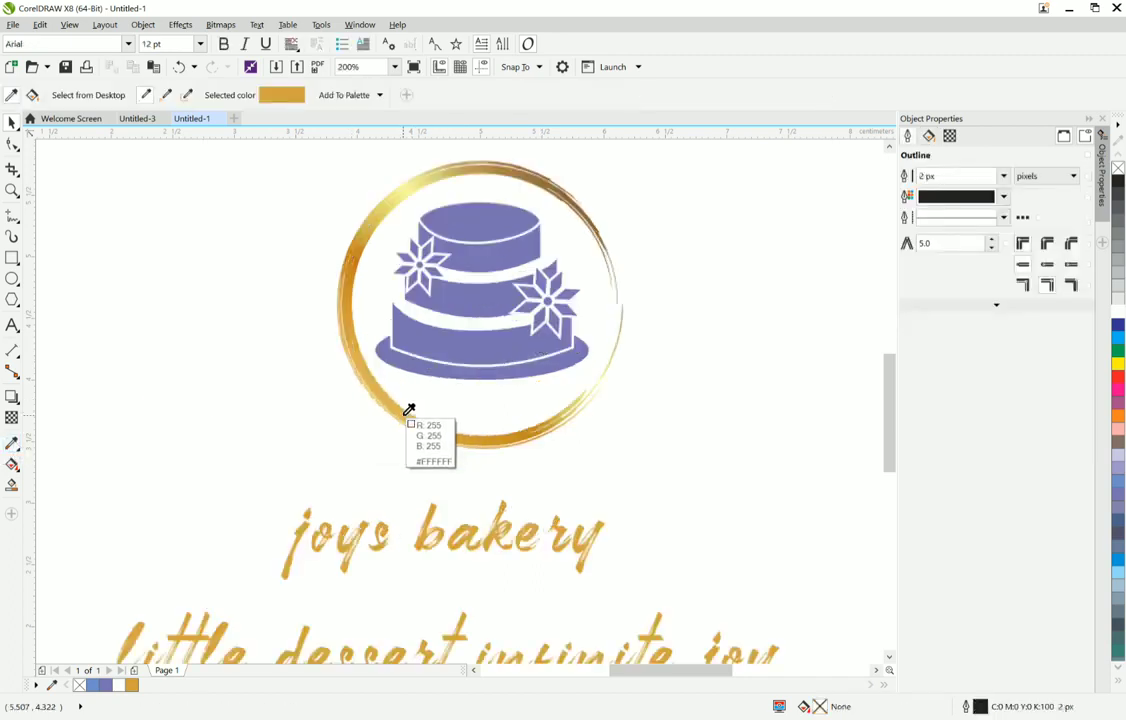
click(410, 411)
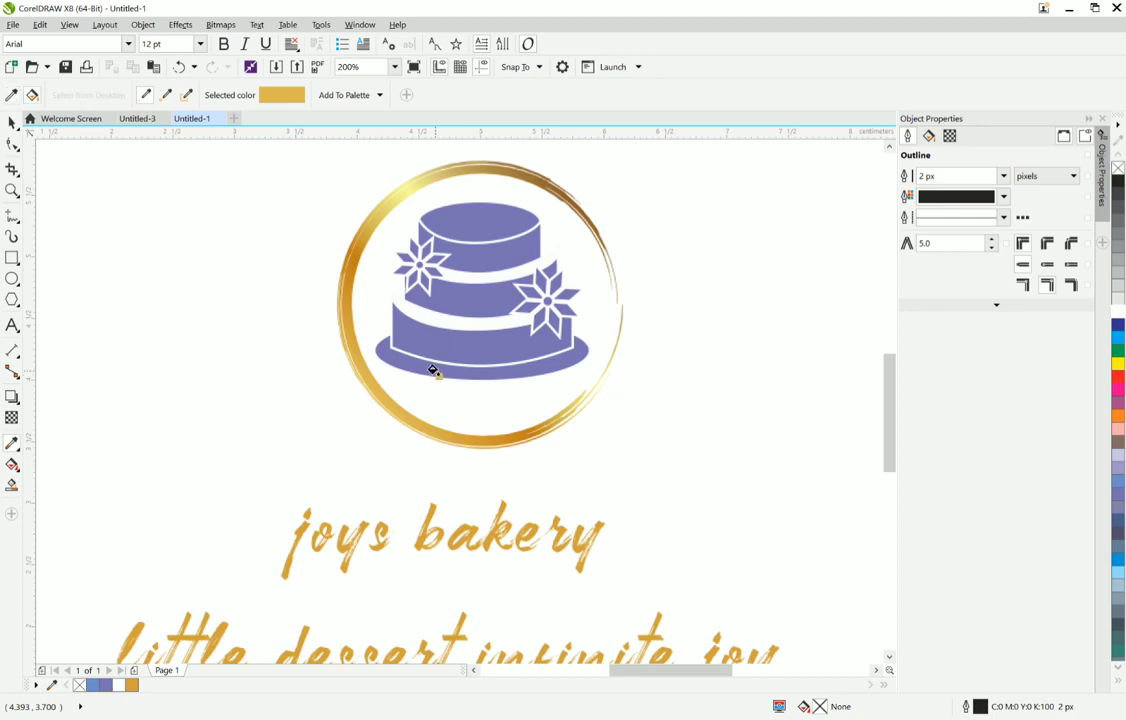
click(431, 370)
click(444, 339)
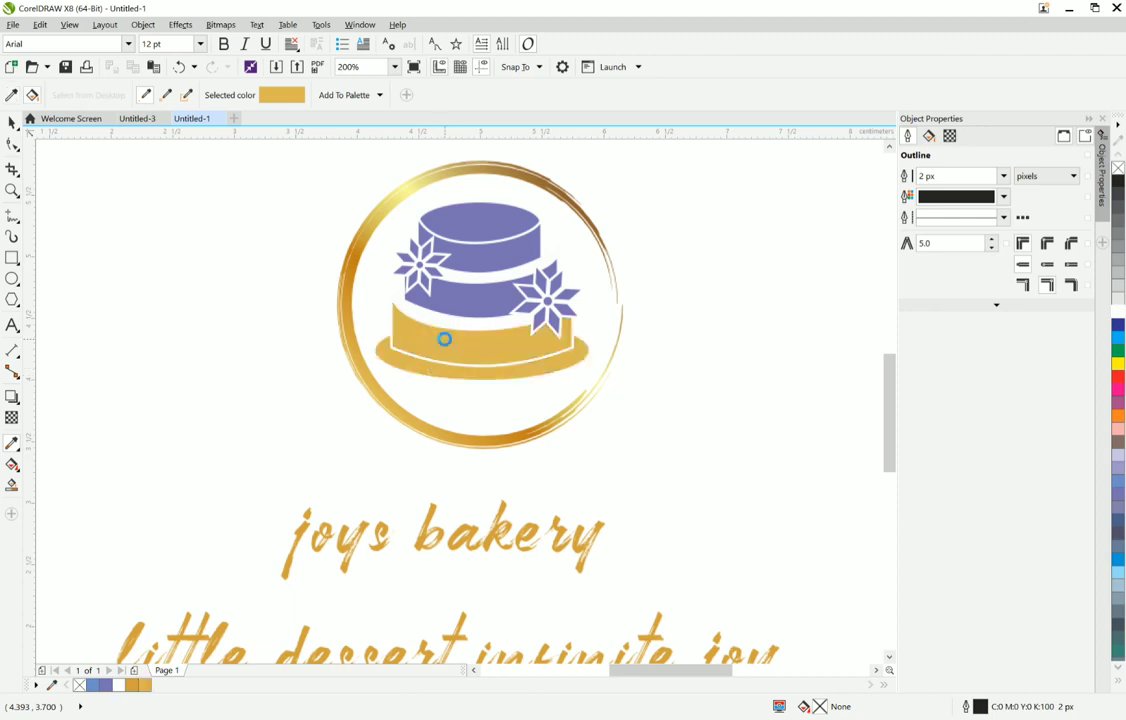
click(464, 293)
Step: Fill the petals and center of the larger star flower on the cake's right side with the sampled gold
scroll(540, 305, up, 2)
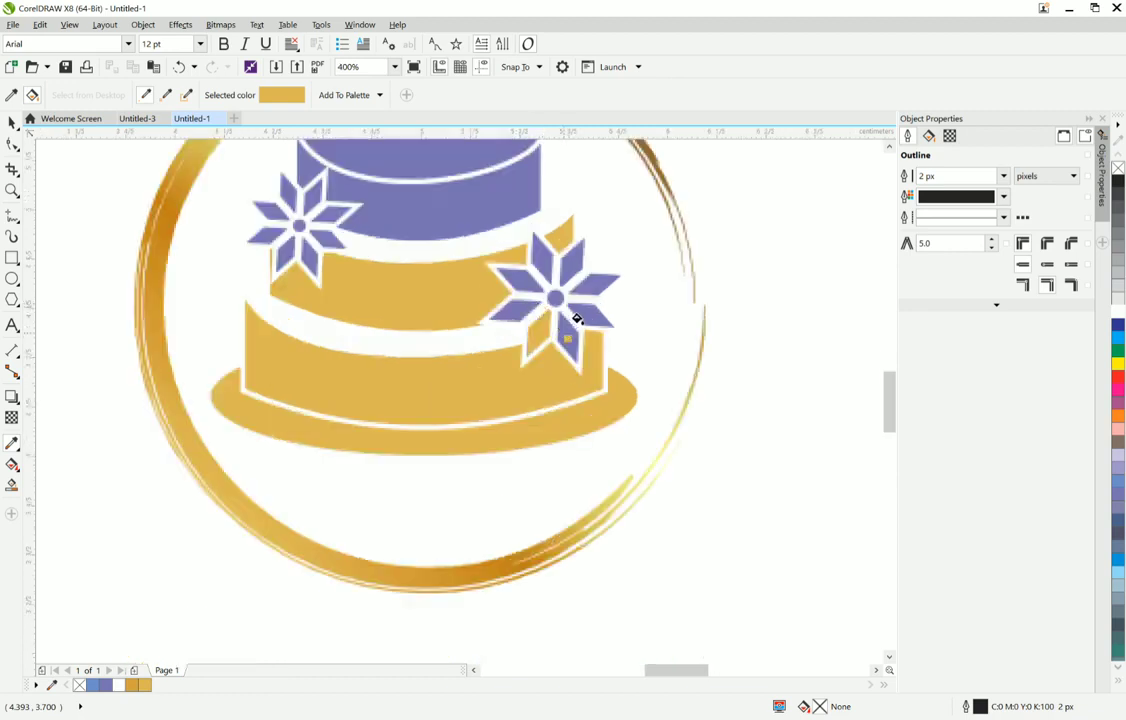
click(577, 318)
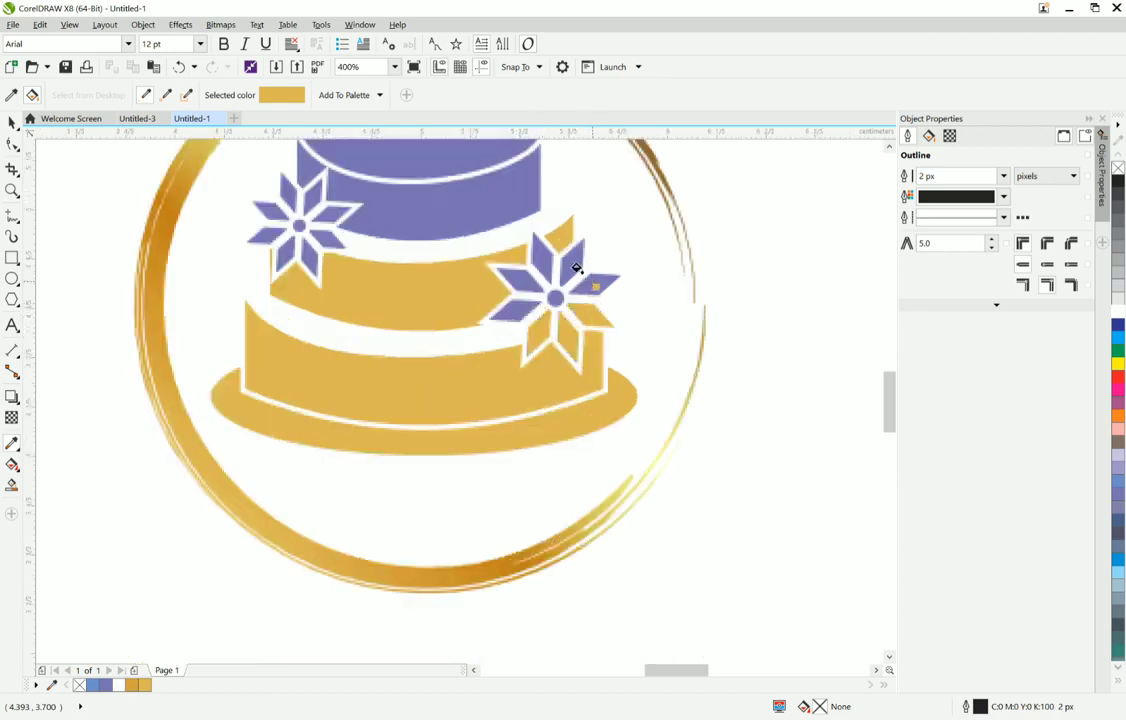
click(573, 263)
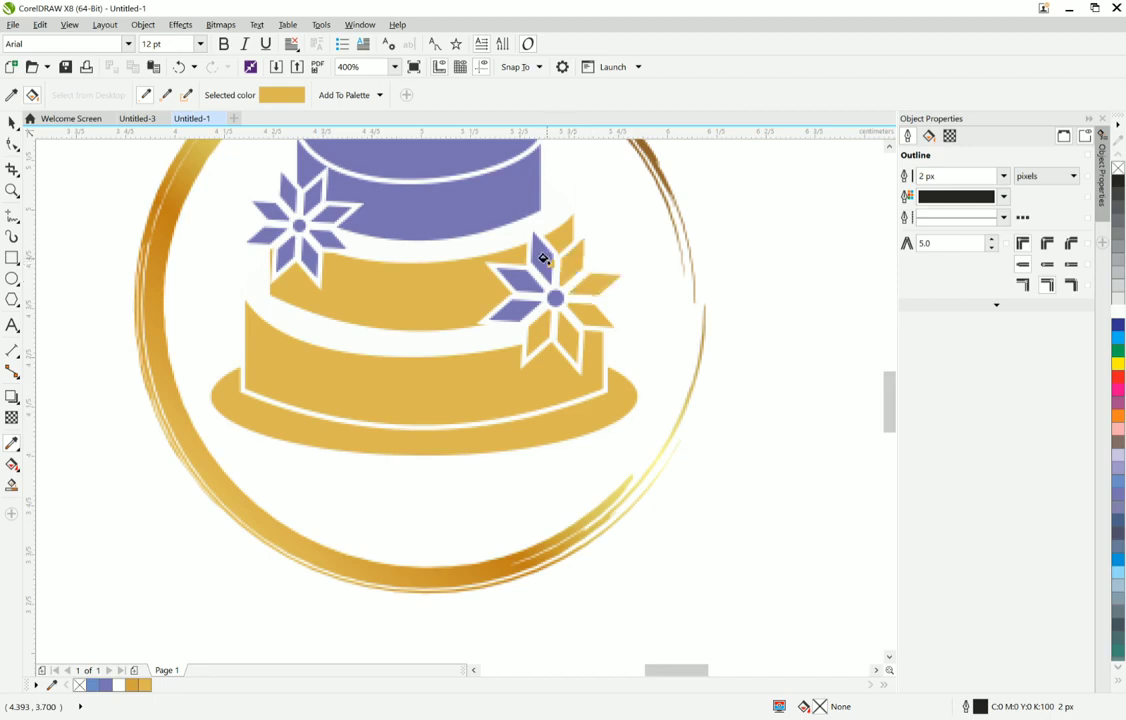
click(543, 259)
click(522, 285)
click(545, 305)
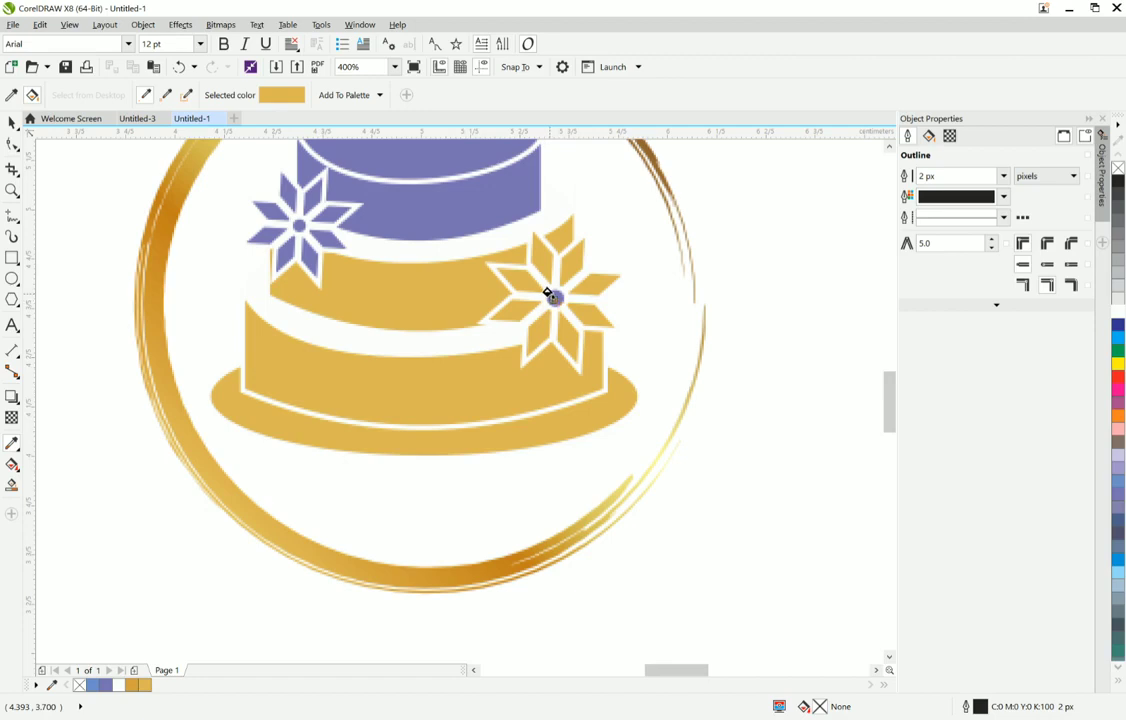
click(555, 297)
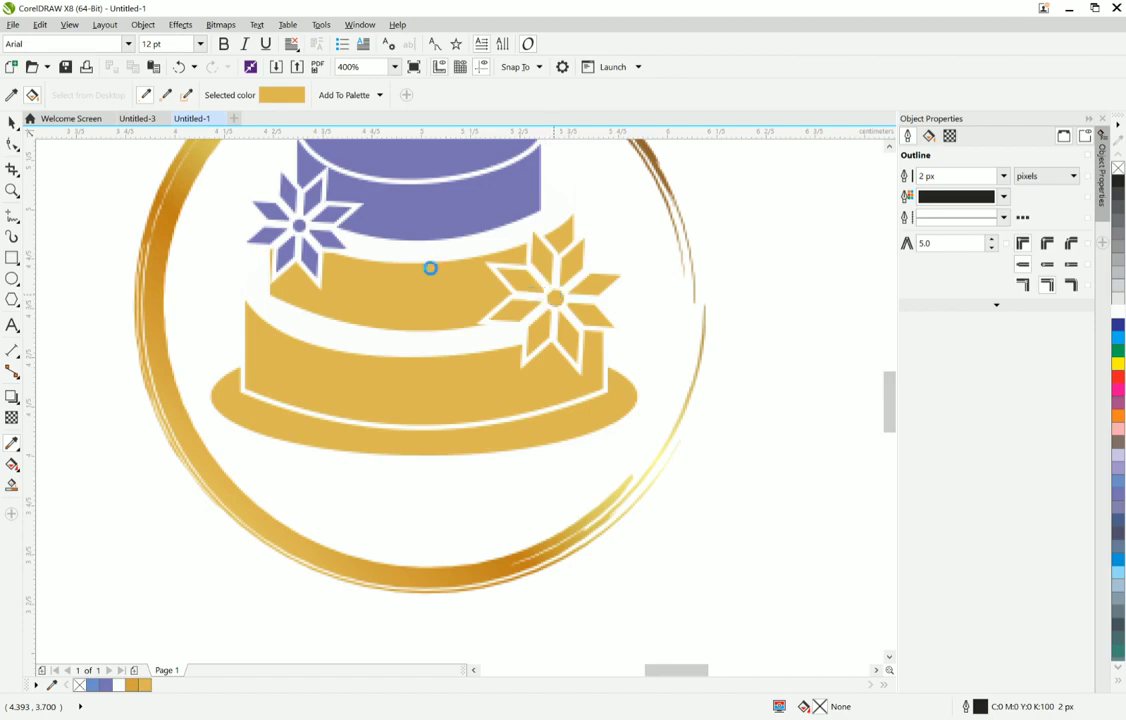
Step: Fill one petal of the smaller star flower and the cake's top tier, both its surface and side, with the sampled gold
click(329, 241)
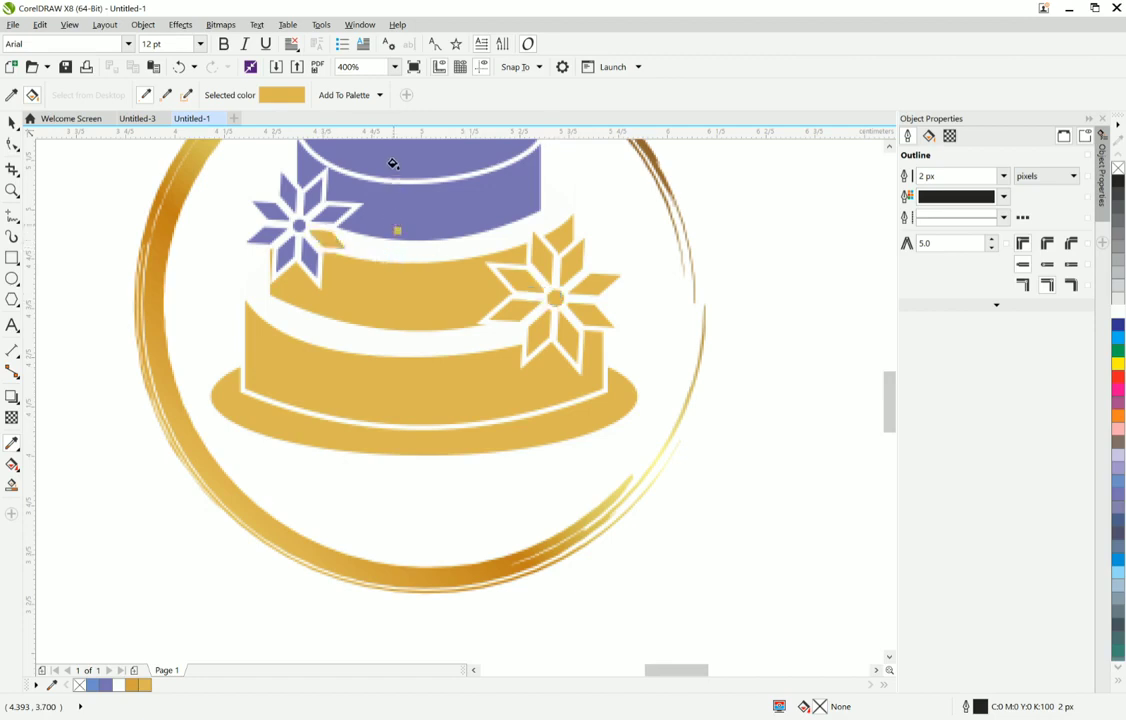
click(393, 163)
click(366, 194)
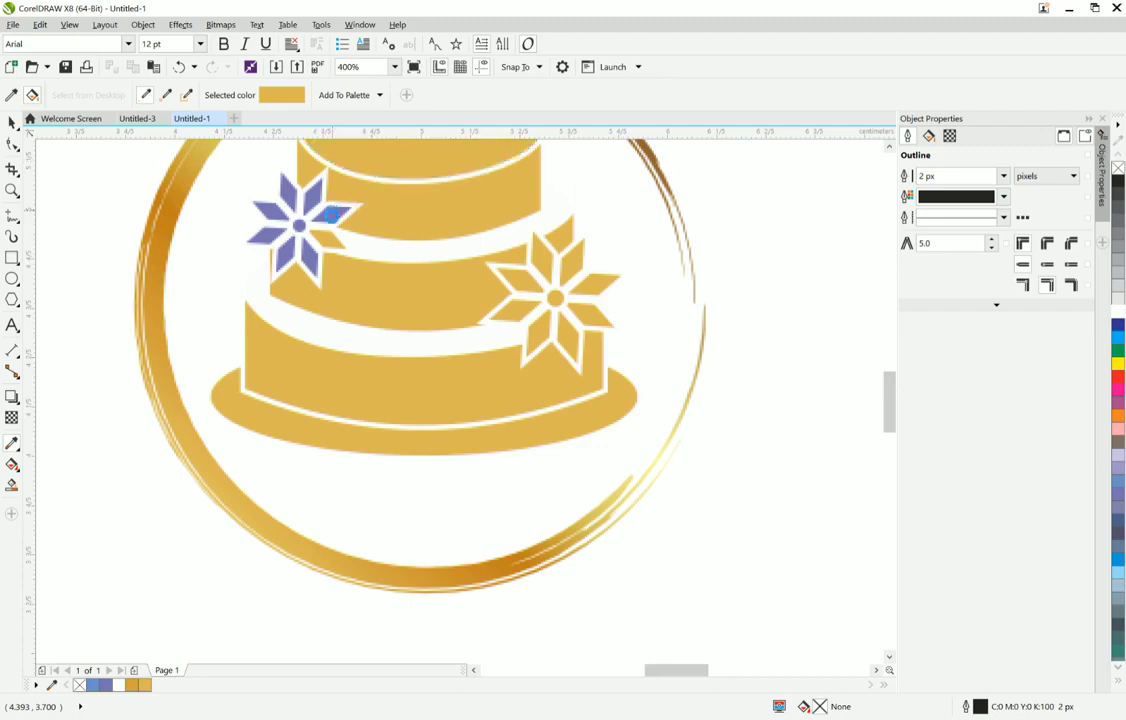
Step: Fill the remaining petals and the center of the smaller star flower on the cake's left side with the sampled gold
click(288, 192)
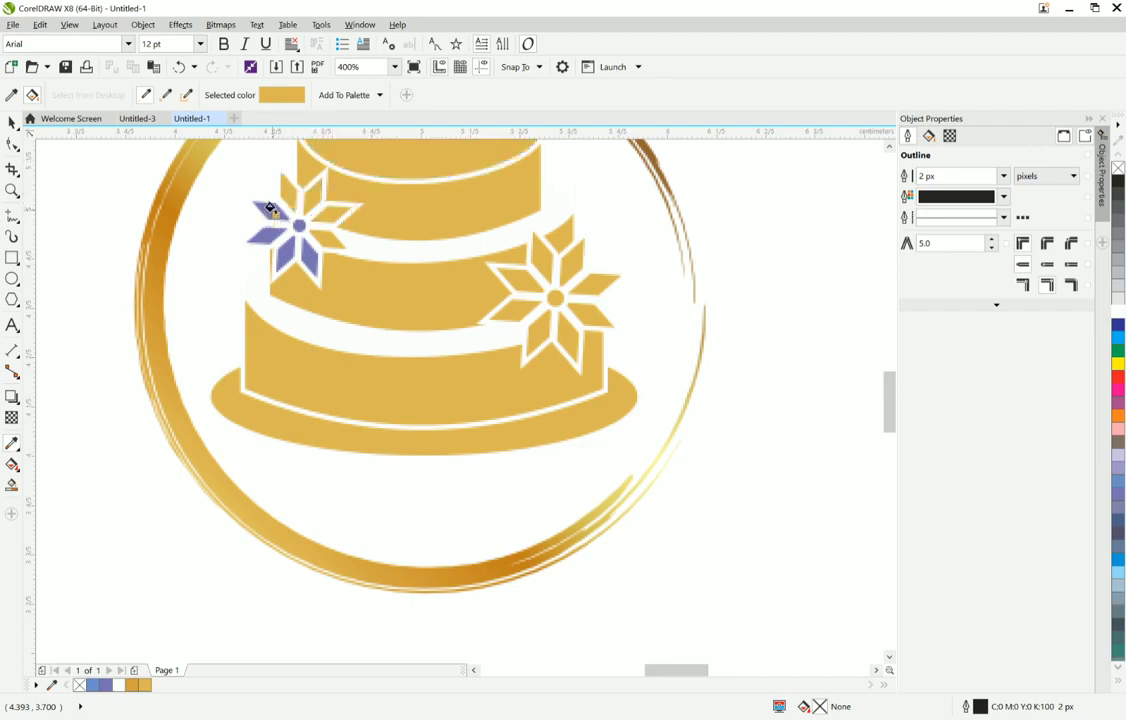
click(270, 210)
click(272, 235)
click(287, 255)
click(305, 255)
scroll(298, 225, up, 1)
scroll(299, 227, up, 4)
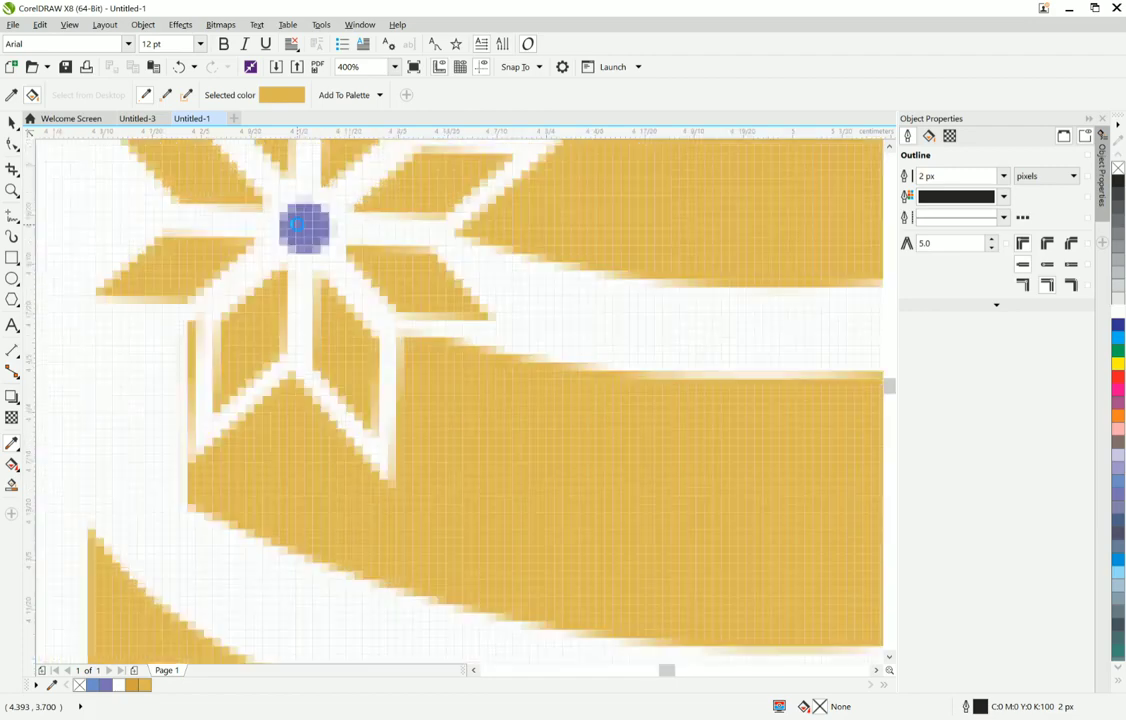
click(297, 224)
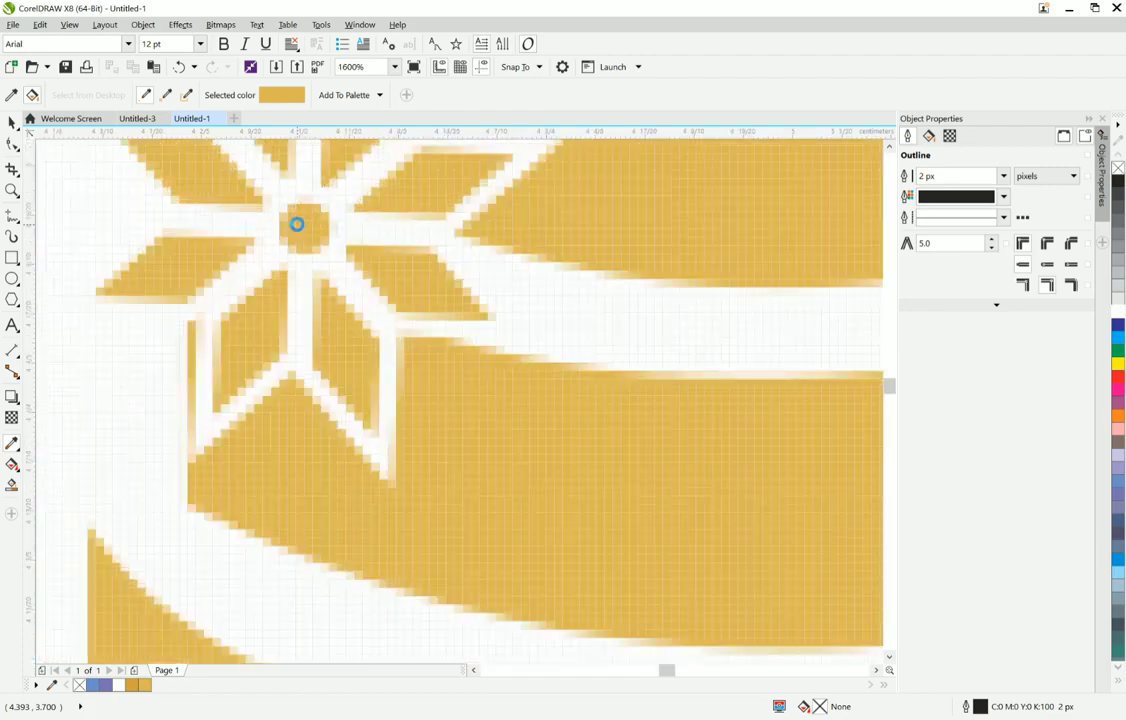
scroll(297, 224, down, 4)
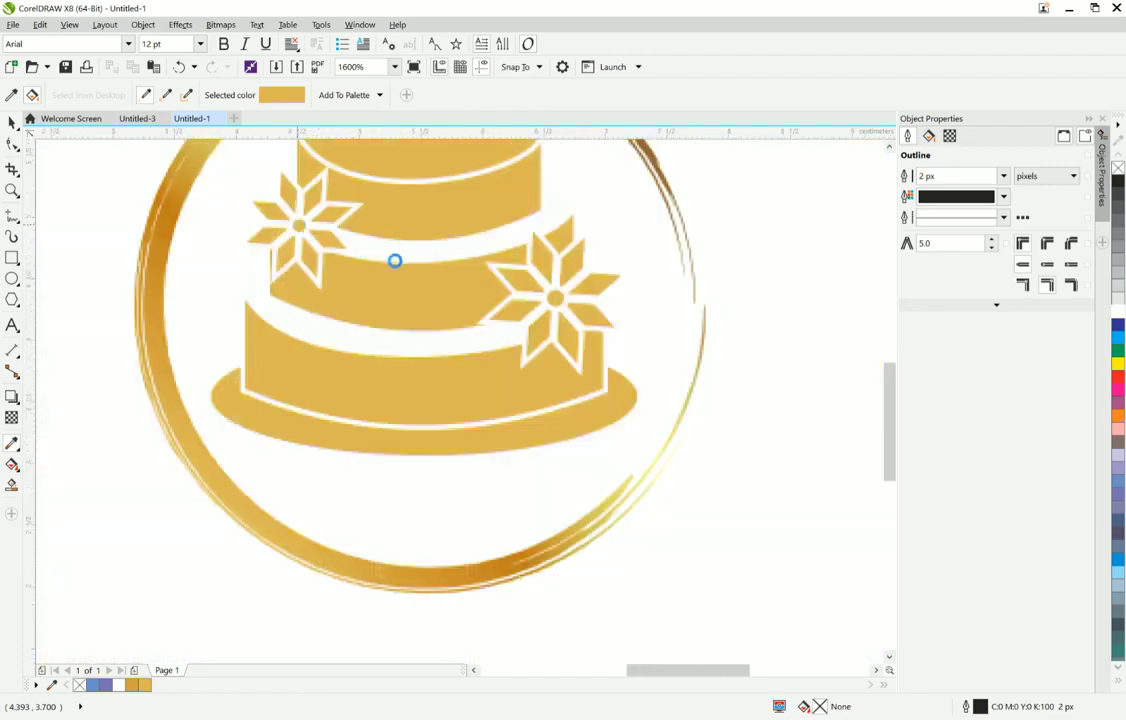
scroll(400, 259, down, 3)
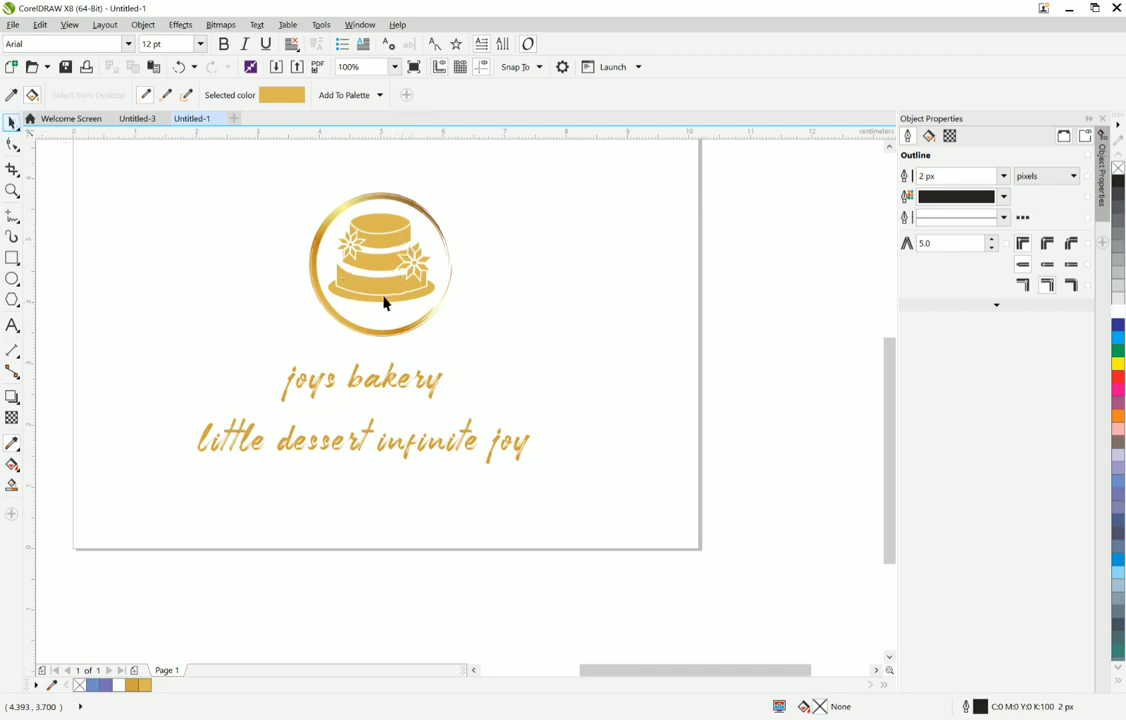
scroll(728, 476, down, 1)
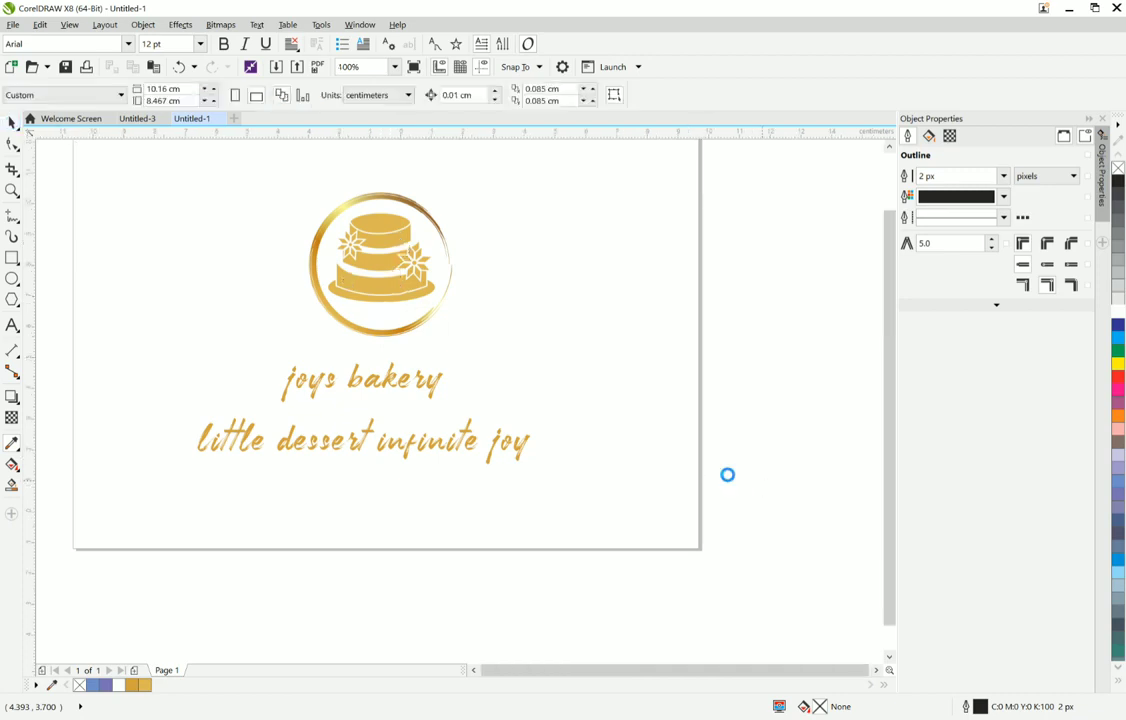